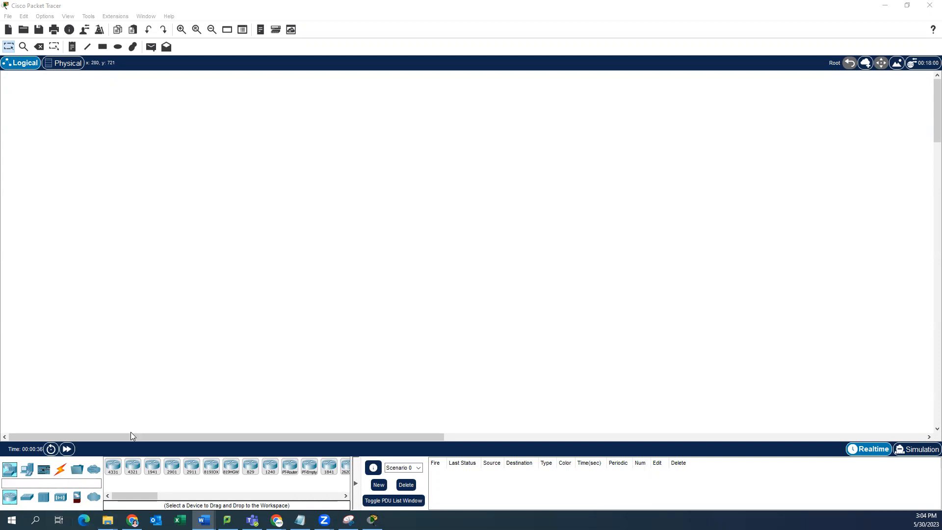
Step: Place three 2960 switches in the workspace: two side by side in the lower part and one higher and farther right
click(27, 469)
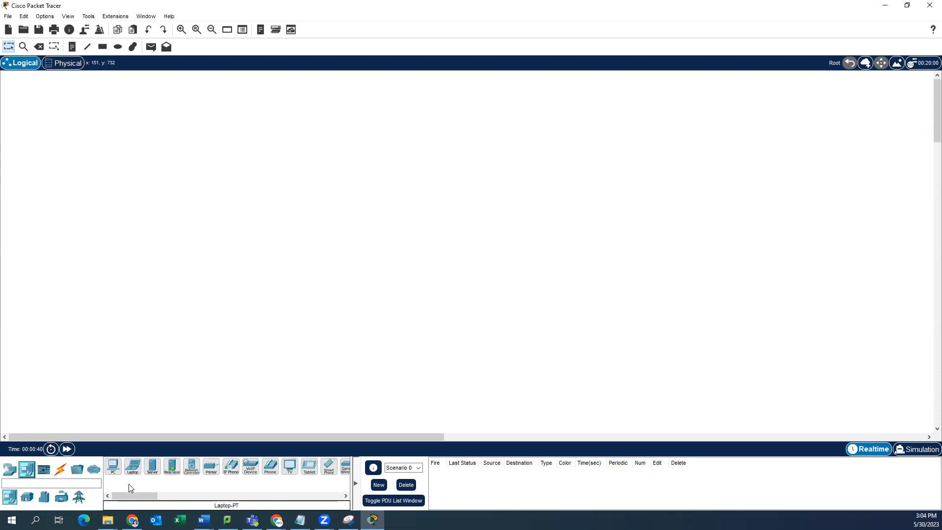
click(10, 470)
click(27, 498)
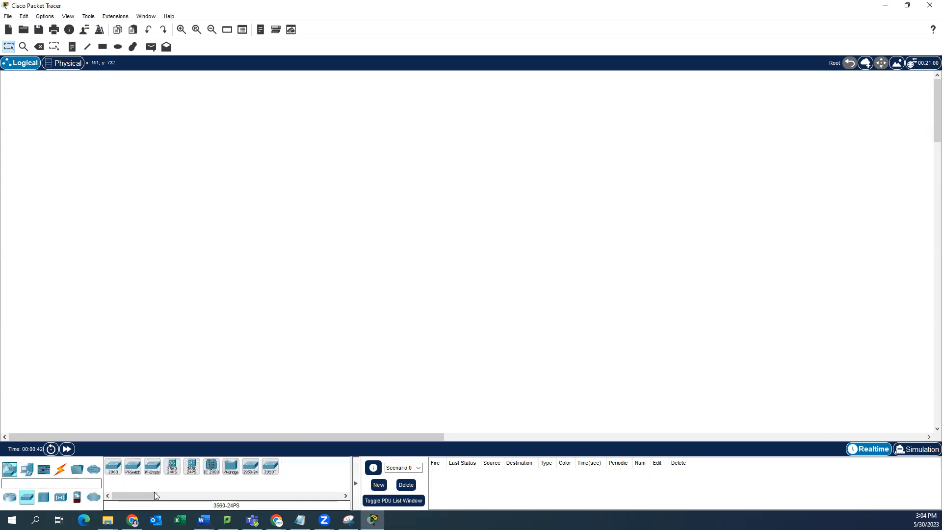
click(112, 470)
click(344, 312)
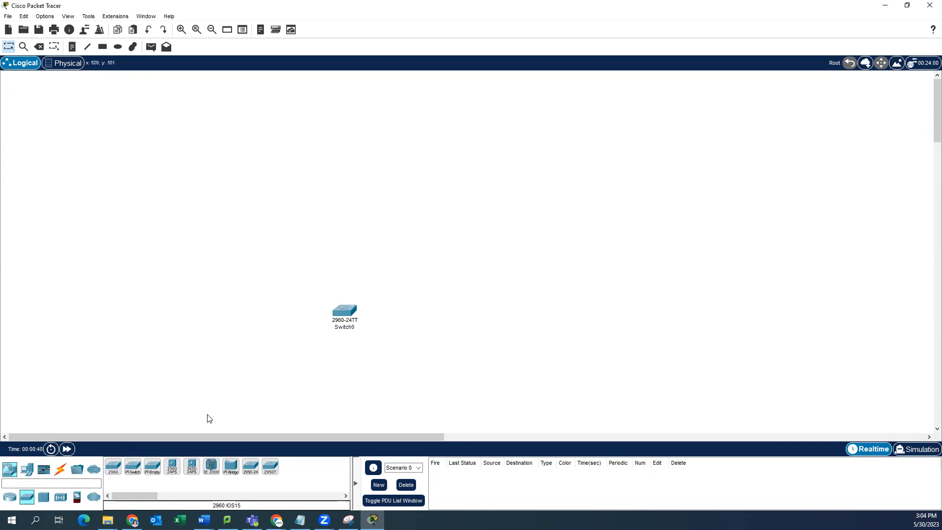
click(114, 469)
click(236, 304)
click(114, 467)
click(472, 143)
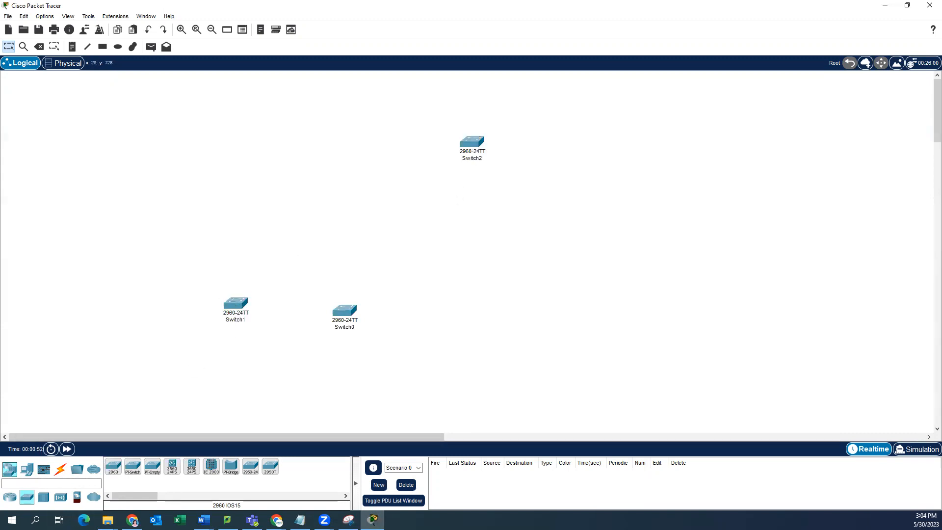
Step: Place four 1941 routers: one above the two lower switches, one beside the upper switch, and two stepping down to the right below it
click(10, 496)
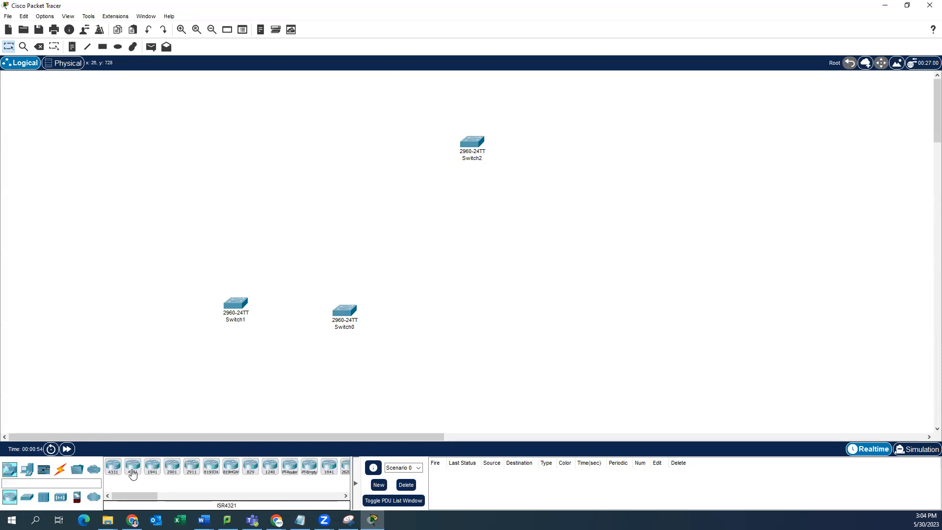
click(152, 468)
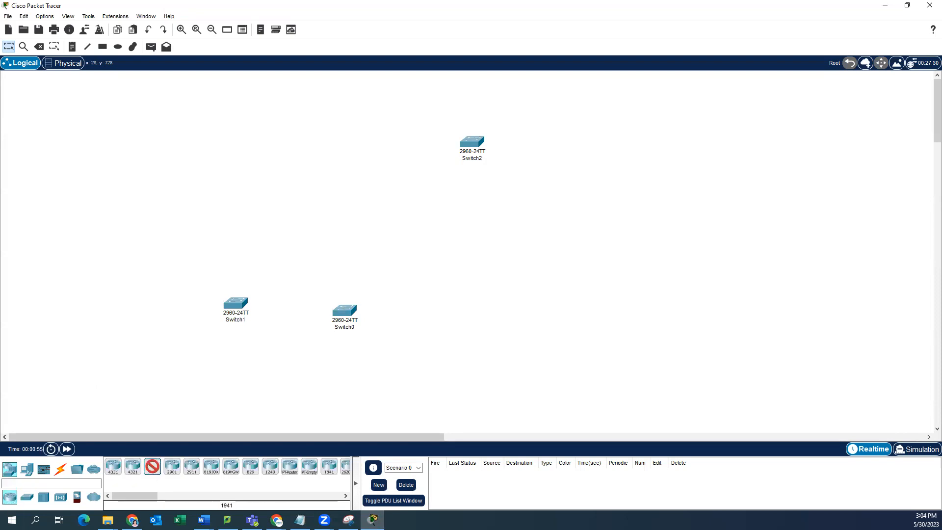
click(308, 259)
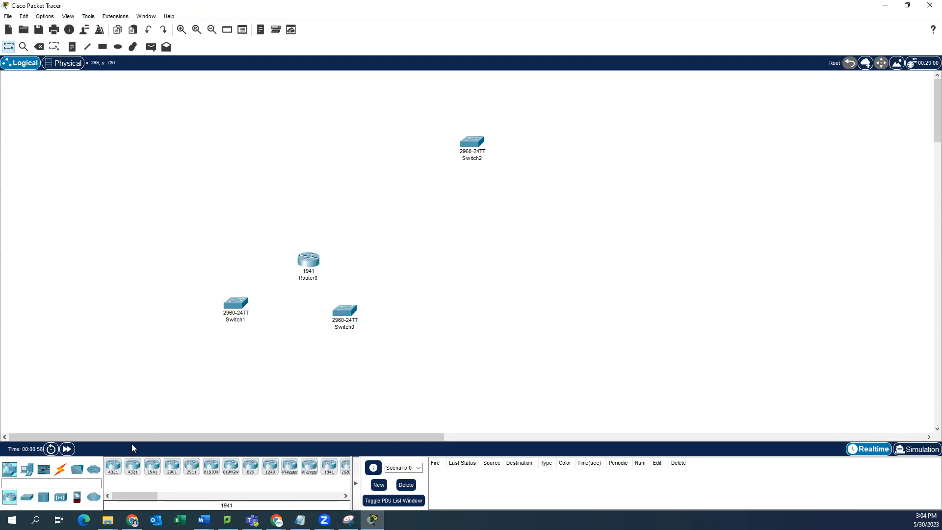
click(153, 469)
click(401, 169)
click(153, 467)
click(480, 242)
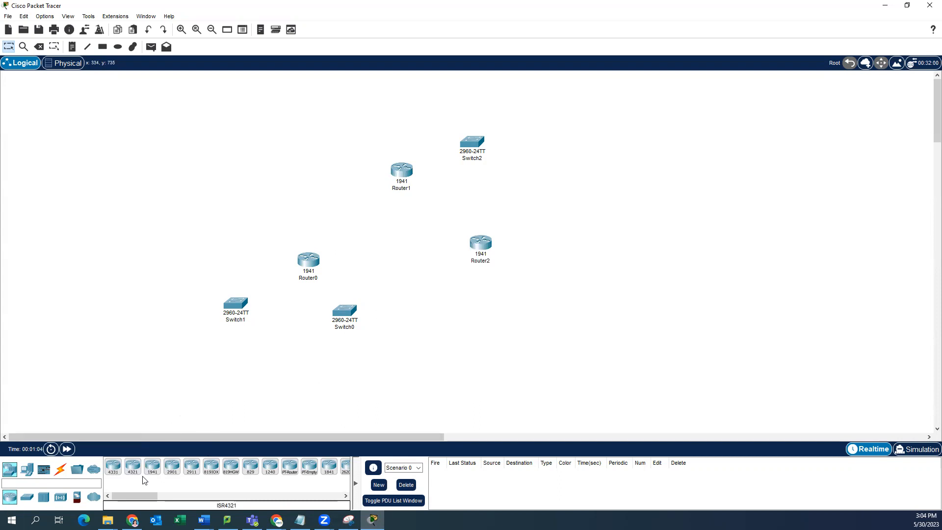
click(152, 467)
click(566, 295)
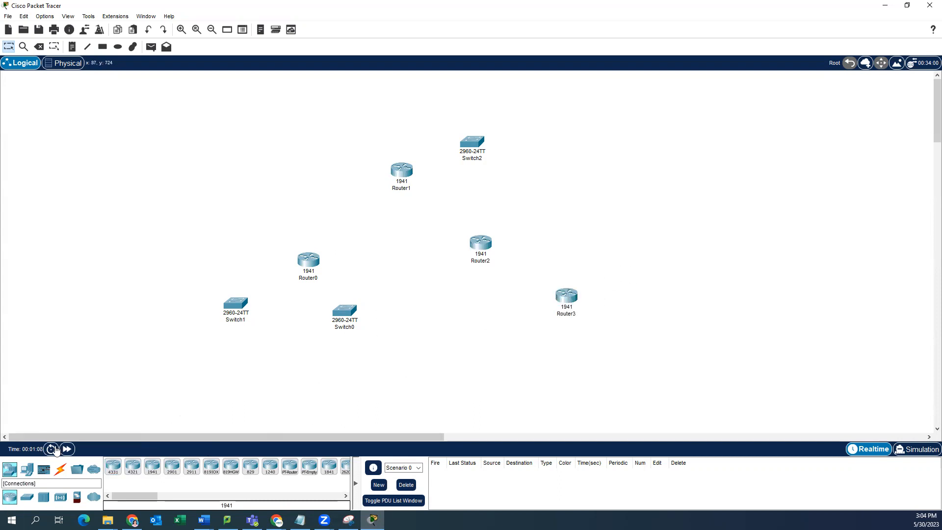
Step: Place a generic server beside Router3 and two laptops below Switch0
click(27, 470)
click(152, 467)
click(639, 322)
click(133, 467)
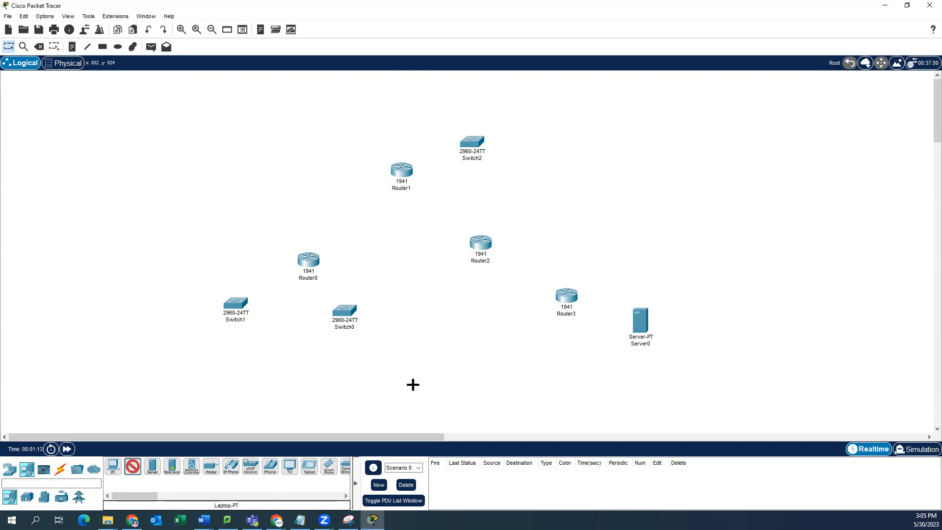
click(377, 352)
click(133, 467)
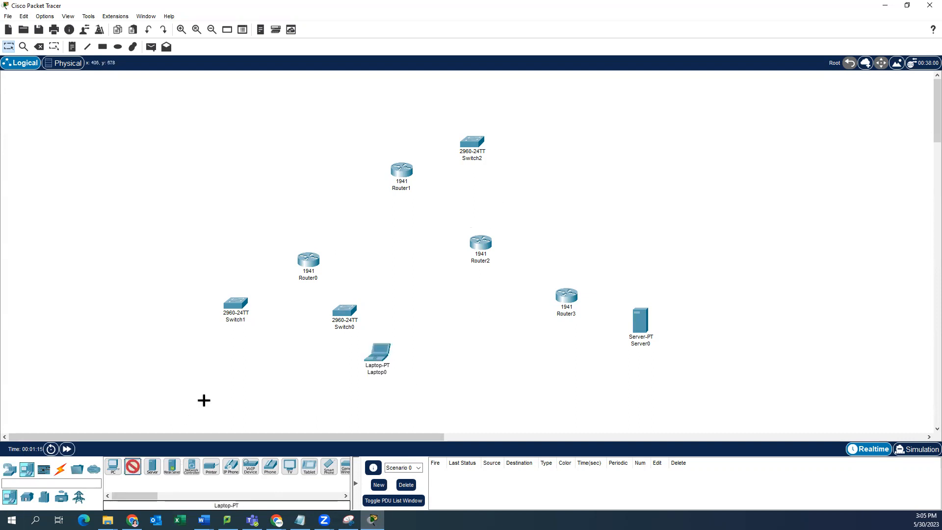
click(308, 353)
Step: Place five PCs: three in a column to the left of Switch1 and two to the right of Switch2
click(116, 466)
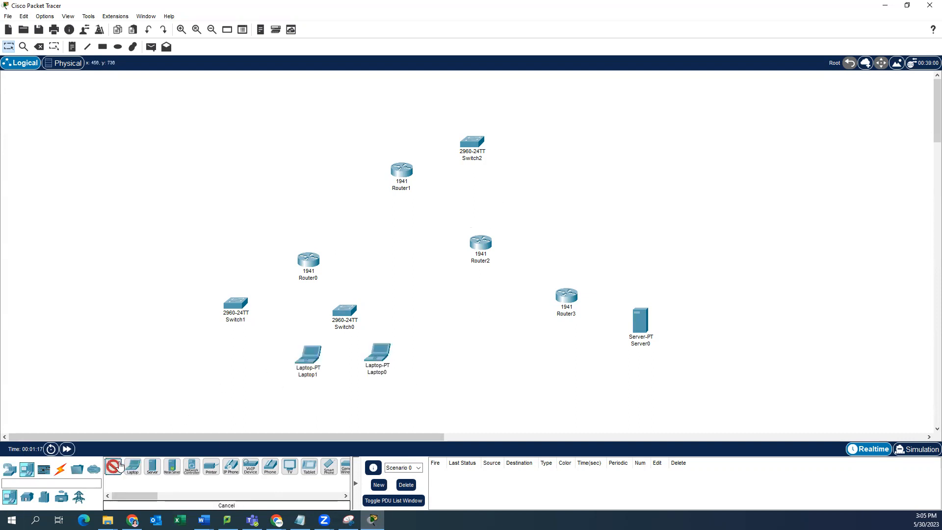
click(165, 270)
click(118, 471)
click(154, 339)
click(171, 400)
click(118, 468)
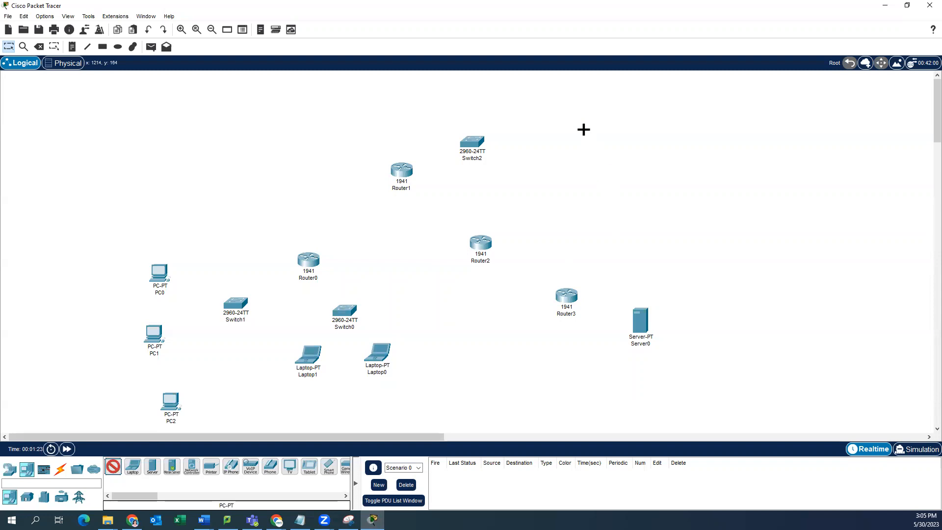
click(529, 105)
click(115, 469)
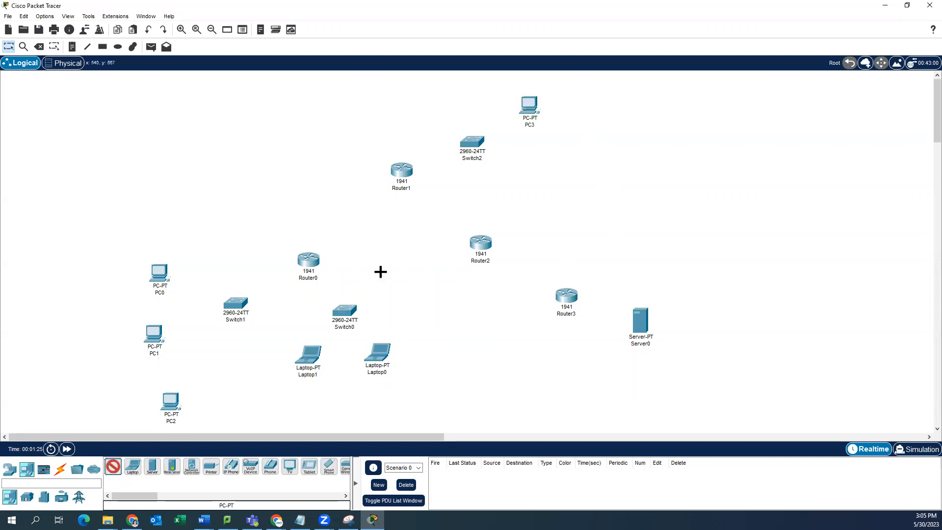
click(539, 153)
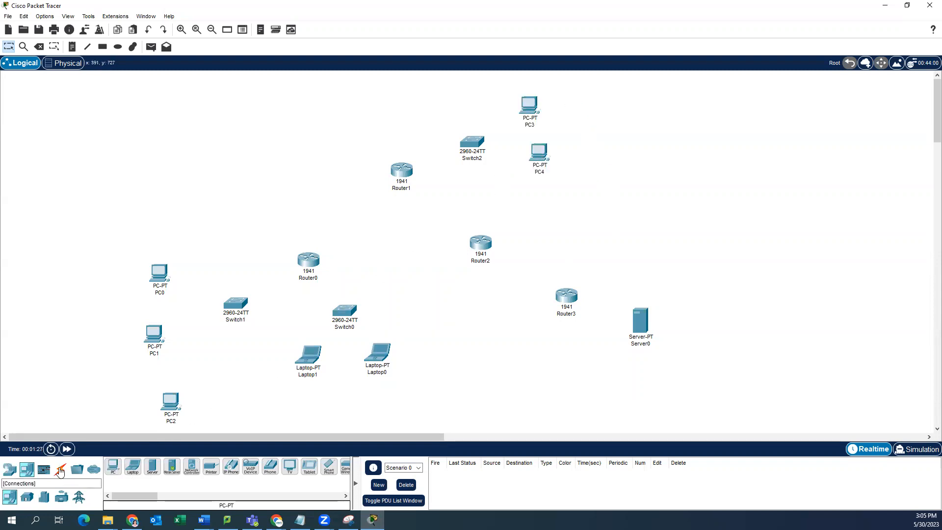
Step: Connect Server0 FastEthernet0 to Router3 GigabitEthernet0/0 with a copper straight-through cable
click(61, 470)
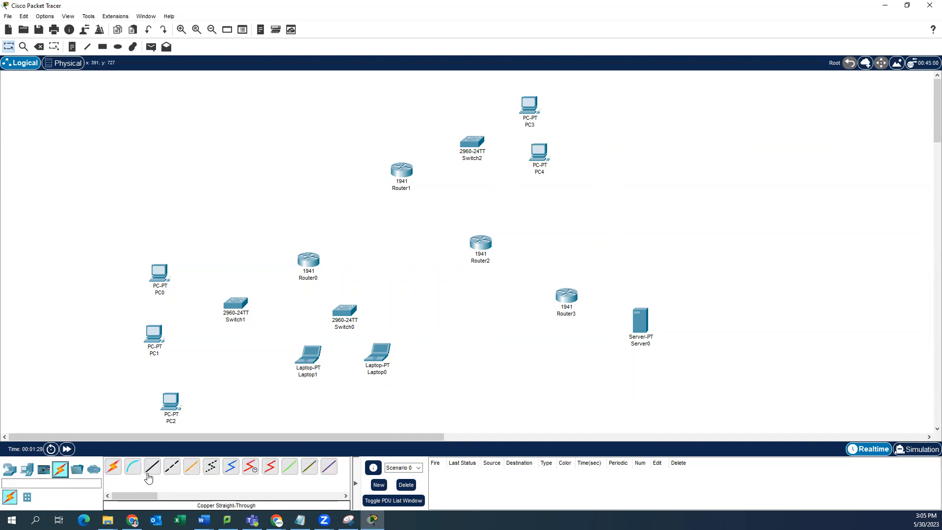
click(152, 468)
click(645, 326)
click(677, 333)
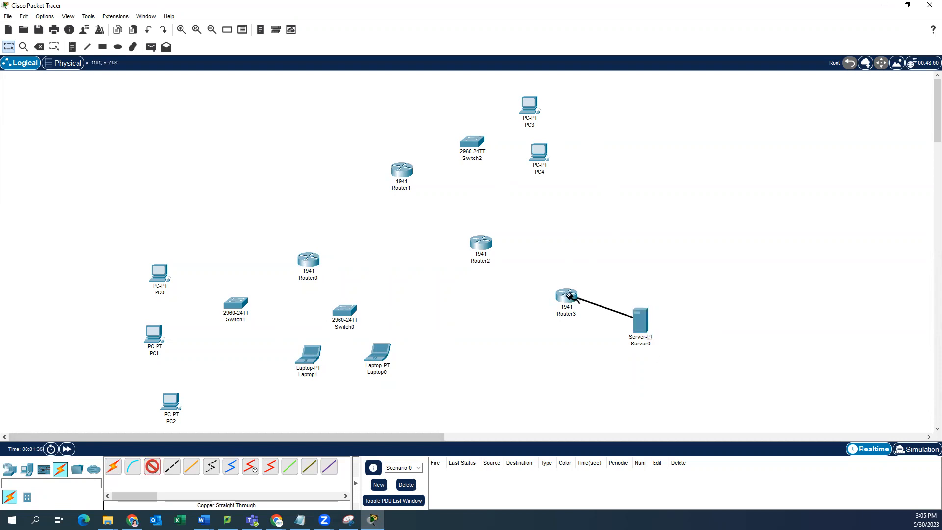
click(569, 296)
click(603, 324)
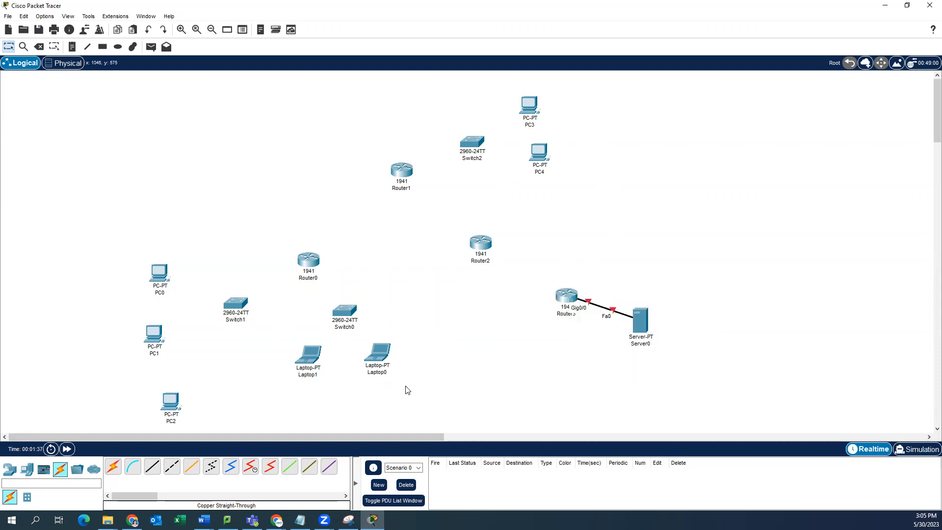
Step: Connect FastEthernet0 of Laptop0 and Laptop1 to Switch0 FastEthernet0/1 and FastEthernet0/2 with copper straight-through cables
click(152, 469)
click(379, 357)
click(388, 369)
click(347, 313)
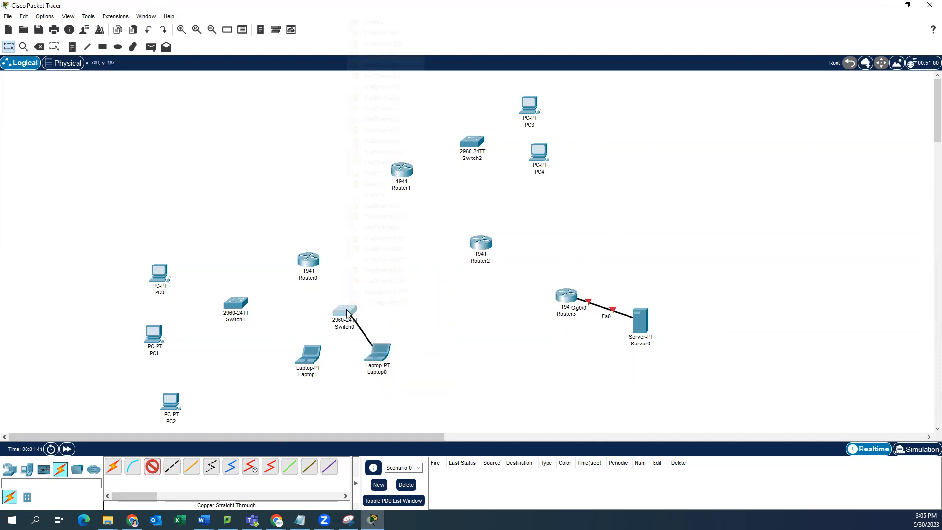
click(394, 33)
click(156, 469)
click(313, 356)
click(330, 392)
click(351, 323)
click(382, 51)
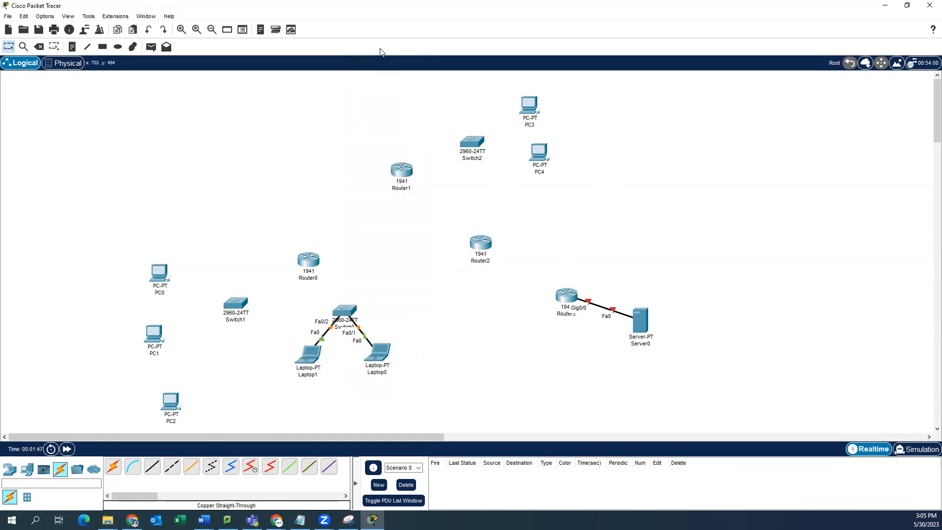
Step: Connect FastEthernet0 of PC0 and PC1 to Switch1 FastEthernet0/1 and FastEthernet0/2 with copper straight-through cables
click(152, 467)
click(159, 274)
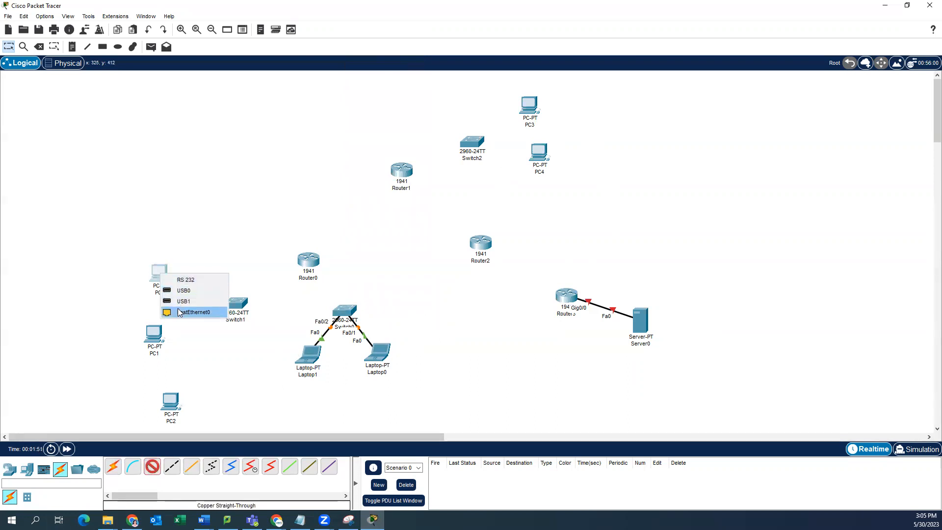
click(189, 311)
click(232, 304)
click(286, 27)
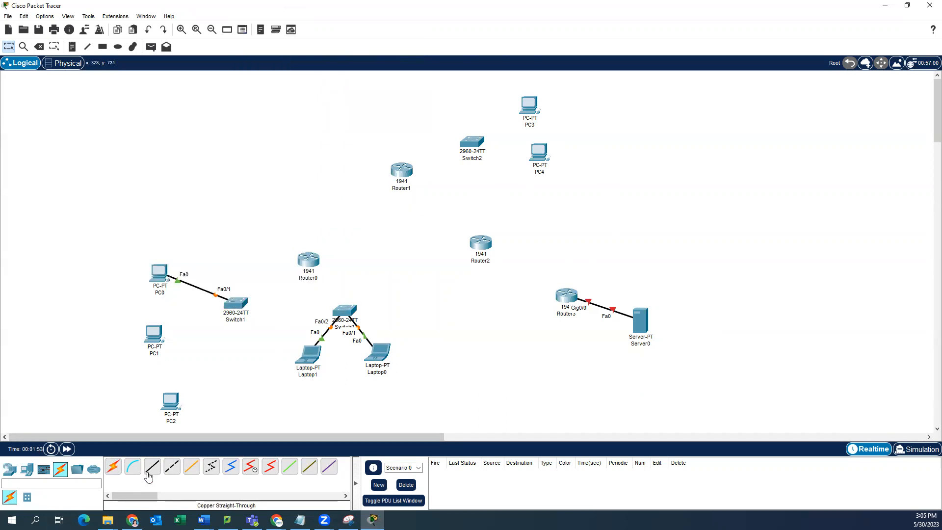
click(156, 354)
click(189, 385)
click(230, 304)
click(272, 36)
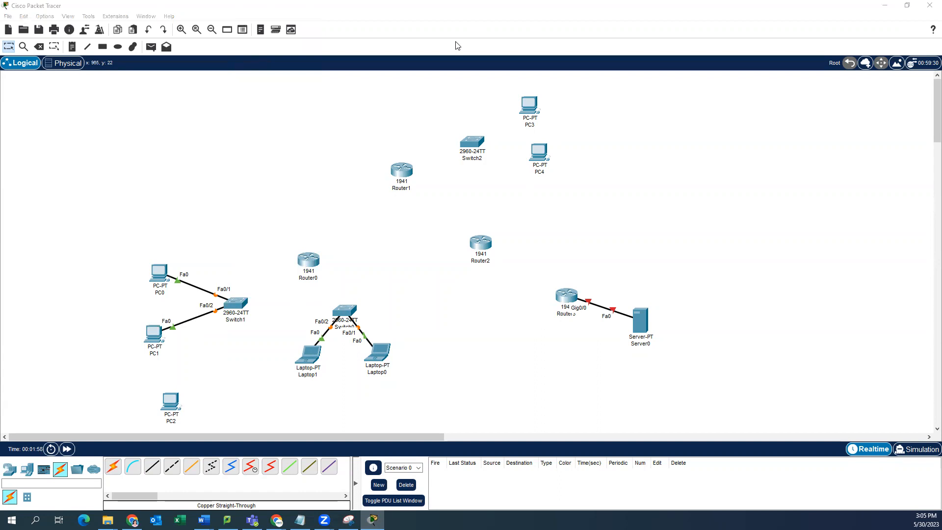
Step: Connect PC2 FastEthernet0 to Switch1 FastEthernet0/3 with a copper straight-through cable
click(152, 466)
click(172, 406)
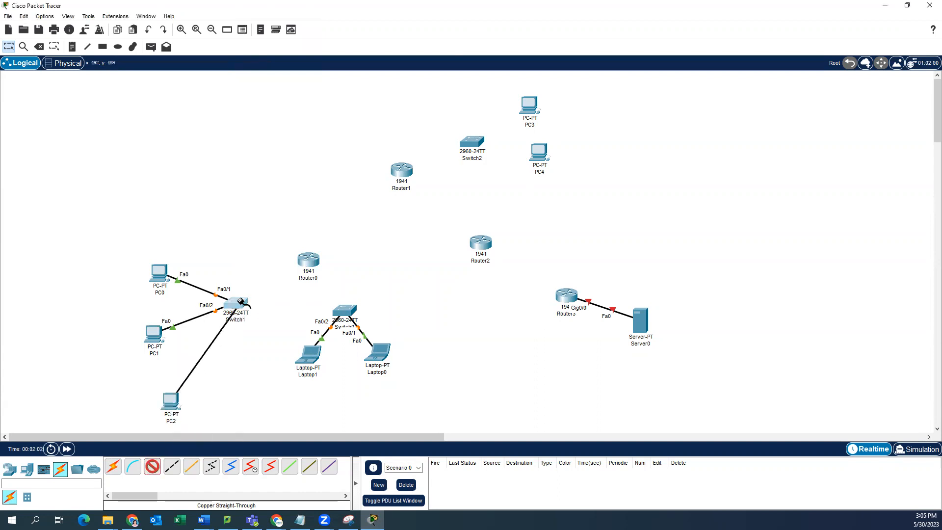
click(237, 306)
click(292, 46)
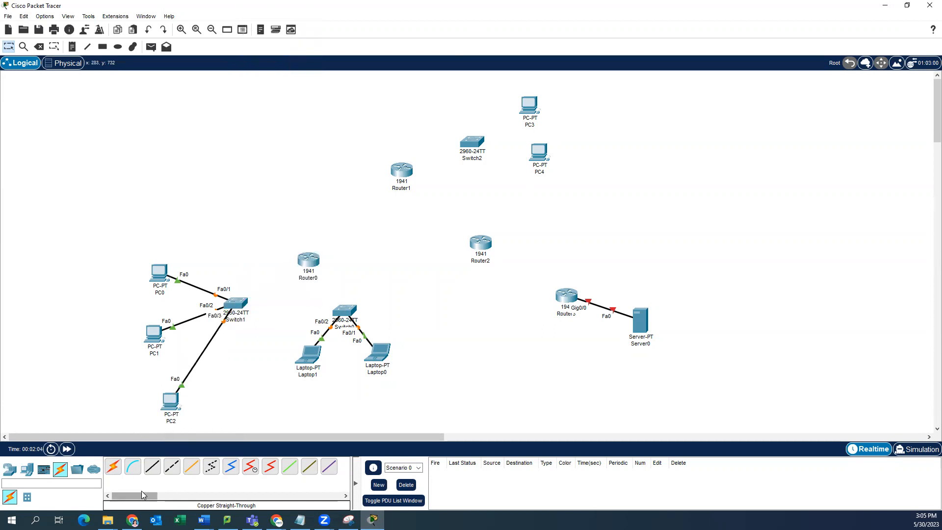
Step: Connect Switch1 GigabitEthernet0/1 to Router0 GigabitEthernet0/0 with a copper straight-through cable
click(151, 473)
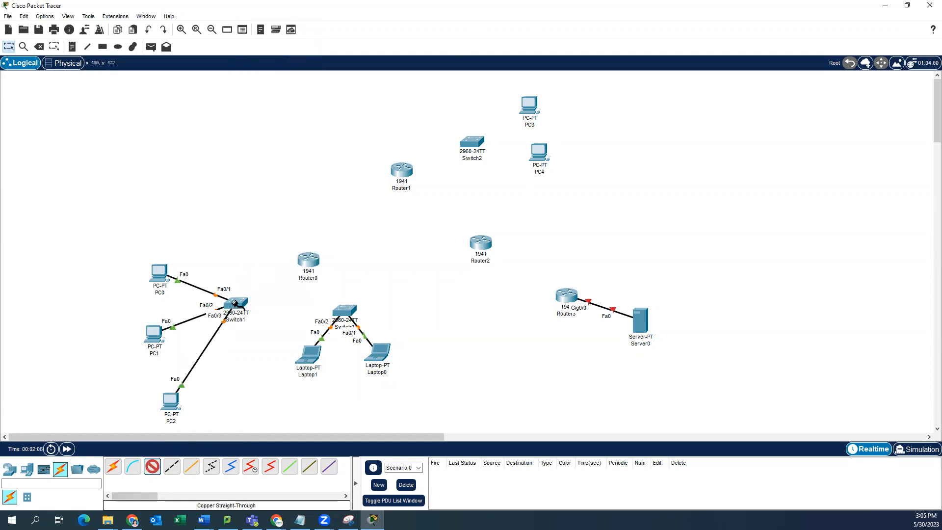
click(236, 304)
click(275, 286)
click(313, 257)
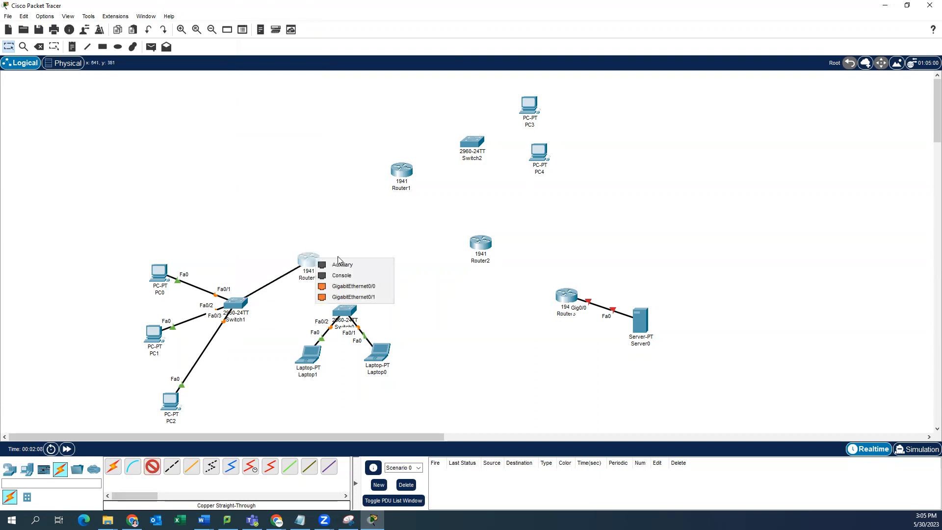
click(346, 287)
Step: Connect Router1 GigabitEthernet0/0 to Switch2 GigabitEthernet0/1 with a copper straight-through cable
click(152, 467)
click(399, 170)
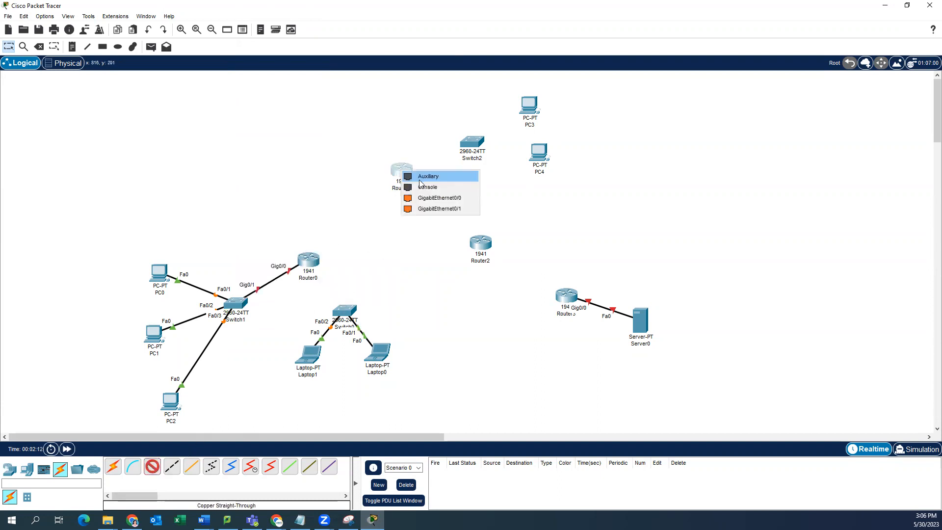
click(441, 198)
click(475, 146)
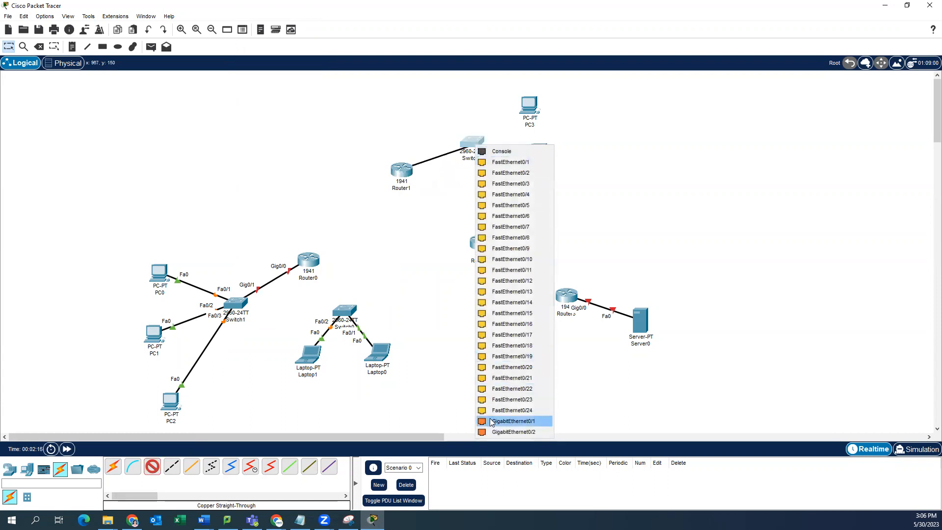
click(513, 421)
Step: Connect Switch2 FastEthernet0/1 and FastEthernet0/2 to FastEthernet0 of PC3 and PC4 with copper straight-through cables
click(471, 145)
click(497, 158)
click(534, 111)
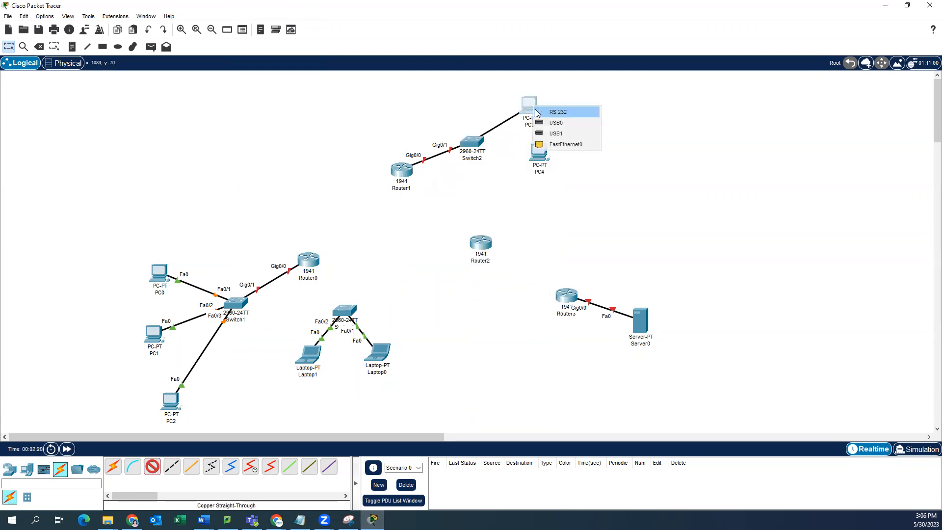
click(566, 144)
click(192, 466)
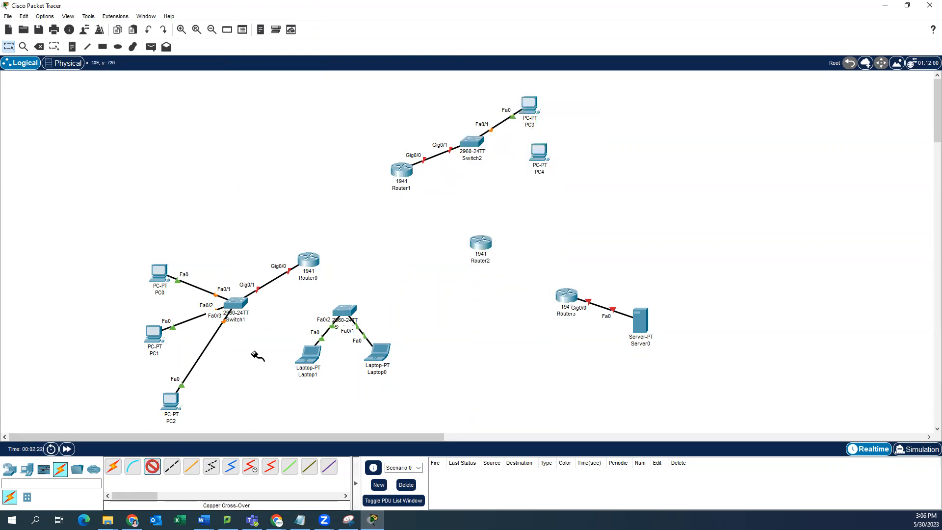
click(479, 144)
click(493, 161)
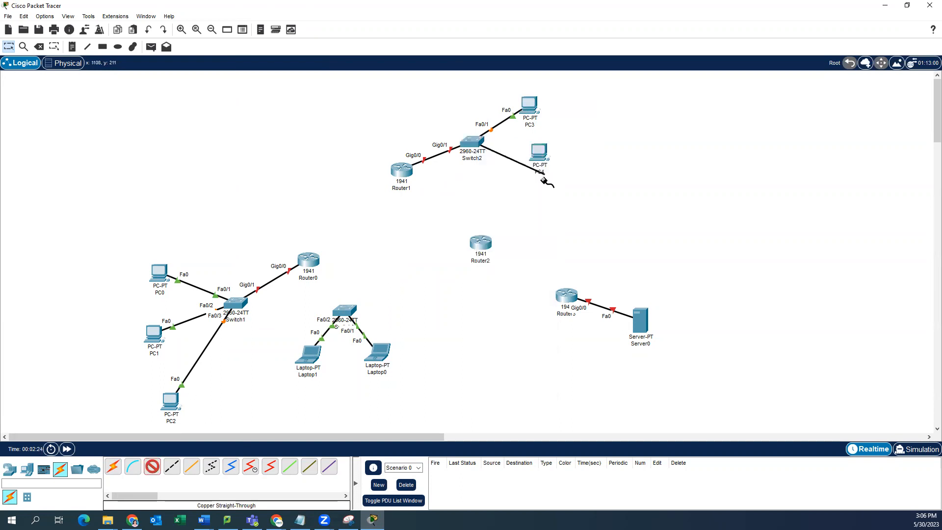
click(537, 153)
click(554, 193)
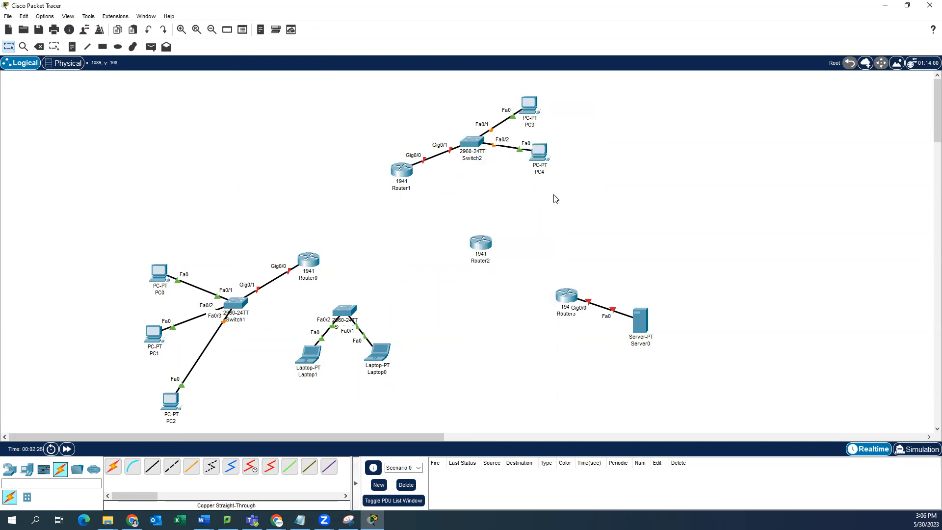
Step: Connect GigabitEthernet0/1 of the laptops' switch to Router0 GigabitEthernet0/1 with a copper straight-through cable
click(155, 465)
click(345, 309)
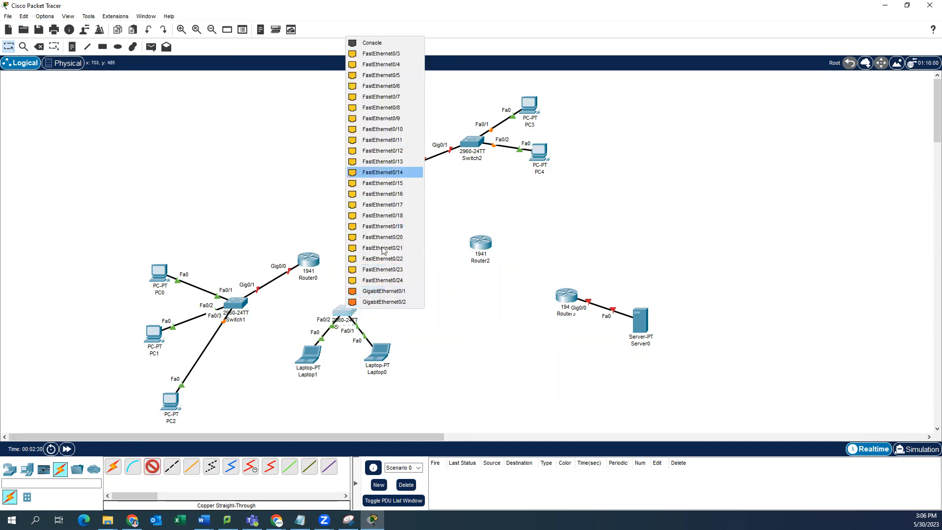
click(380, 291)
click(308, 260)
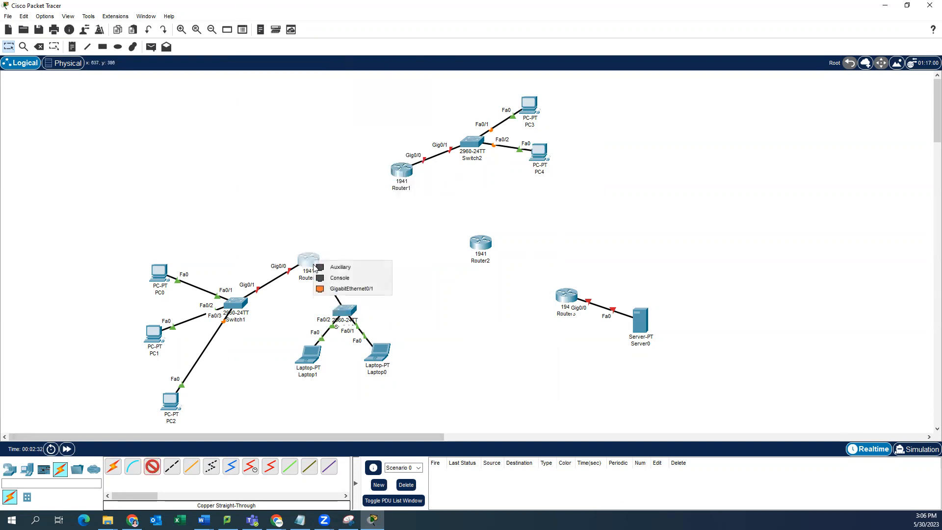
click(355, 283)
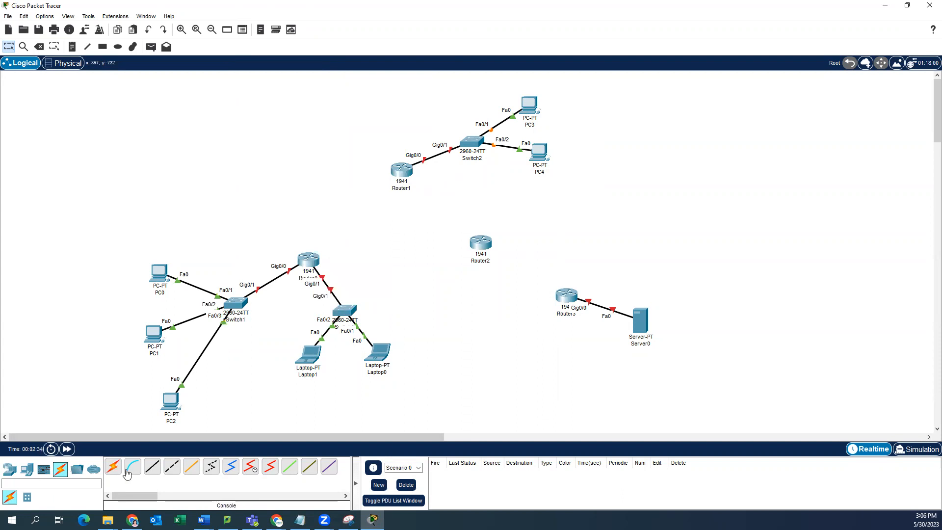
Step: Install an HWIC-2T serial module in Router0's rightmost expansion slot, with the router powered off while adding it
click(308, 260)
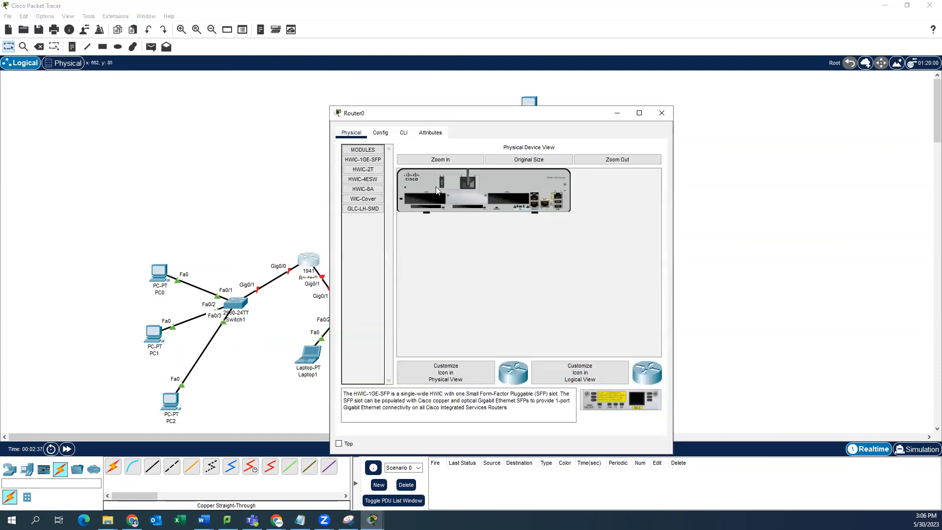
drag(363, 160, 510, 201)
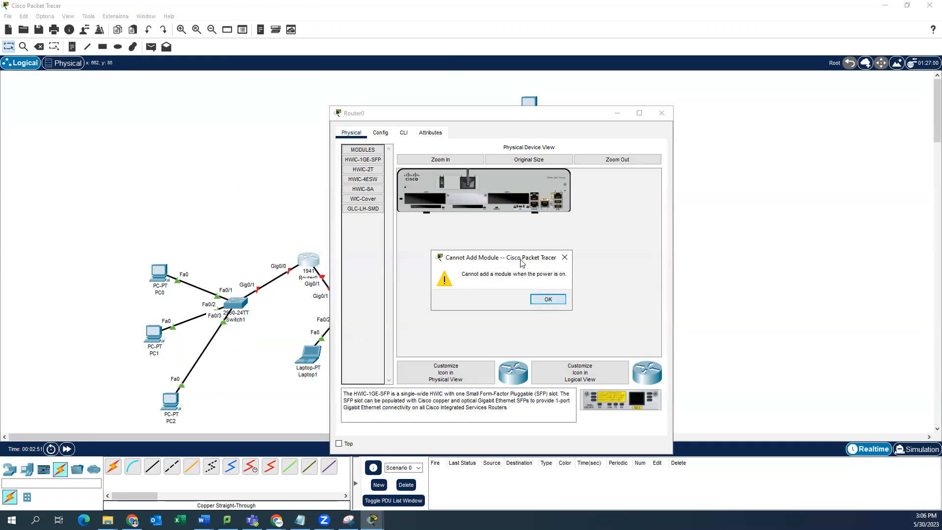
click(541, 301)
drag(363, 169, 459, 210)
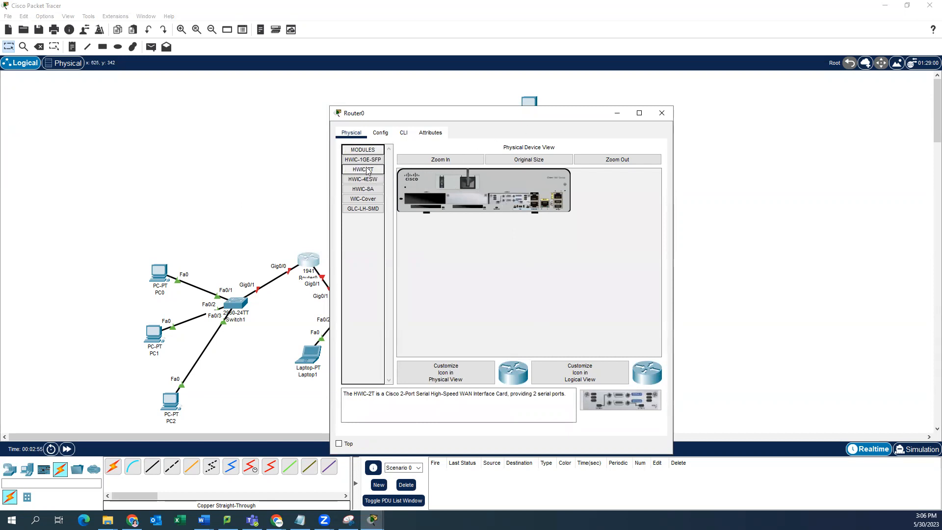
click(662, 114)
key(alt+Tab)
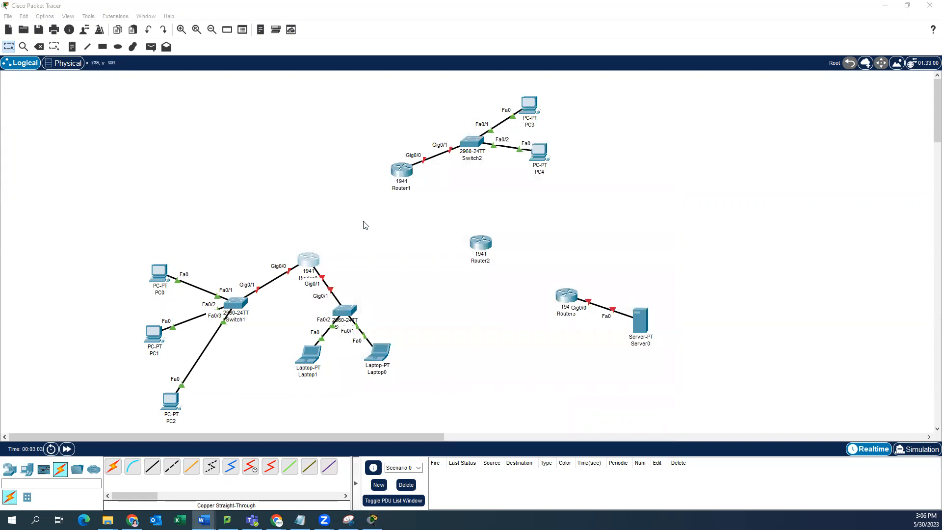
Step: Install an HWIC-2T serial module in Router3, switching its power off for the installation and back on
click(564, 295)
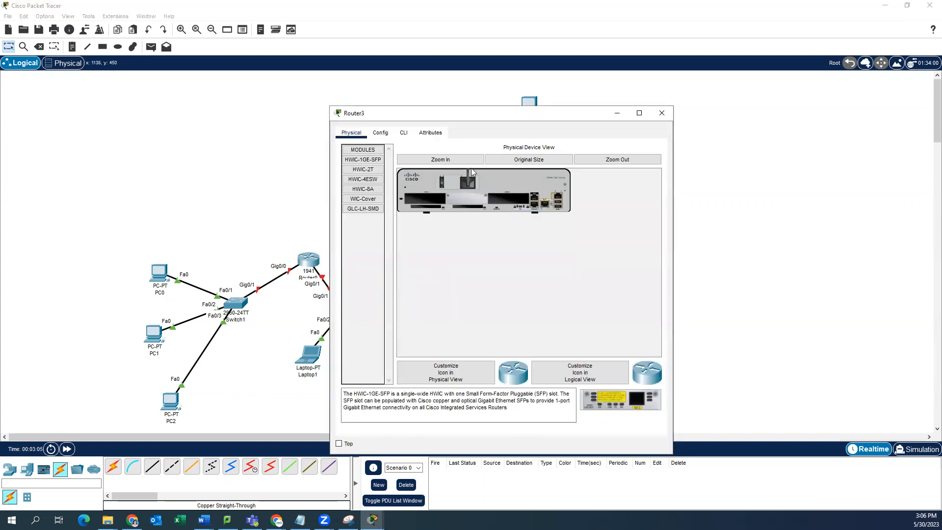
drag(363, 169, 478, 185)
click(442, 177)
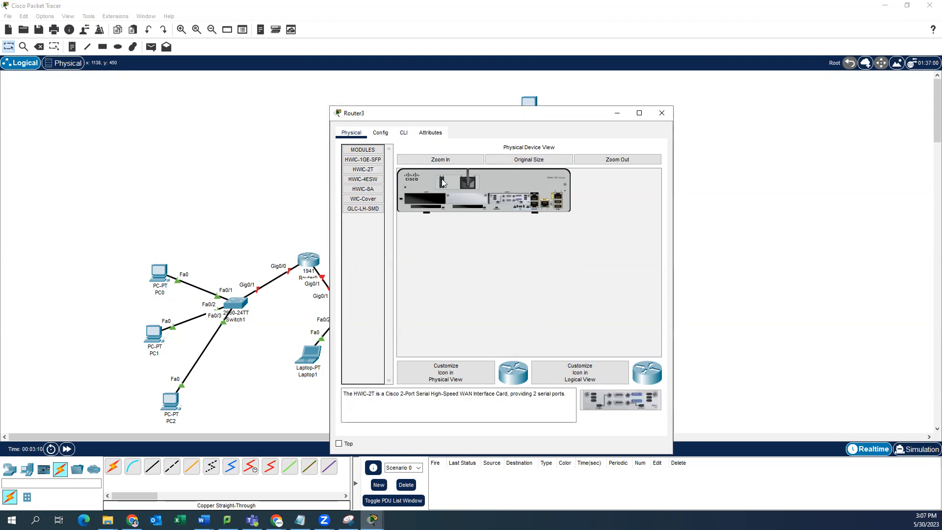
click(660, 114)
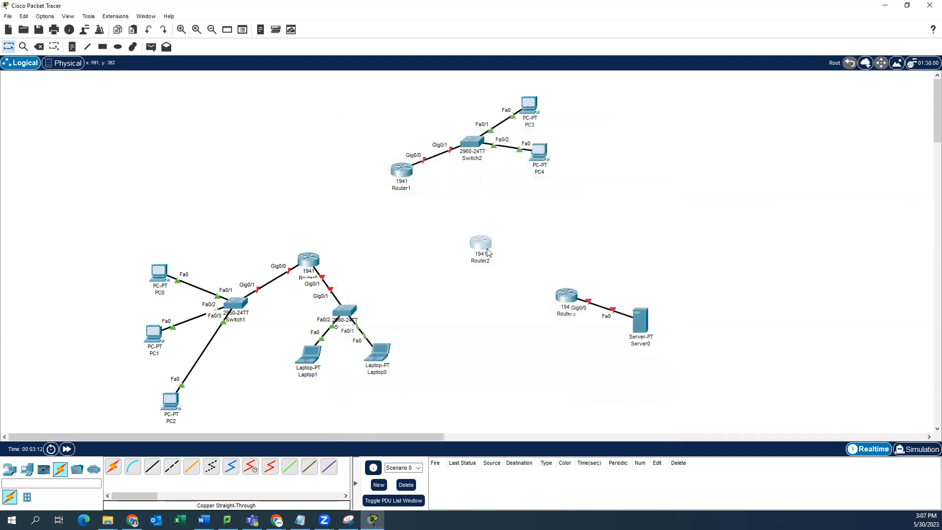
Step: Power off Router2 and install two HWIC-2T serial modules, one in each expansion slot
click(480, 245)
click(442, 183)
drag(363, 169, 510, 201)
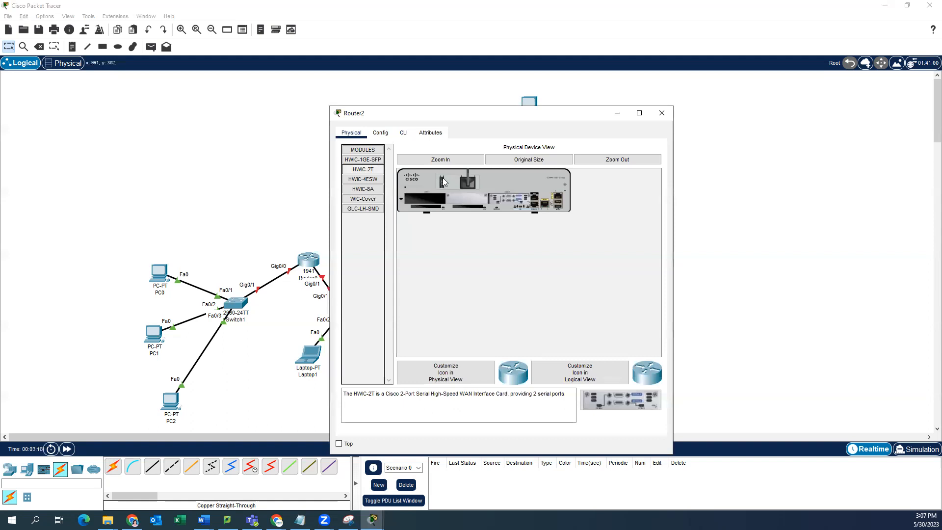
drag(377, 171, 425, 198)
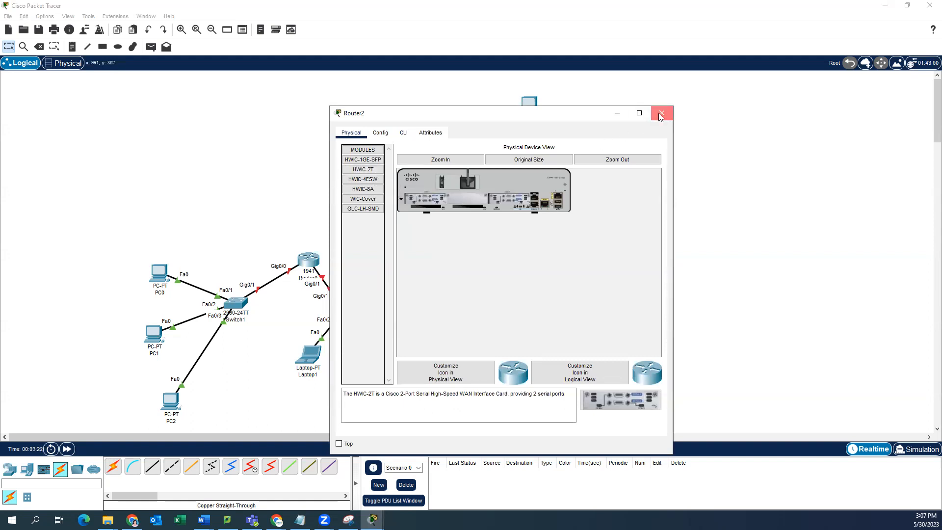
click(661, 113)
Step: Install an HWIC-2T serial module in Router1's rightmost expansion slot, with the router powered off while adding it
click(396, 173)
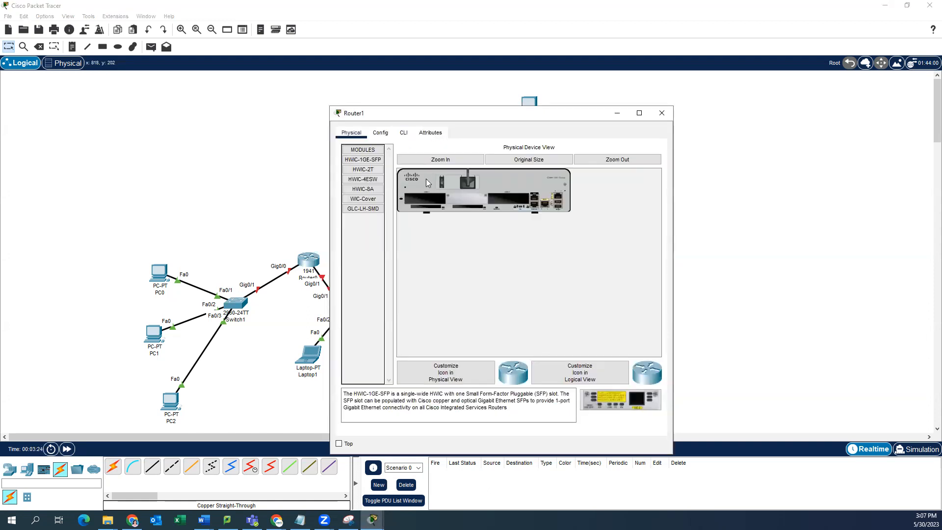
drag(363, 169, 506, 201)
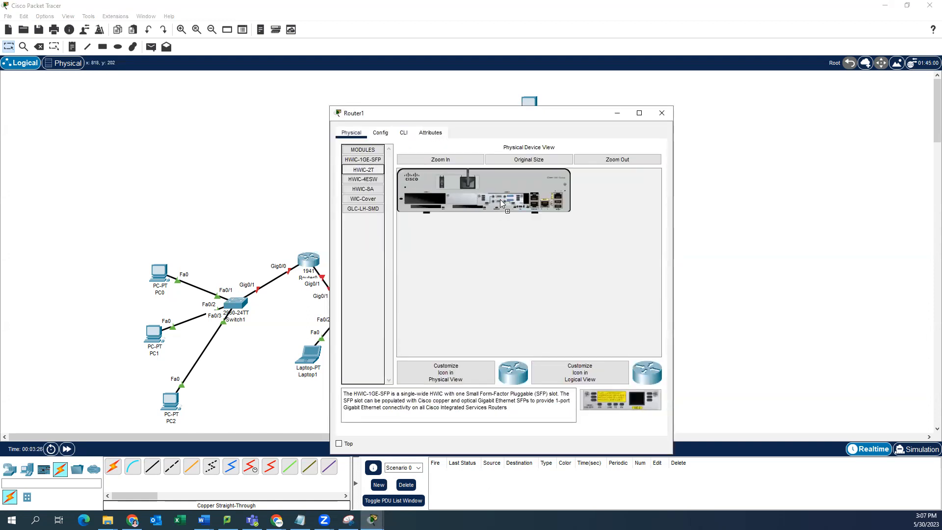
click(662, 114)
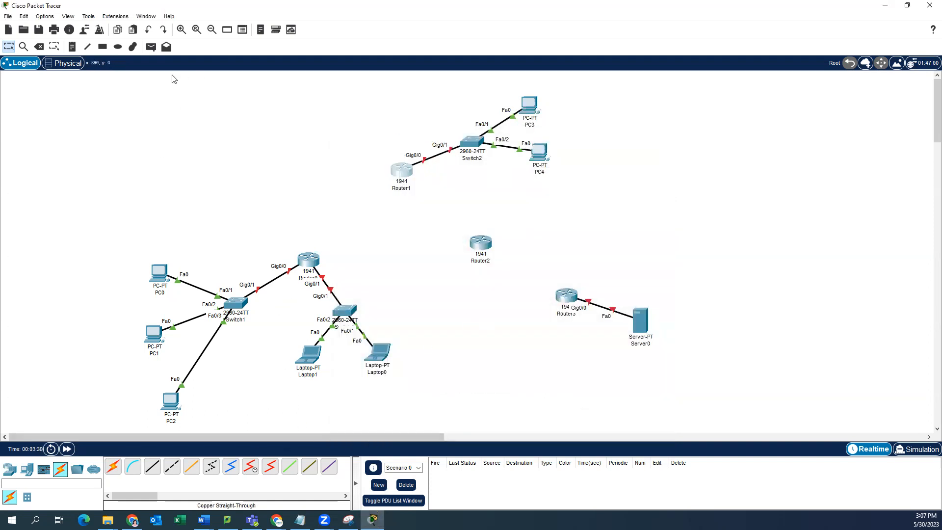
Step: Turn off the display of device model labels in the workspace preferences
click(45, 16)
click(68, 17)
click(45, 16)
click(51, 27)
click(291, 147)
click(709, 80)
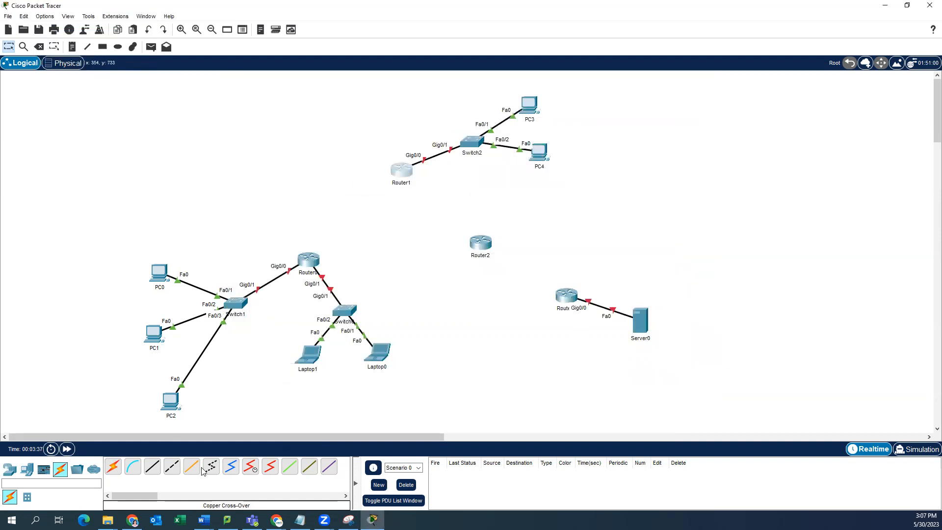
Step: Connect Router0 Serial0/0/0 to Router1 Serial0/0/0 with a Serial DTE cable
click(269, 467)
click(312, 259)
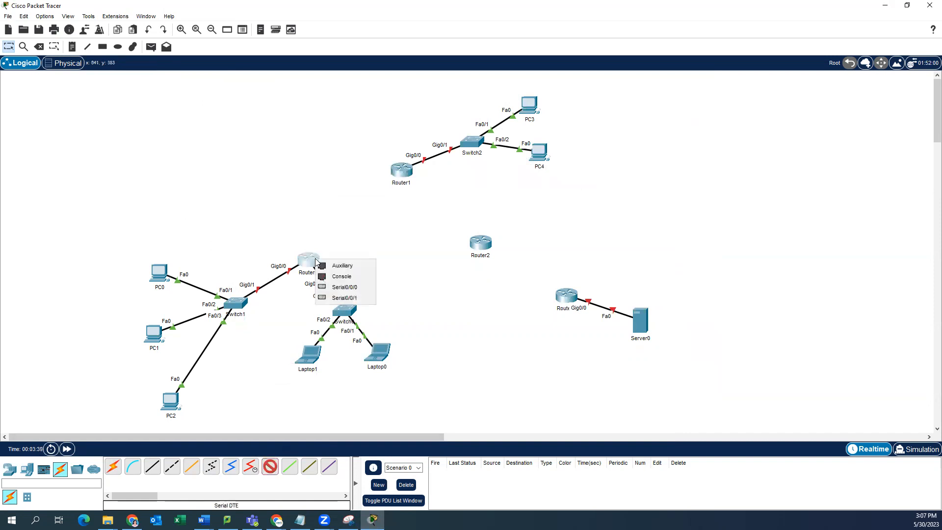
click(353, 296)
click(401, 170)
click(432, 212)
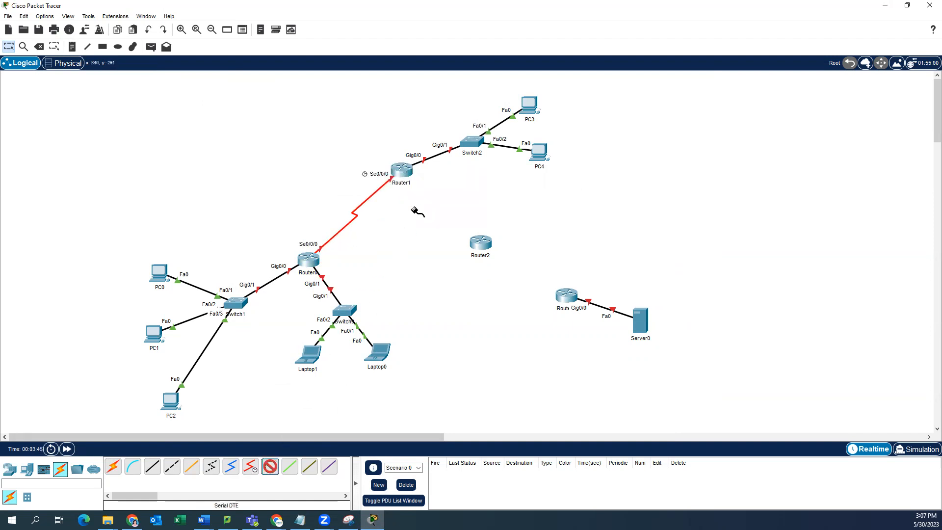
Step: Connect Router1 Serial0/0/1 to Router2 Serial0/0/1 with a Serial DTE cable
click(406, 172)
click(439, 211)
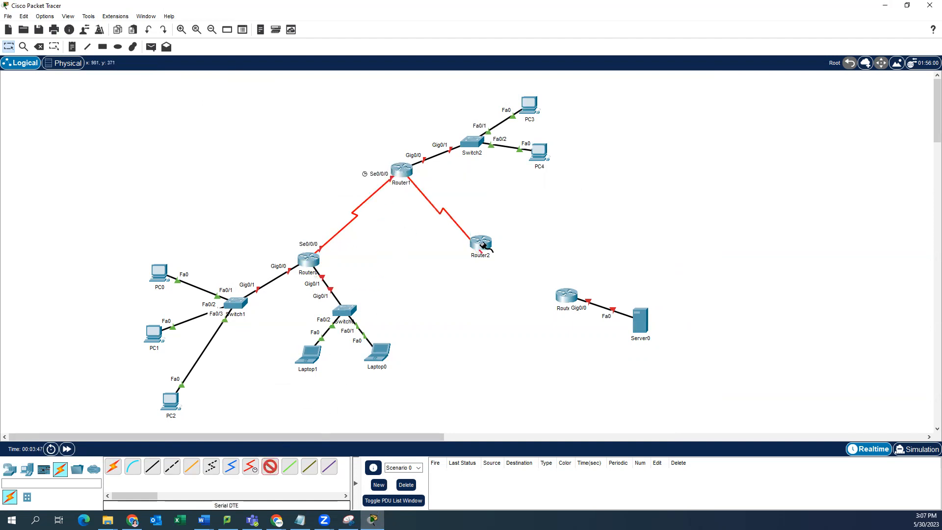
click(483, 243)
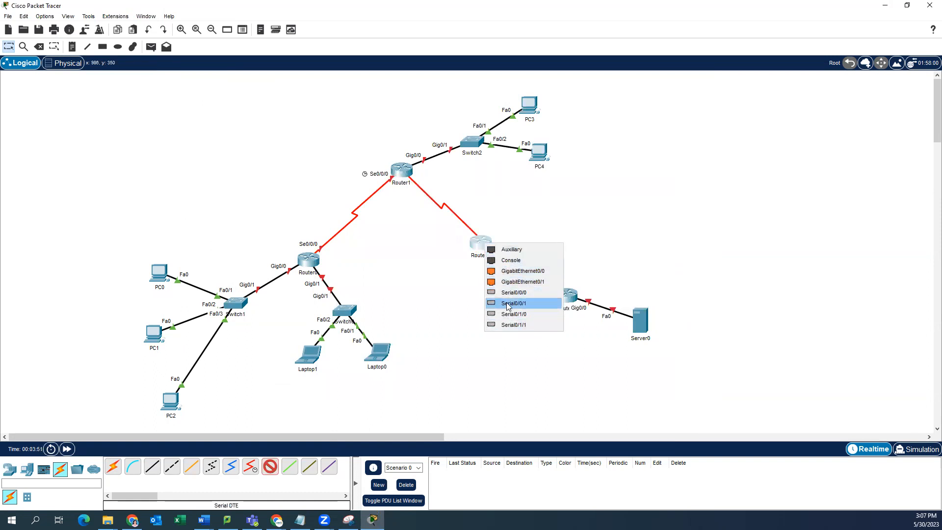
click(507, 305)
Step: Connect Router2 Serial0/1/0 to Router3 Serial0/0/0 with a Serial DTE cable
click(271, 467)
click(486, 243)
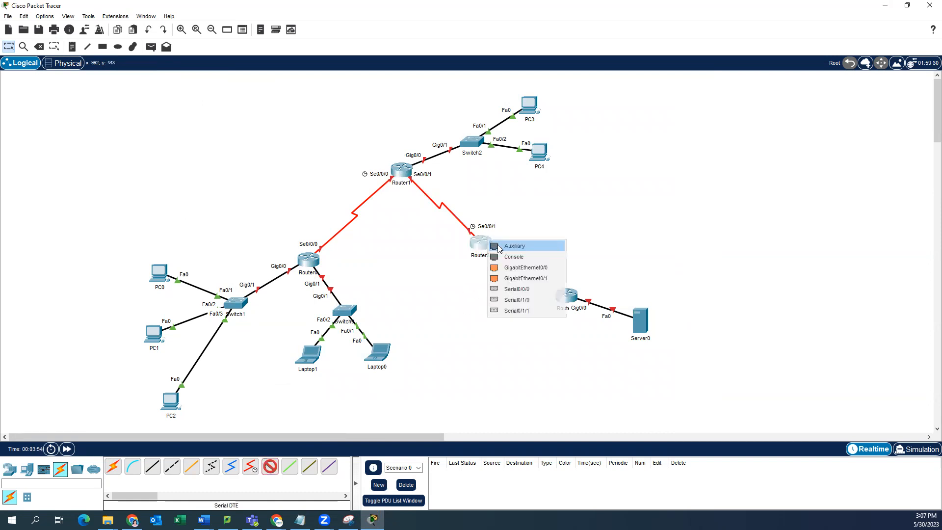
click(521, 301)
click(564, 295)
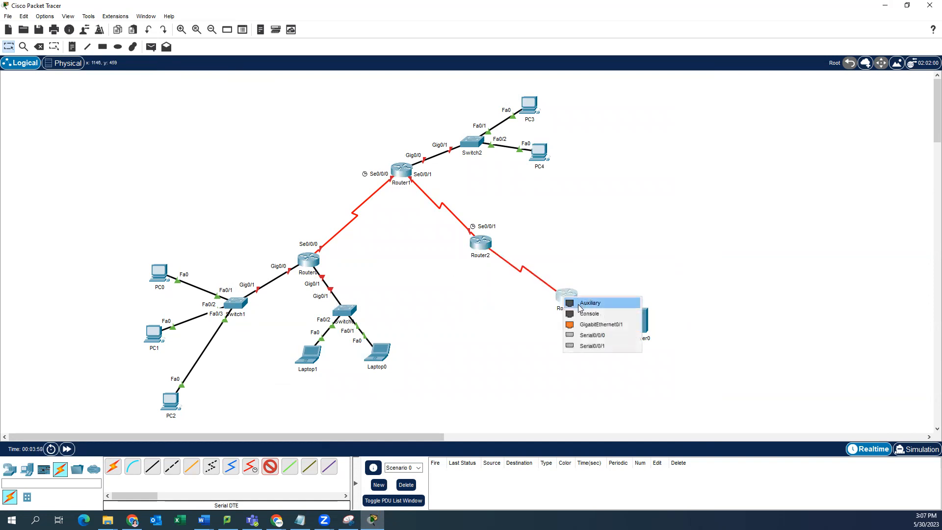
click(582, 338)
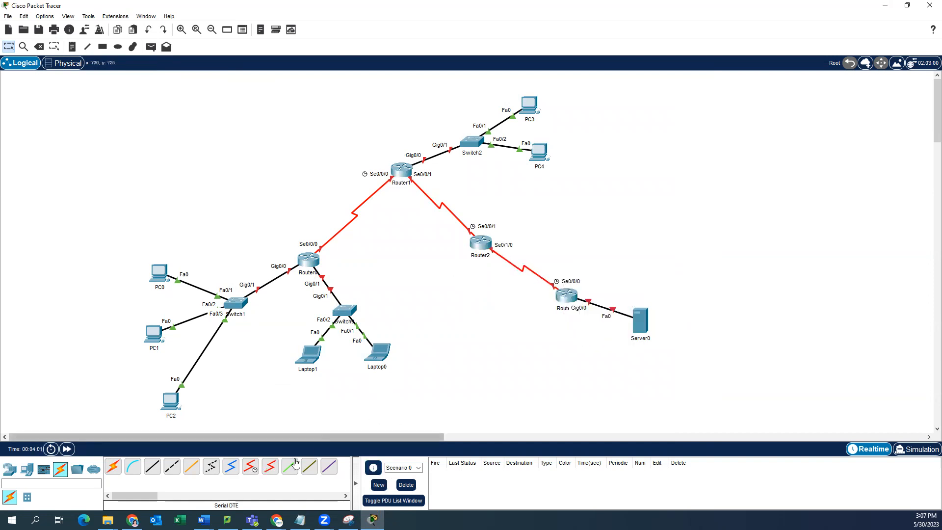
Step: Connect Router2 Serial0/0/0 to Router0 Serial0/0/1 with a Serial DTE cable
click(271, 467)
click(480, 243)
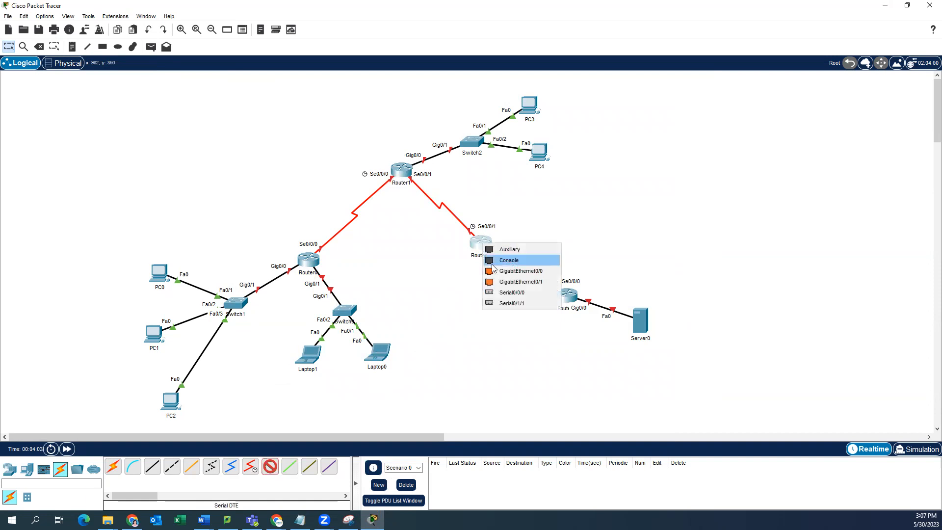
click(498, 293)
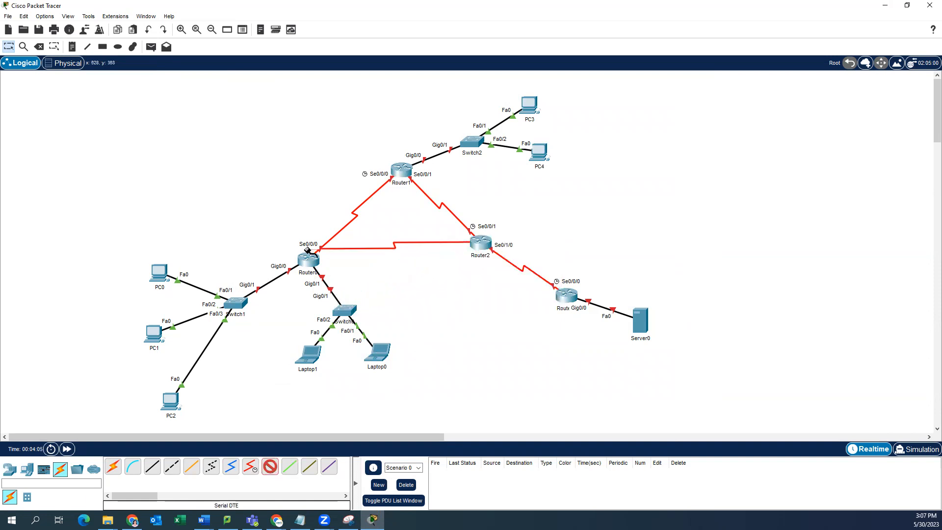
click(304, 260)
click(345, 291)
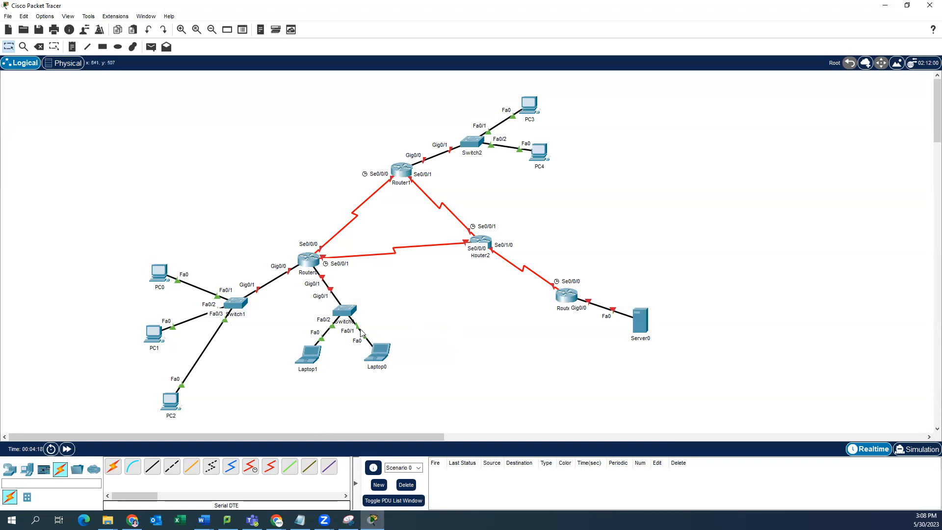
Step: Rename Switch1 as S2_YFN, the laptops' switch as S1_YFN and Switch2 as S3_YFN
click(238, 314)
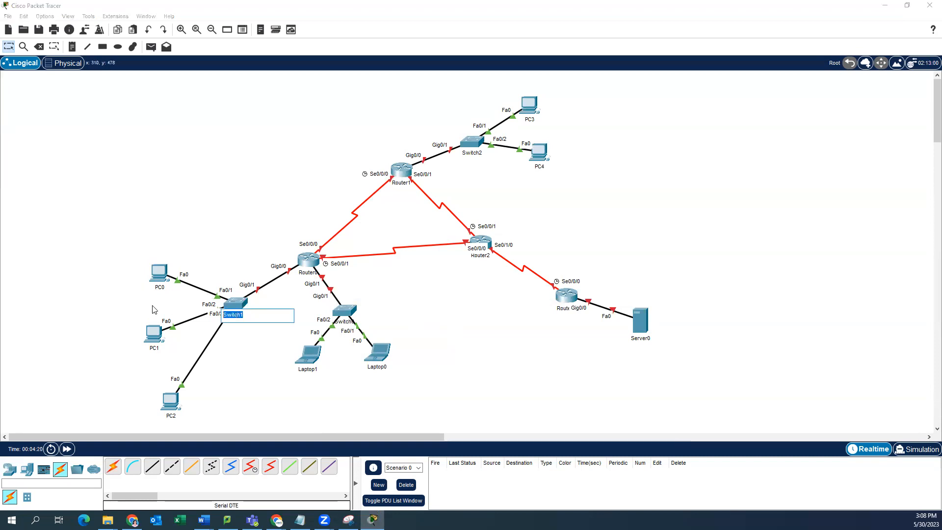
text(S2_YFN)
click(346, 322)
text(S1_YFN)
click(272, 313)
click(470, 152)
text(S3_YF)
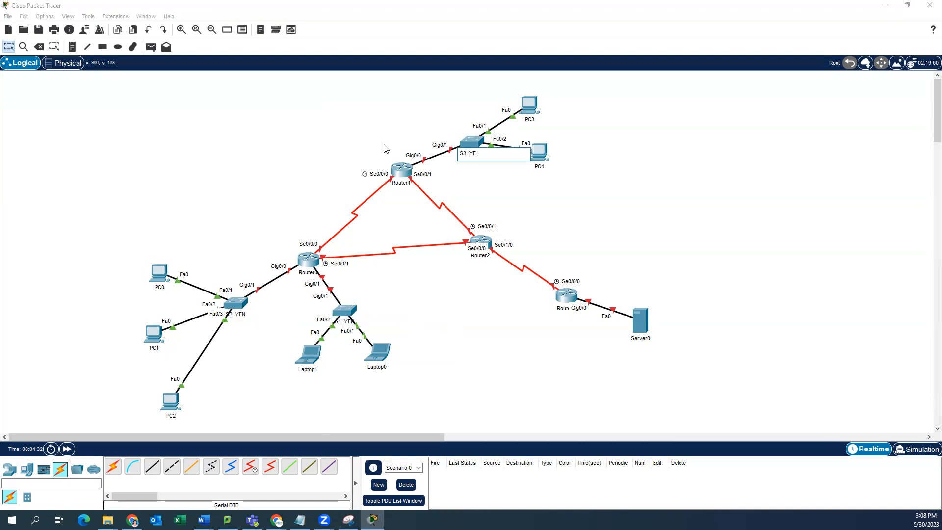
click(385, 148)
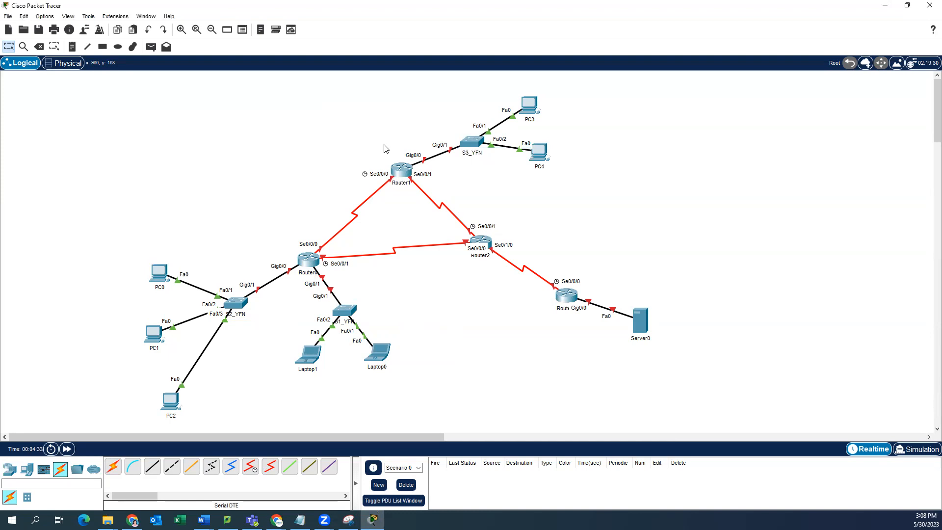
Step: Rename Router0 as R1_YFN, Router2 as R3_YFN and Router3 as R4_YFN
click(307, 273)
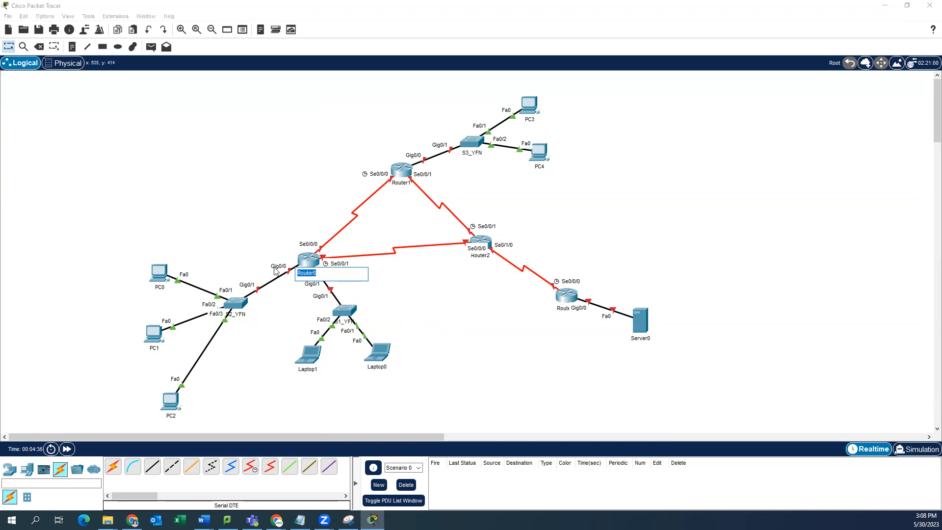
text(R1_YFN)
click(480, 255)
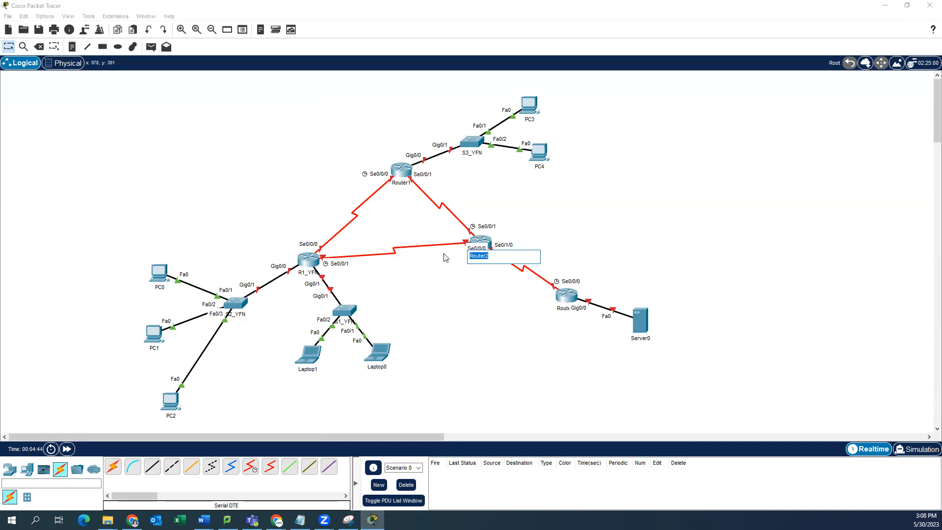
text(R3_YFN)
click(564, 310)
text(R)
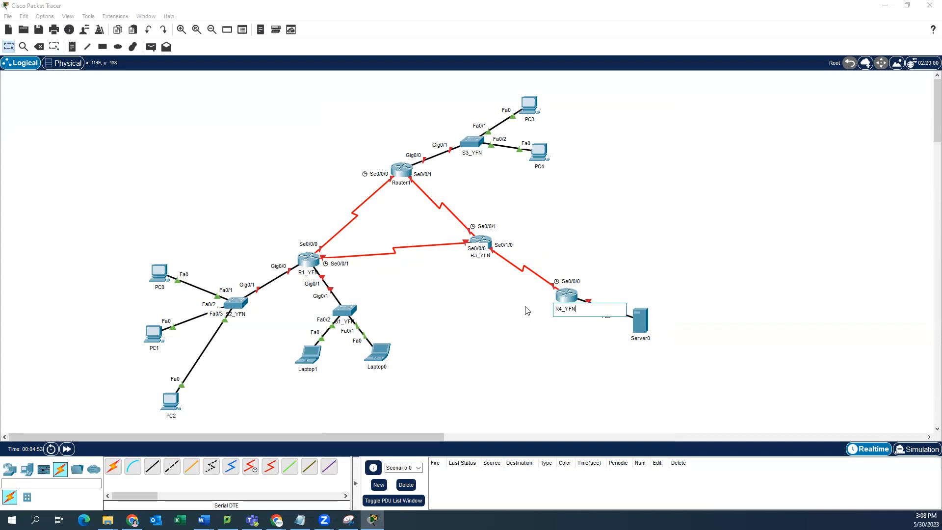
Step: Try to rename Router1 as R1_YFN
click(400, 183)
text(R1_YFN)
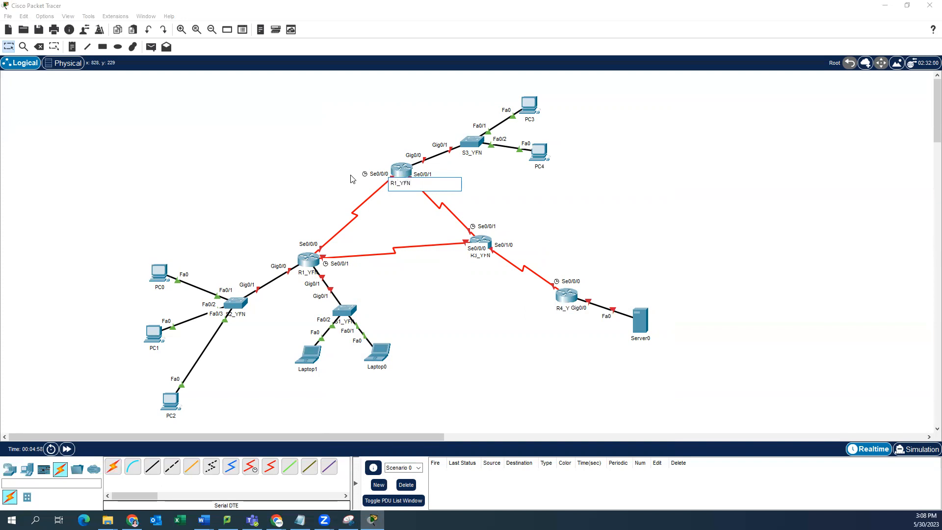
click(609, 180)
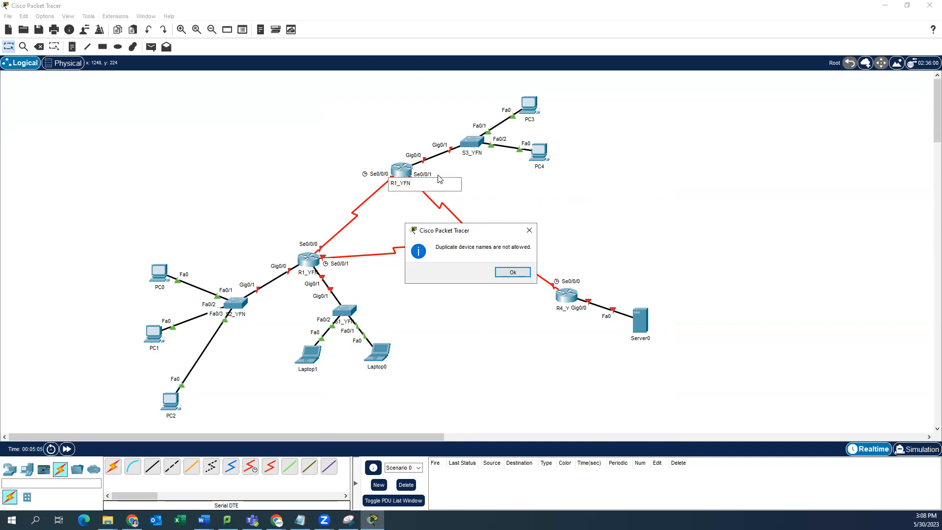
click(513, 273)
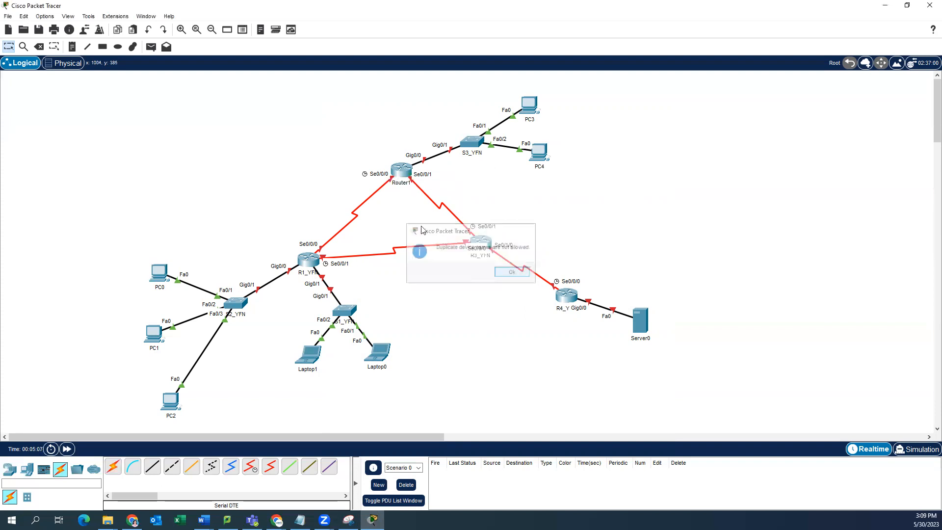
Step: Rename Router1 as R2_YFN
click(398, 186)
text(R2_YFN)
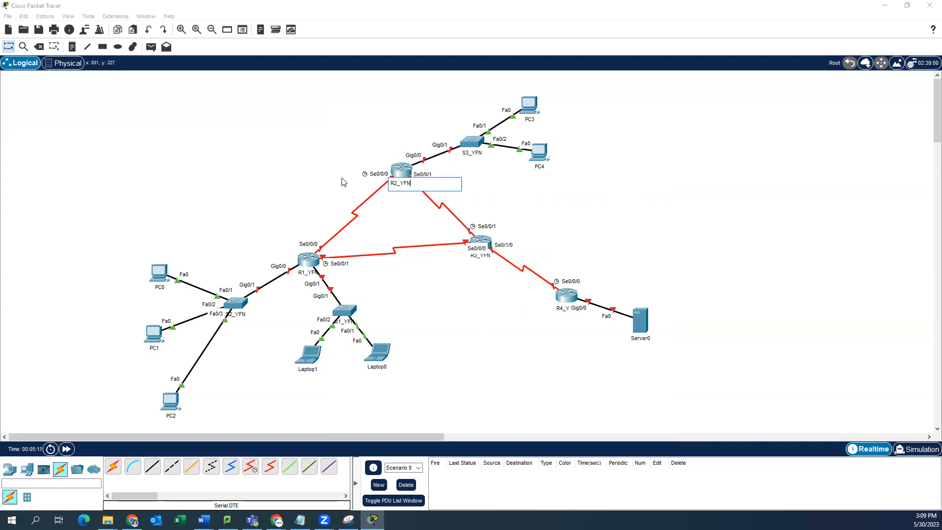
click(627, 155)
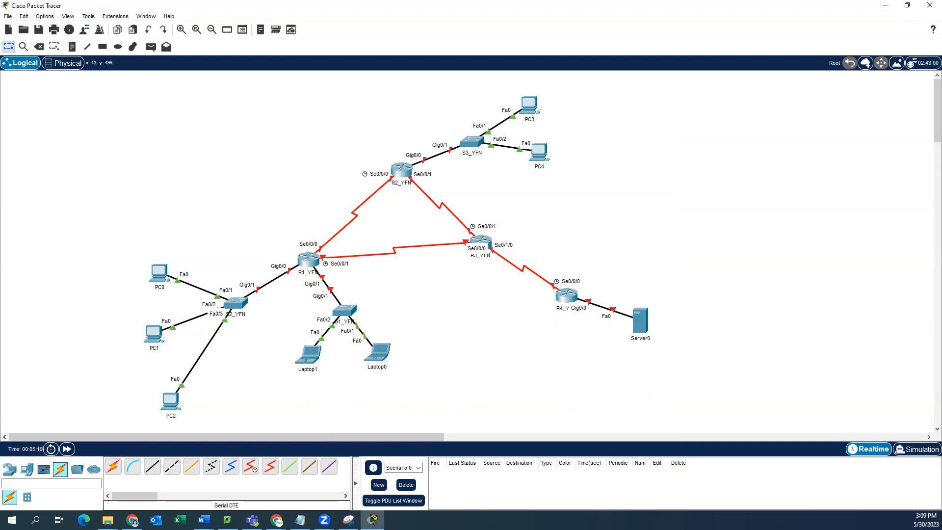
Step: Configure Server0 with static IPv4 address 192.168.4.2 and subnet mask 255.255.255.0, and enter its default gateway
click(636, 320)
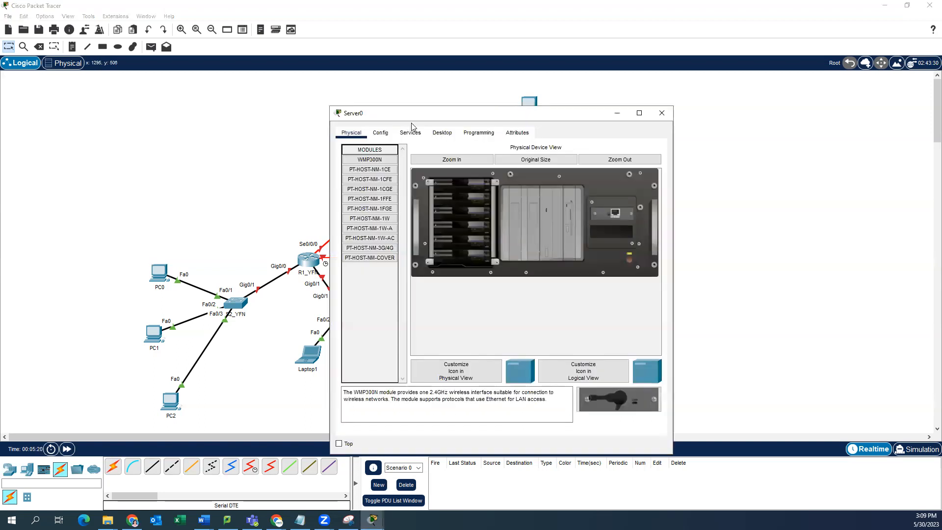
click(442, 132)
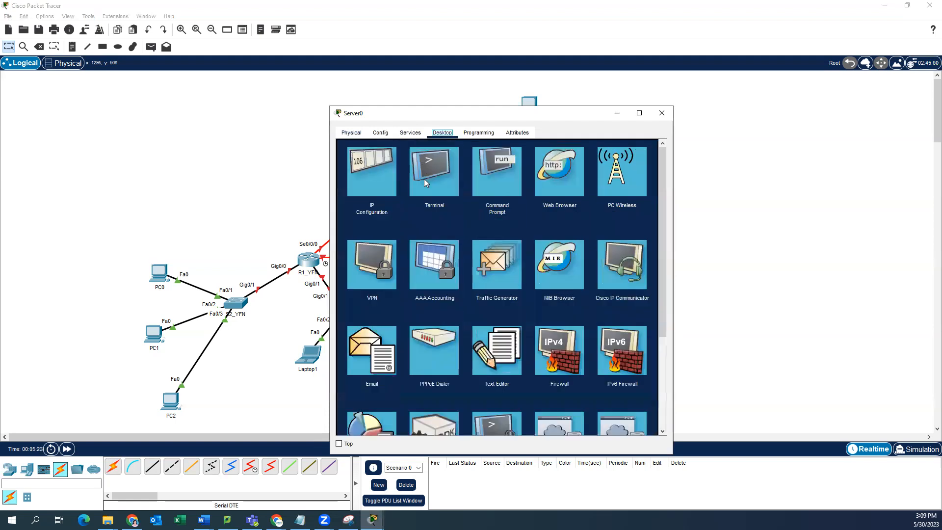
click(374, 169)
click(466, 192)
text(192.168.4.2)
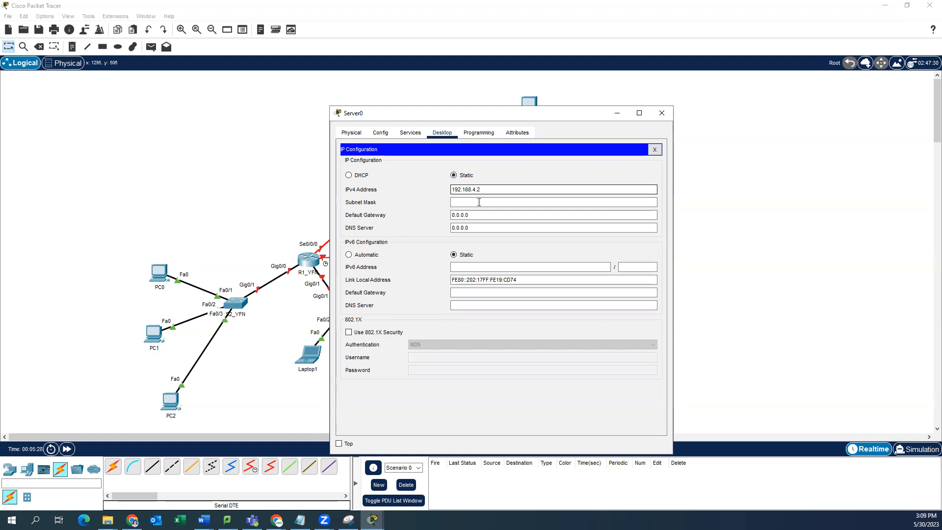
click(479, 202)
double_click(479, 214)
text(192.168)
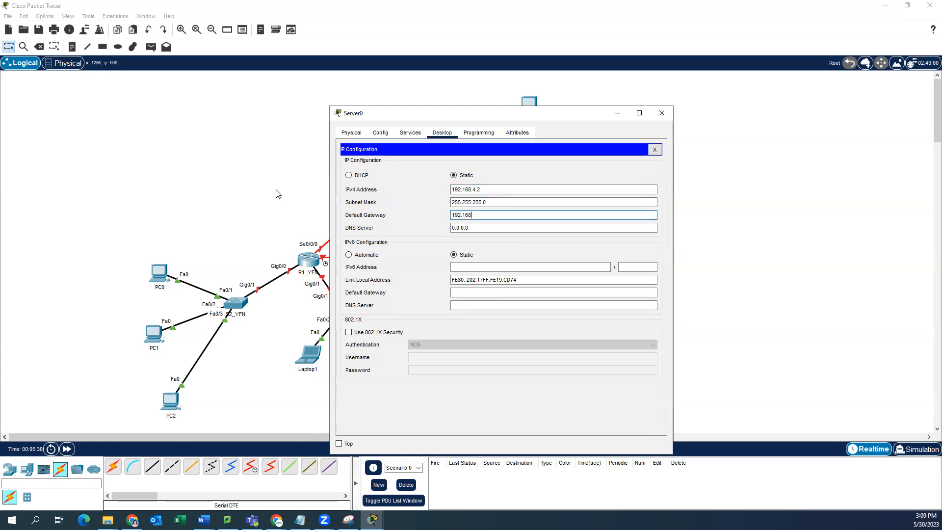
click(661, 114)
Step: Configure PC0 with static IPv4 address 192.168.2.10, subnet mask 255.255.255.0 and default gateway 192.168.2.1
click(160, 271)
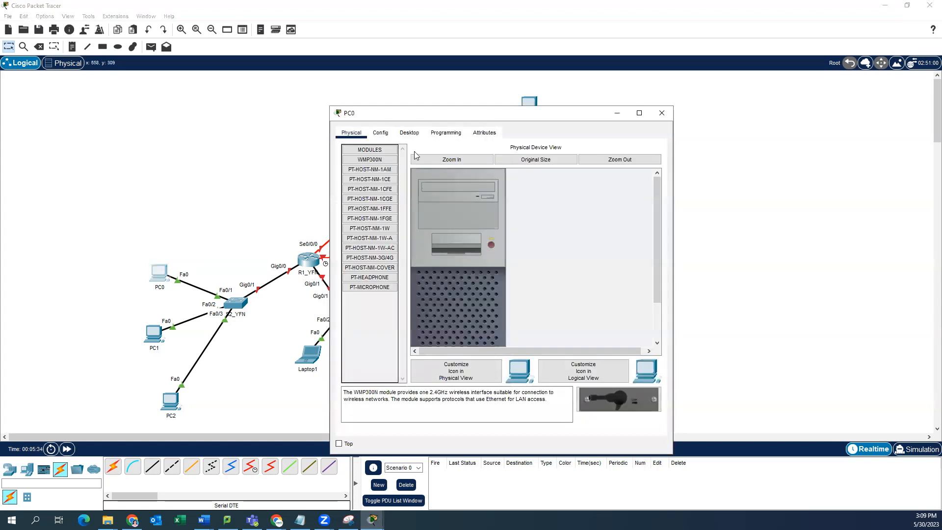
click(408, 134)
click(385, 170)
click(473, 201)
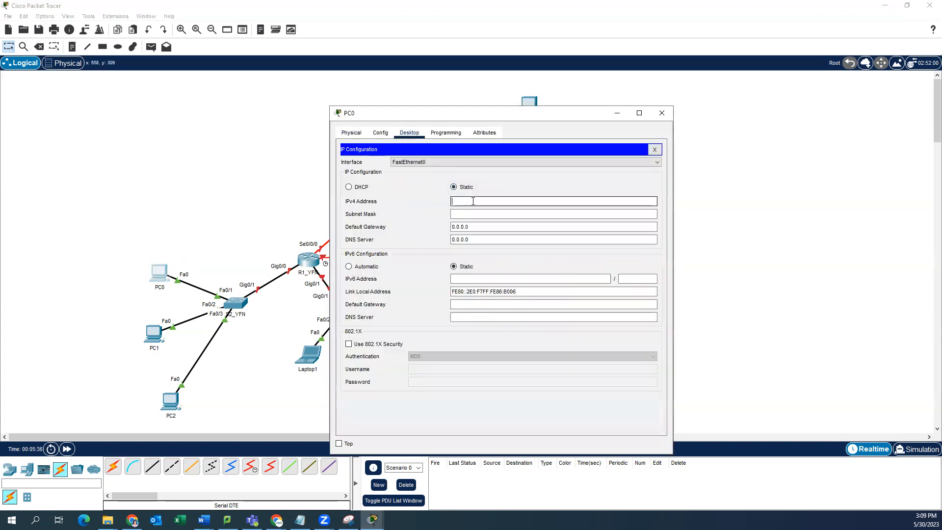
text(192.168.2.10)
drag(481, 226, 235, 202)
text(192.168.2.1)
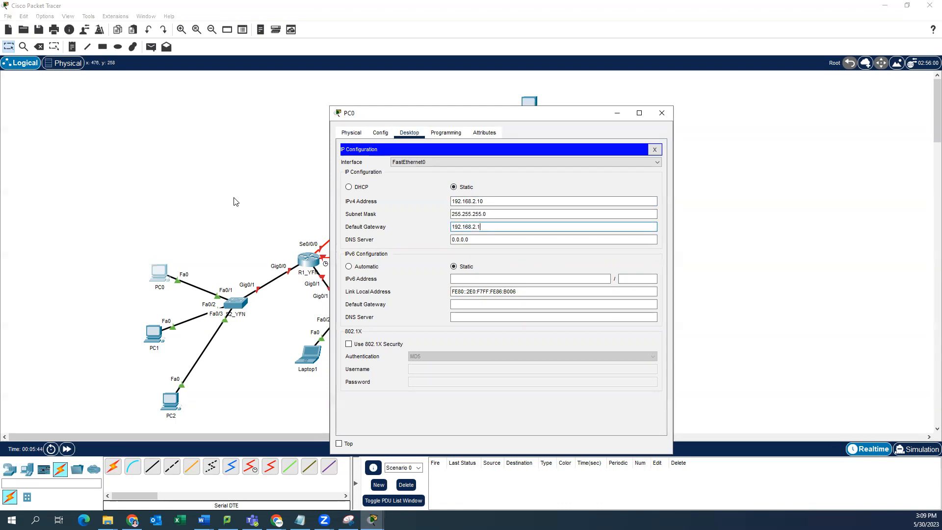
click(662, 113)
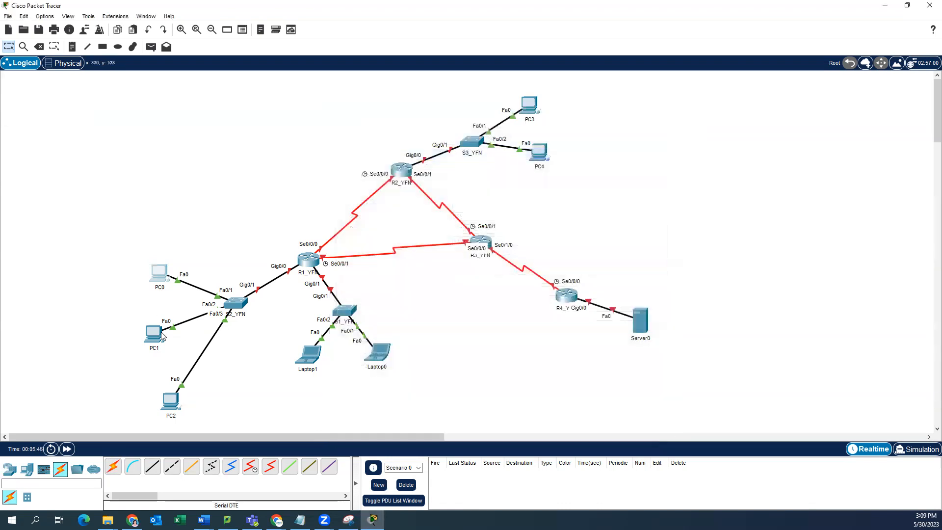
Step: Configure PC1 with static IPv4 address 192.168.2.11, subnet mask 255.255.255.0 and default gateway 192.168.2.1
click(153, 333)
click(408, 133)
click(373, 172)
click(469, 201)
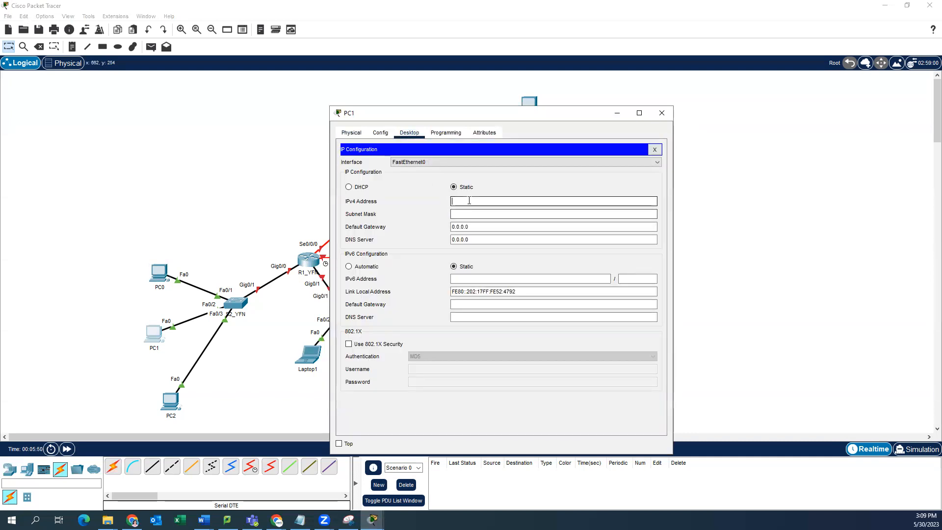
text(192.168.2.11)
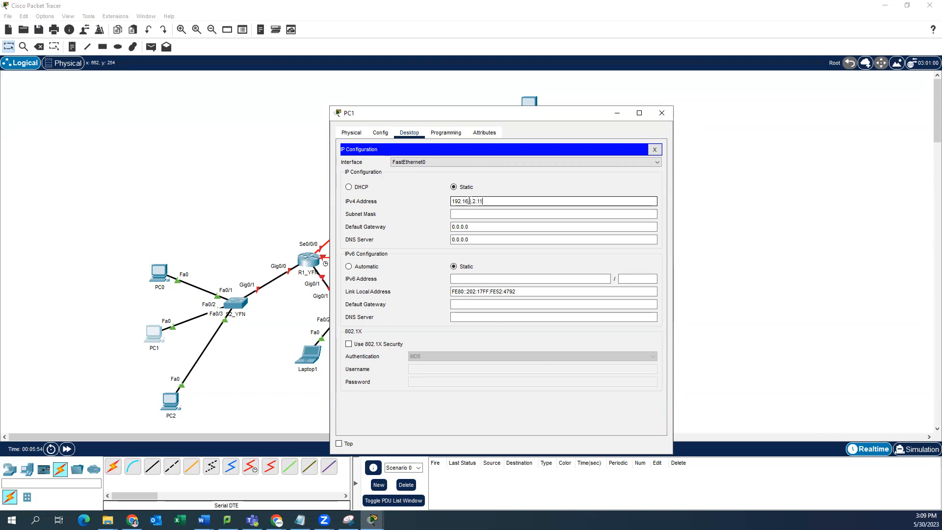
key(Tab)
key(Tab)
text(192.168.1)
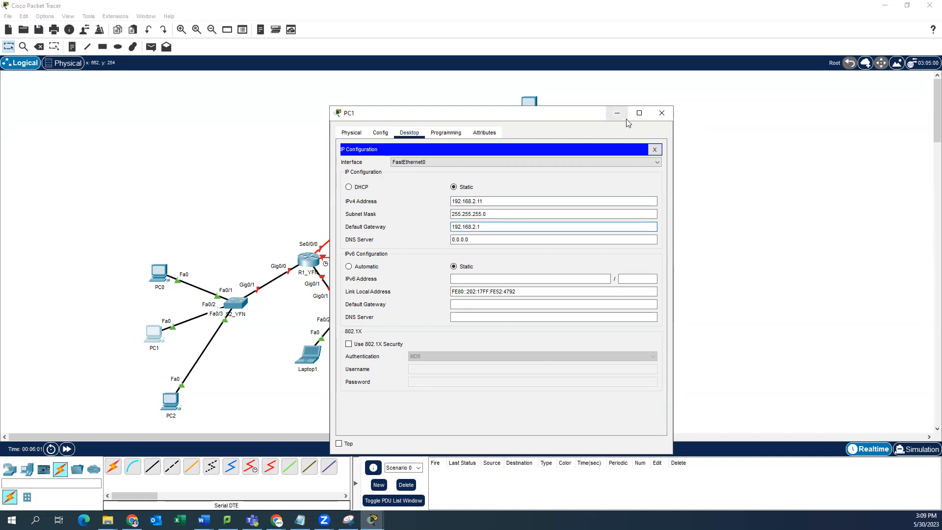
click(661, 112)
Step: Configure PC2 with static IPv4 address 192.168.2.12, subnet mask 255.255.255.0 and default gateway 192.168.2.1
click(170, 401)
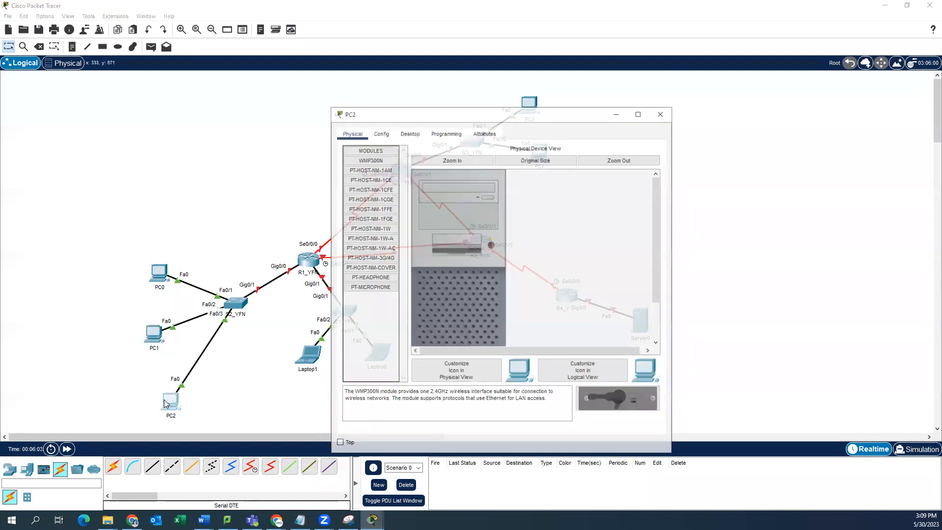
click(409, 133)
click(392, 166)
click(455, 198)
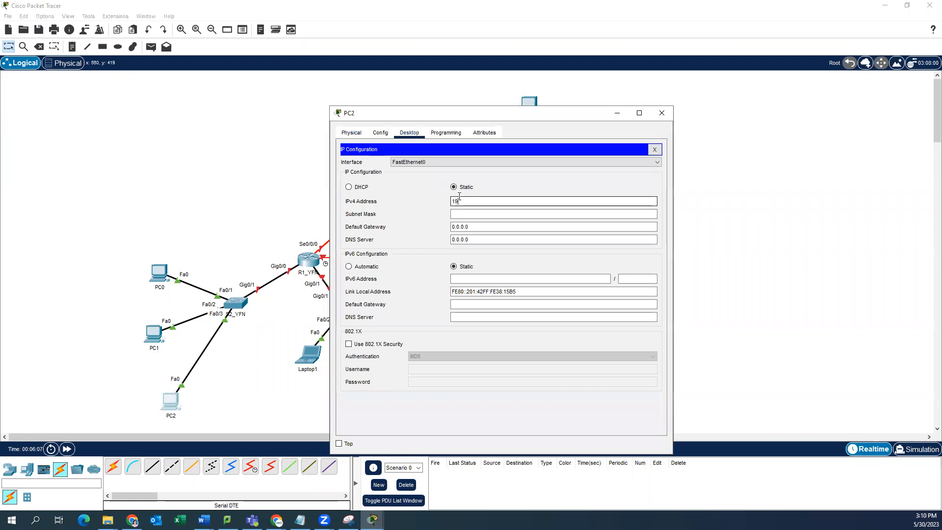
text(192.168.2.12)
key(Tab)
key(Tab)
text(192.168.2)
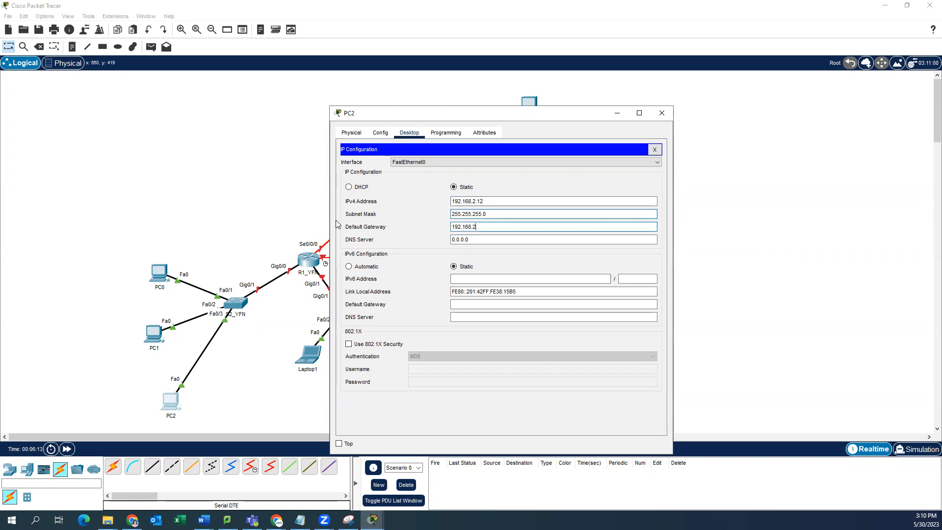
text(.1)
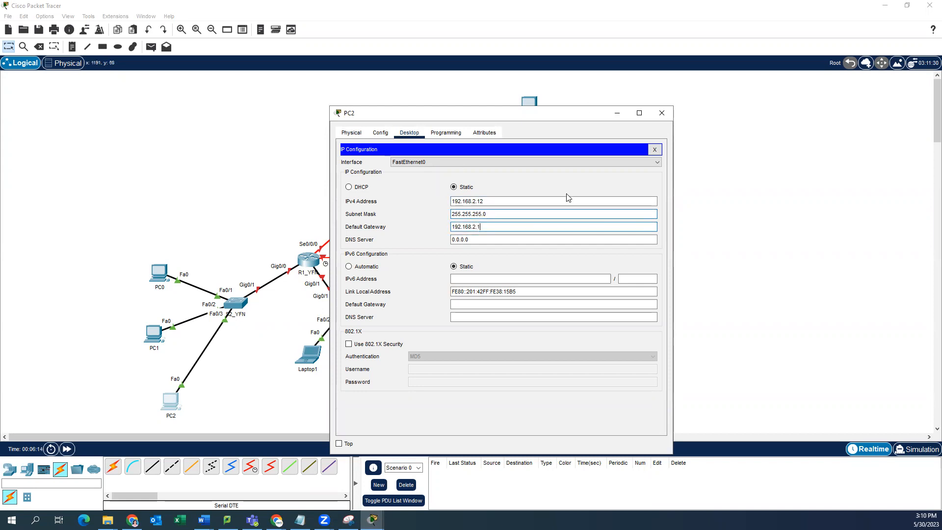
click(667, 115)
Step: Configure Laptop0 with static IPv4 address 192.168.1.10, subnet mask 255.255.255.0 and default gateway 192.168.1.1
click(387, 364)
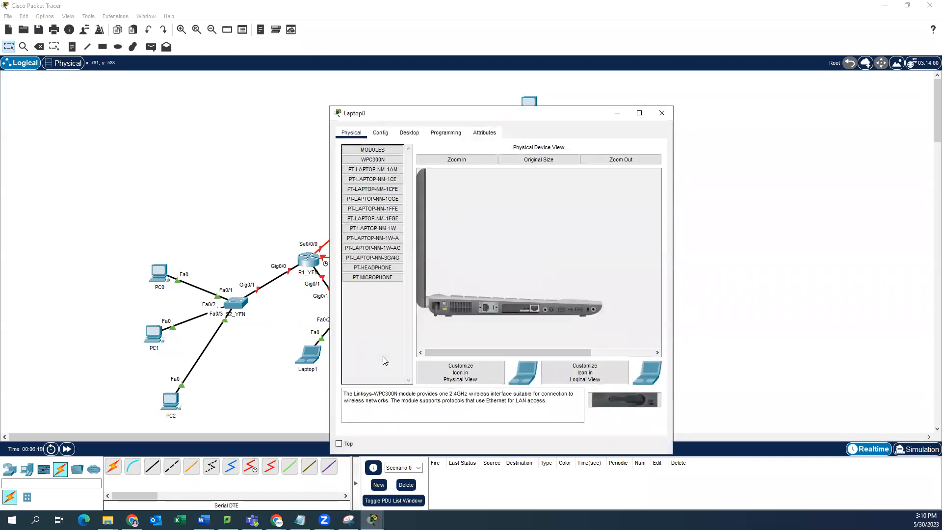
click(409, 132)
click(375, 170)
click(467, 200)
text(192.168.1.10)
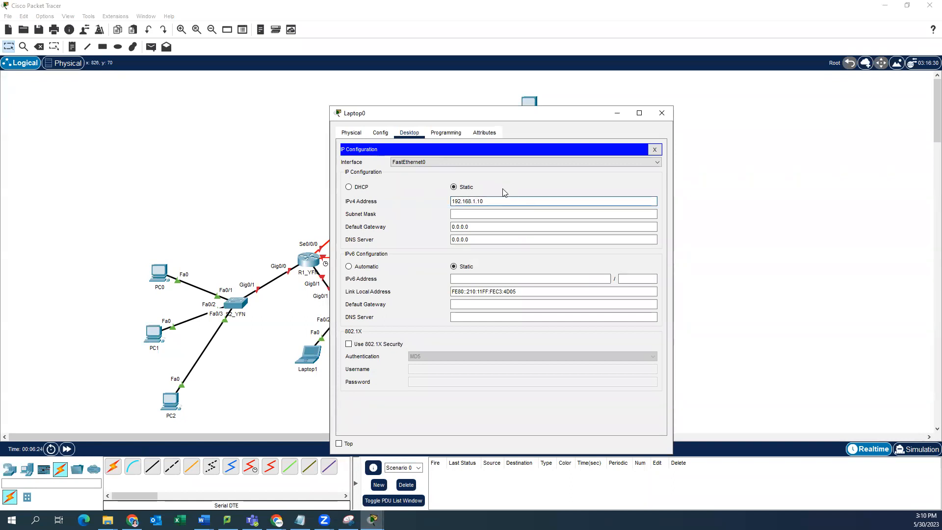
key(Tab)
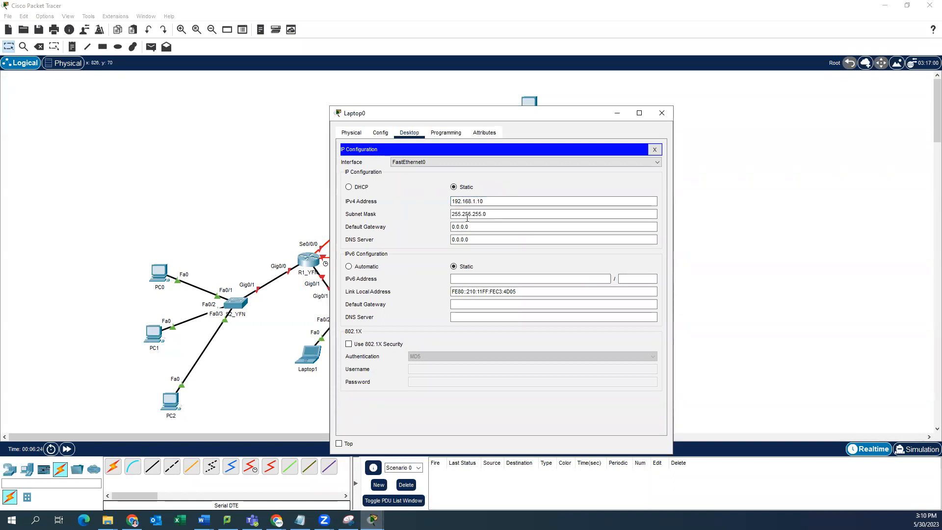
key(Tab)
text(192)
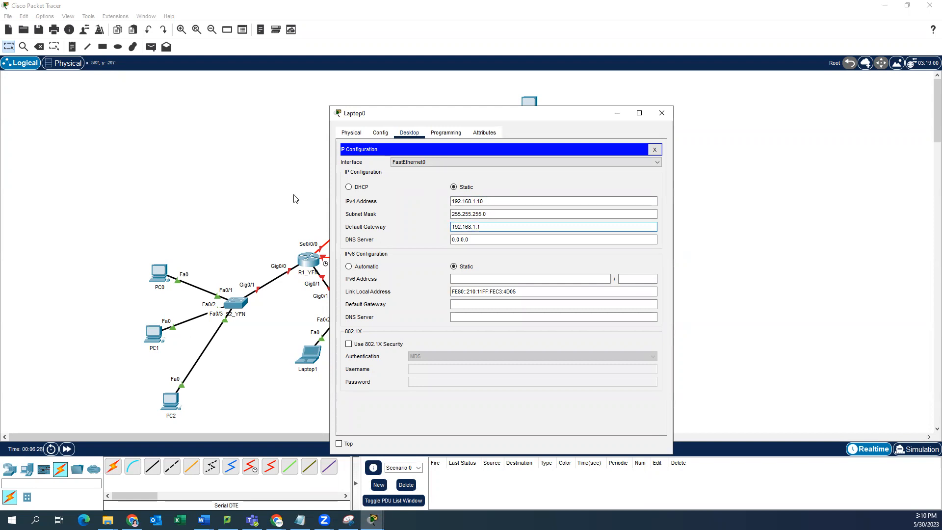
click(662, 113)
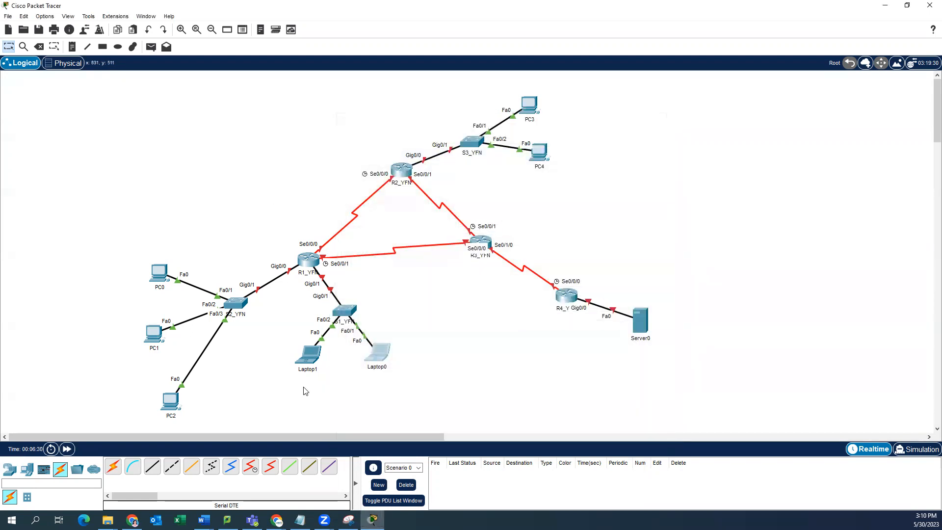
Step: Configure Laptop1 with static IPv4 address 192.168.1.11, subnet mask 255.255.255.0 and default gateway 192.168.1.1
click(316, 356)
click(411, 136)
click(404, 168)
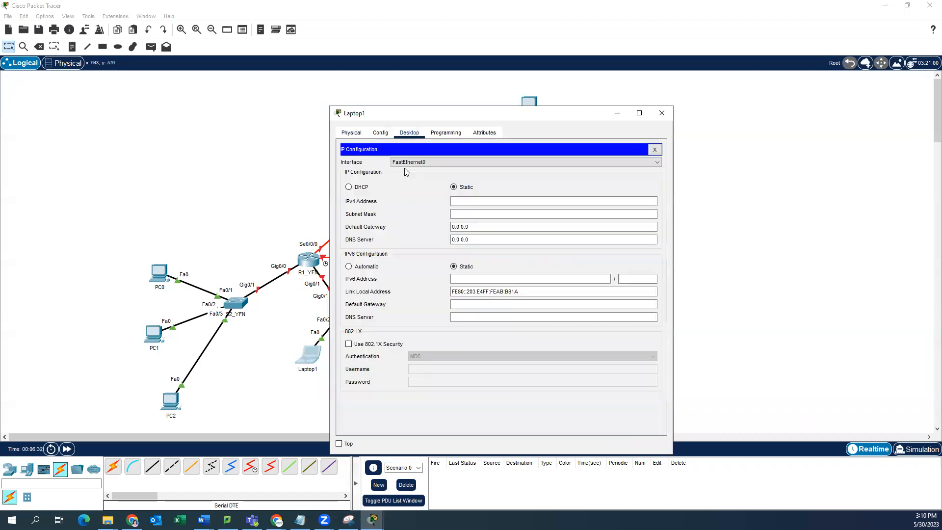
click(473, 205)
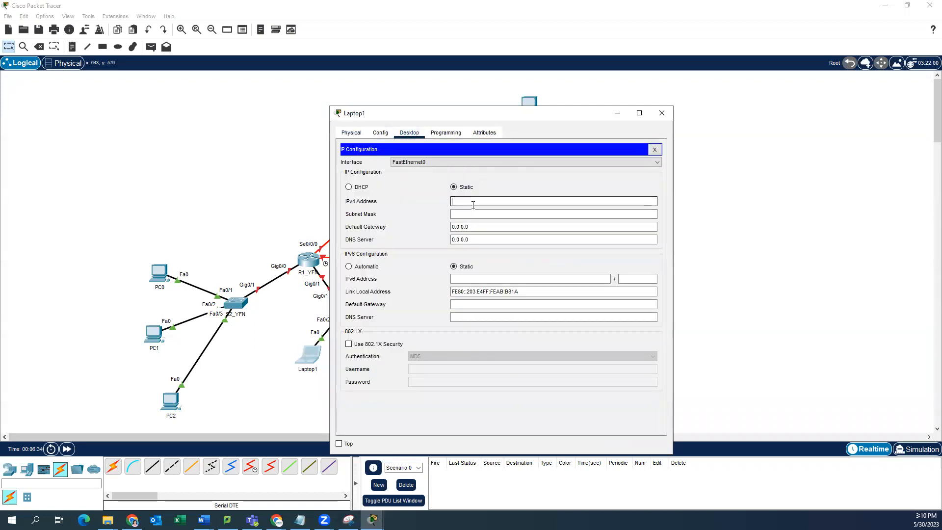
text(192.168.1.11)
click(467, 214)
key(Tab)
text(192.)
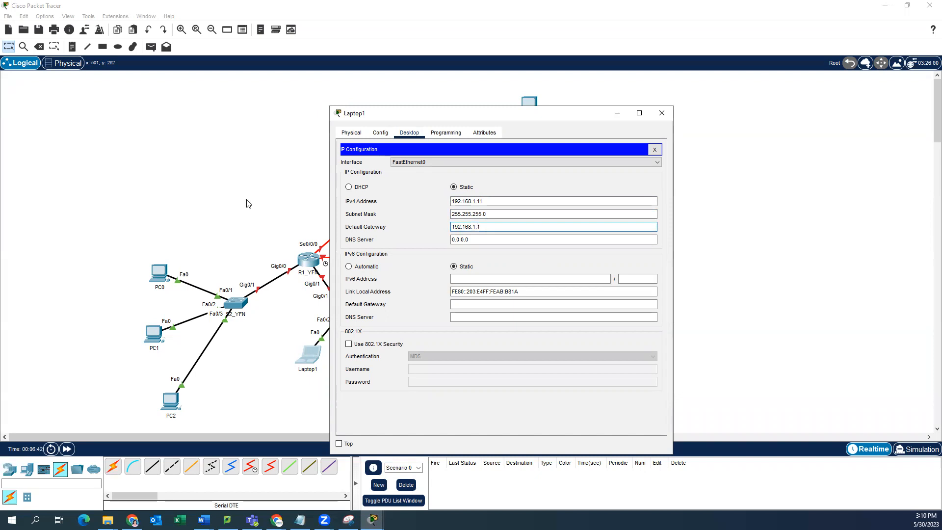
click(662, 113)
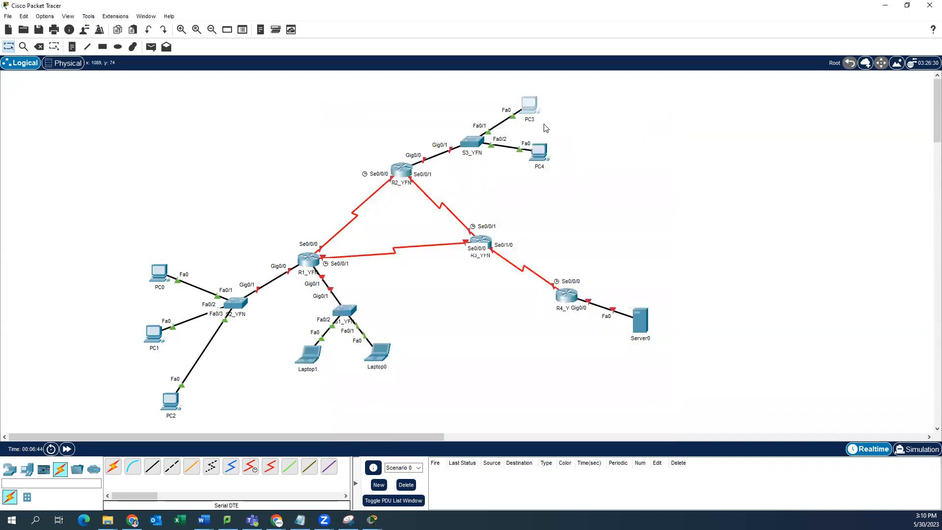
Step: Configure PC3 with static IPv4 address 192.168.3.10, subnet mask 255.255.255.0 and default gateway 192.168.3.1
click(529, 104)
click(409, 132)
click(366, 179)
click(484, 202)
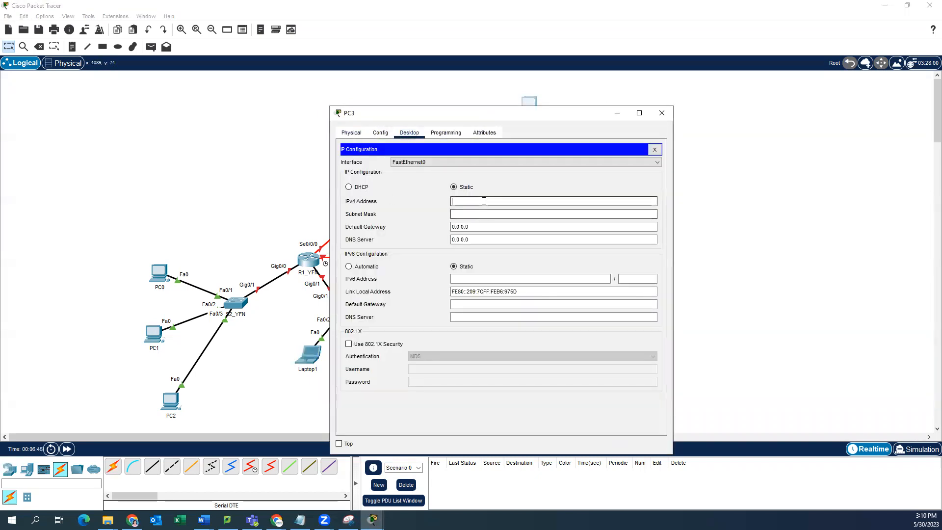
text(19)
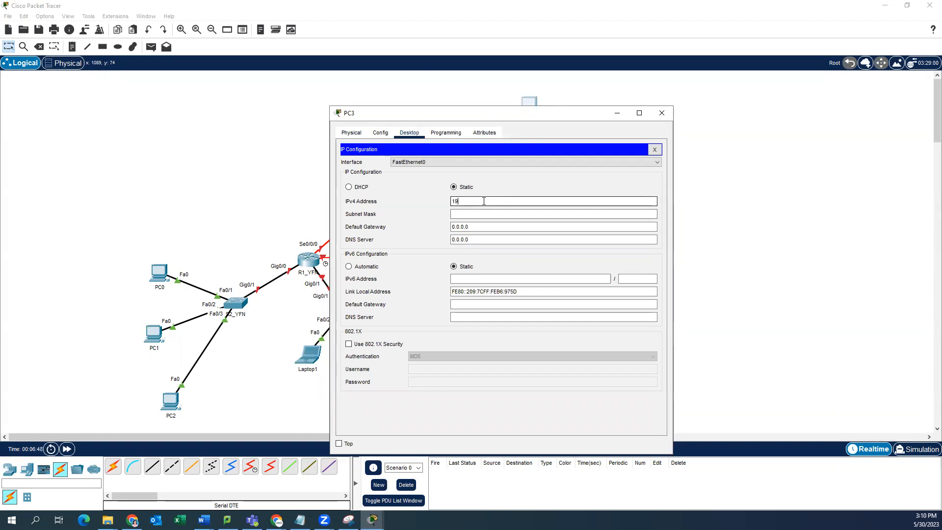
text(2.168.3.10)
key(Tab)
key(Tab)
text(1)
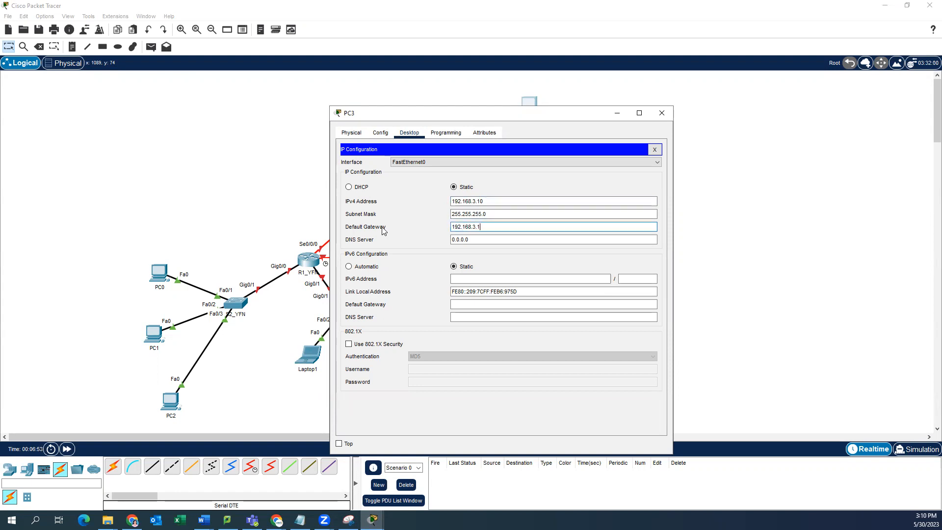
click(661, 113)
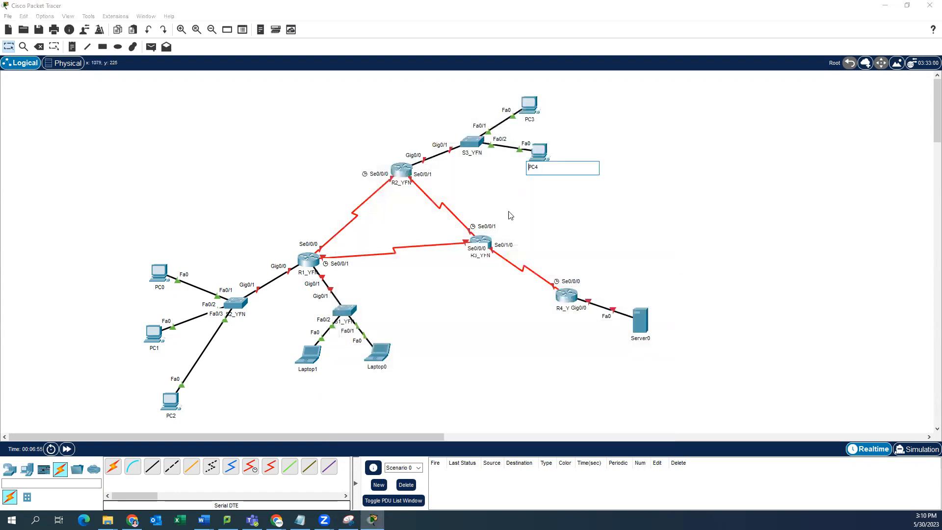
Step: Configure PC4 with static IPv4 address 192.168.3.11, subnet mask 255.255.255.0 and default gateway 192.168.3.1
click(548, 152)
click(410, 135)
click(370, 169)
click(484, 199)
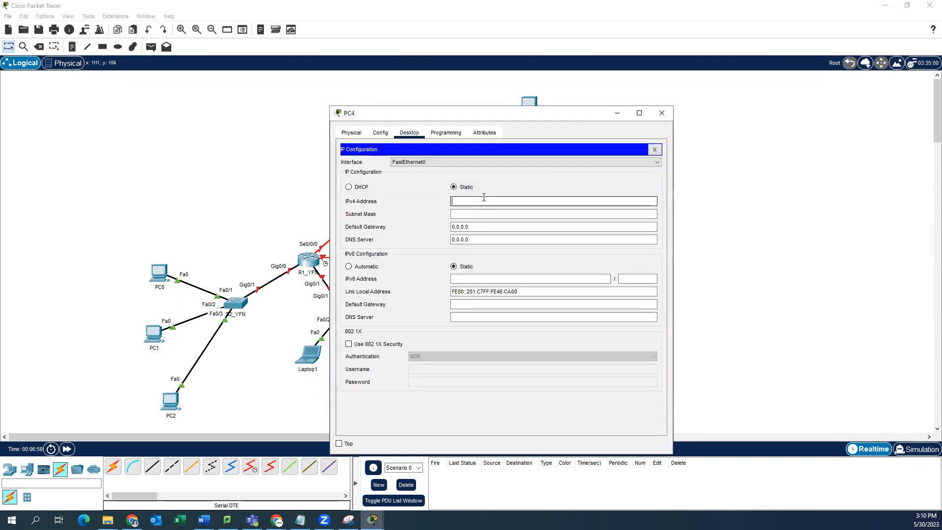
text(192.168.3.11)
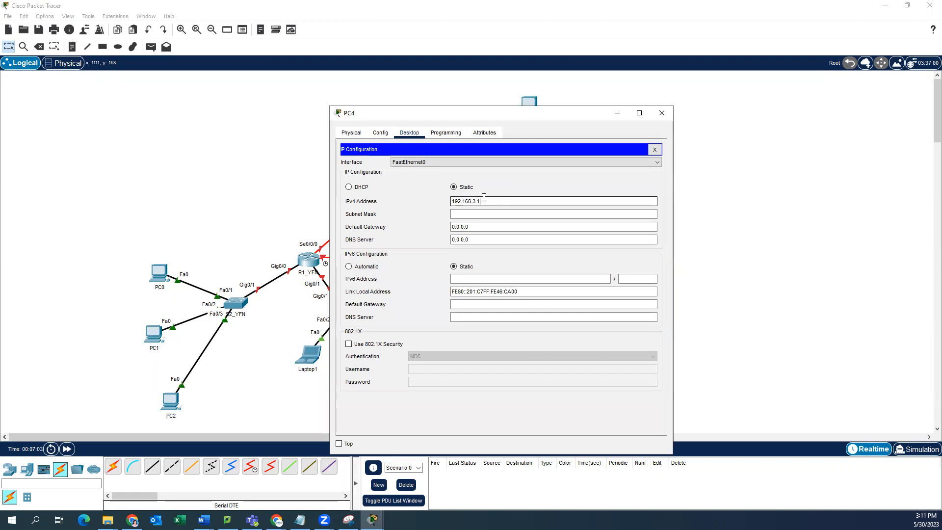
click(483, 214)
key(Tab)
text(192.168.3.)
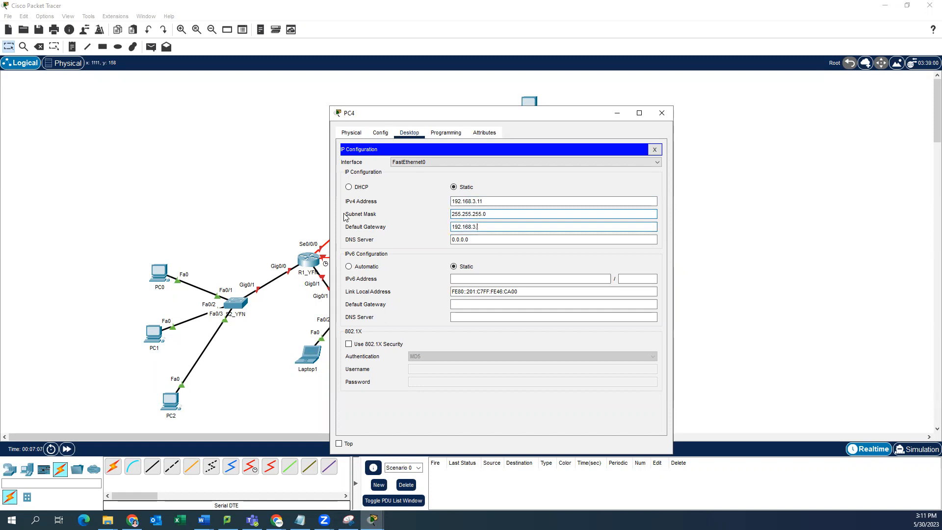
text(1)
click(729, 213)
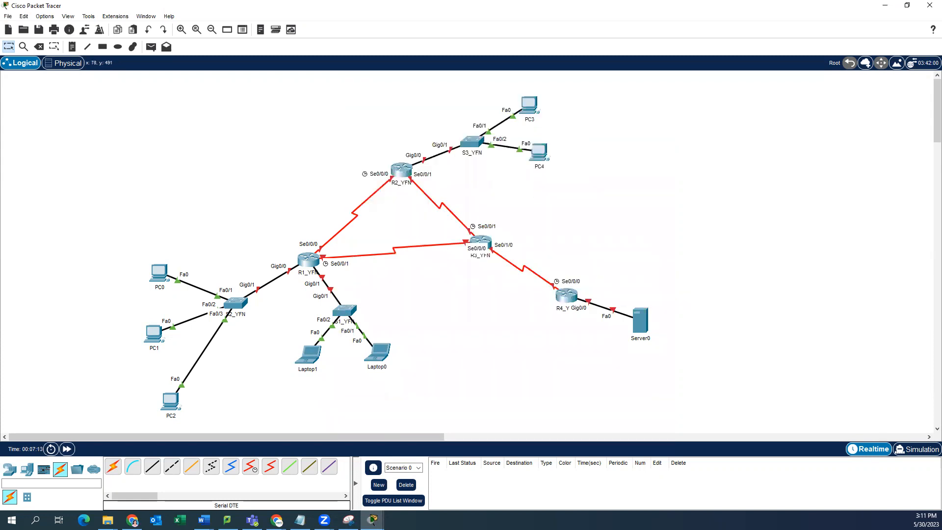
Step: In switch S1_YFN's command line, set the hostname to S1_YFN and disable DNS lookup with no ip domain-lookup
click(345, 312)
click(403, 134)
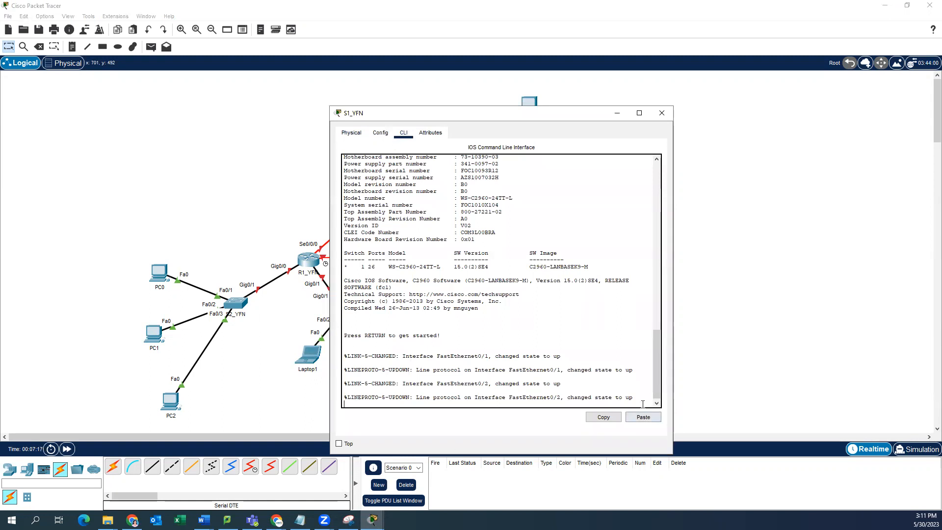
key(Return)
text(en)
key(Return)
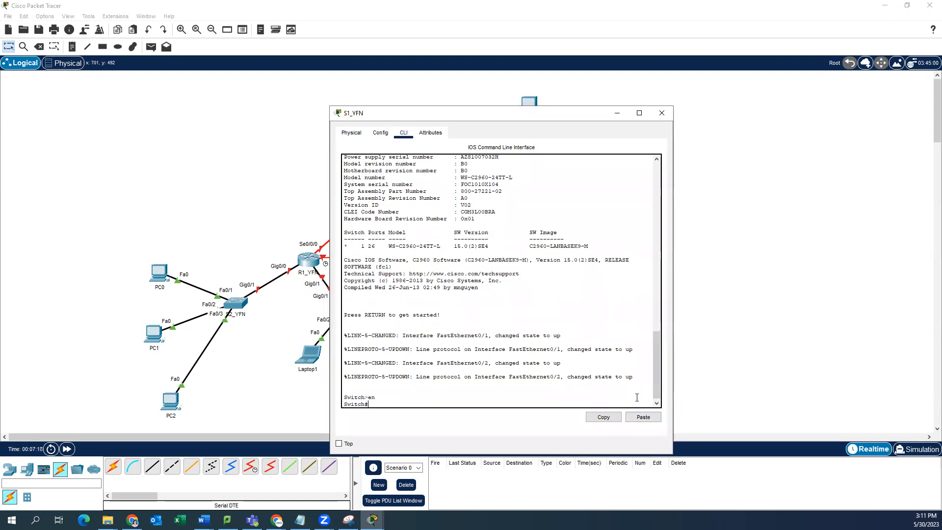
text(conf t)
key(Return)
text(ho)
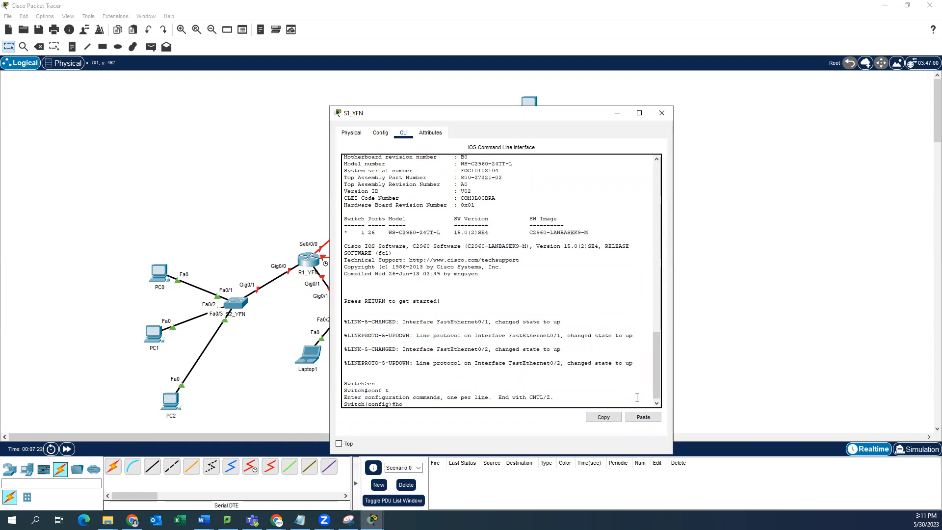
text(stname S1_YFN)
key(Return)
text(no ip domain-lookup)
key(Return)
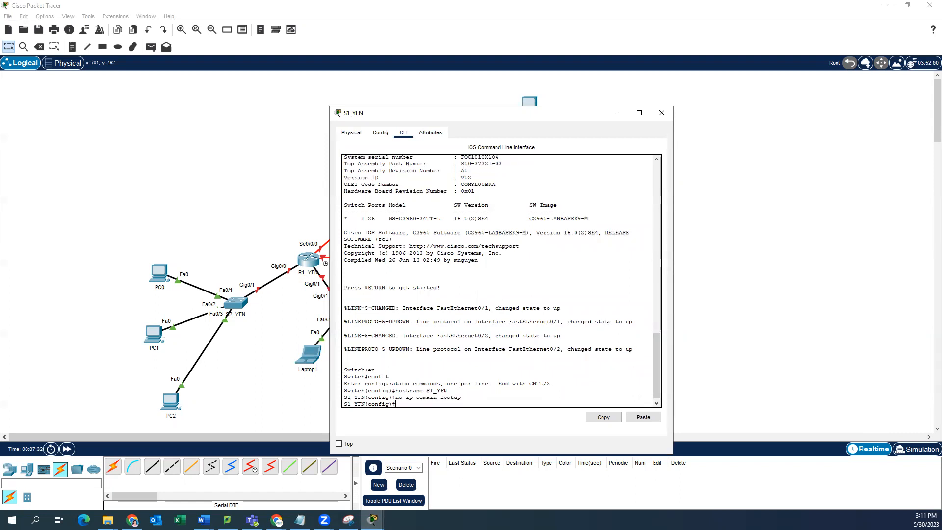
Step: Give S1_YFN's VLAN 1 interface the address 192.168.1.2 with mask 255.255.255.0 and enable the interface
text(ip)
key(BackSpace)
key(BackSpace)
text(int vlan 1)
key(Return)
text(ip add 192.168)
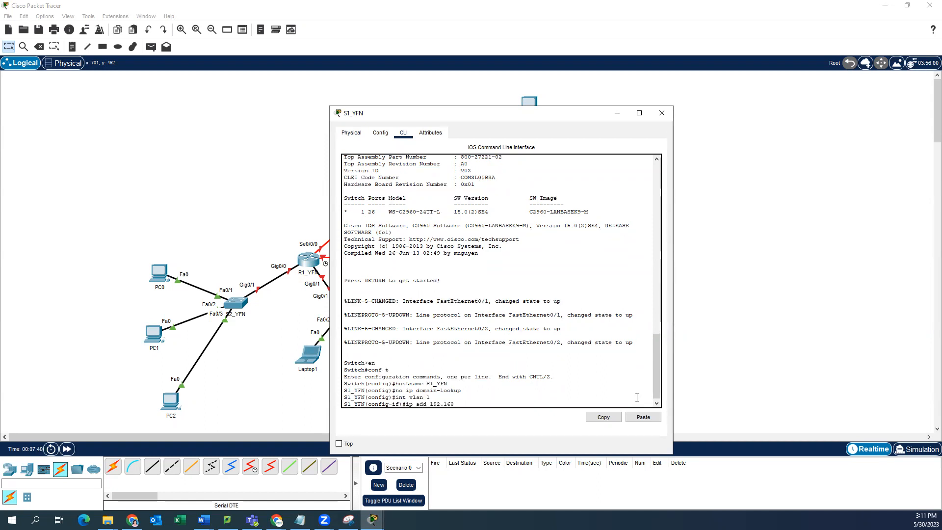
text(.1.2 255.255.255.0)
key(Return)
text(no shut)
key(Return)
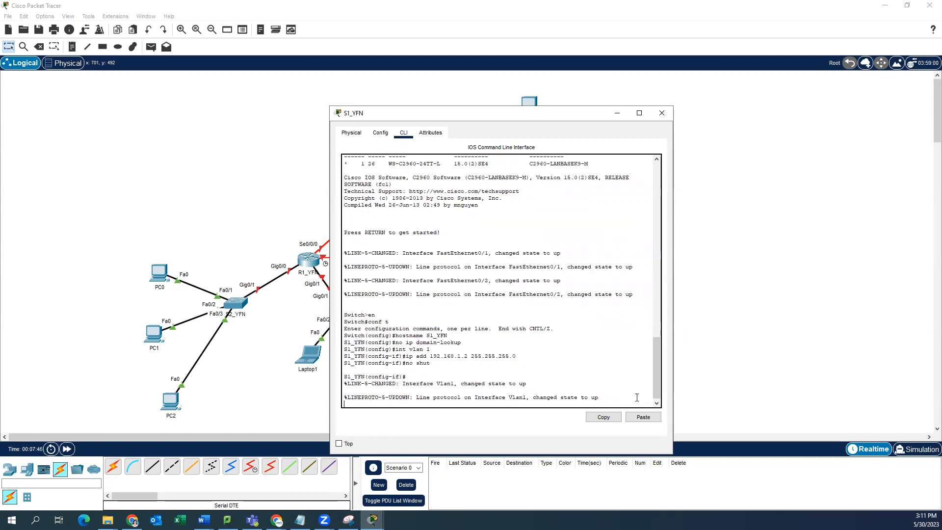
Step: Leave interface configuration and set S1_YFN's default gateway to 192.168.1.1
text(exit)
key(Return)
text(i)
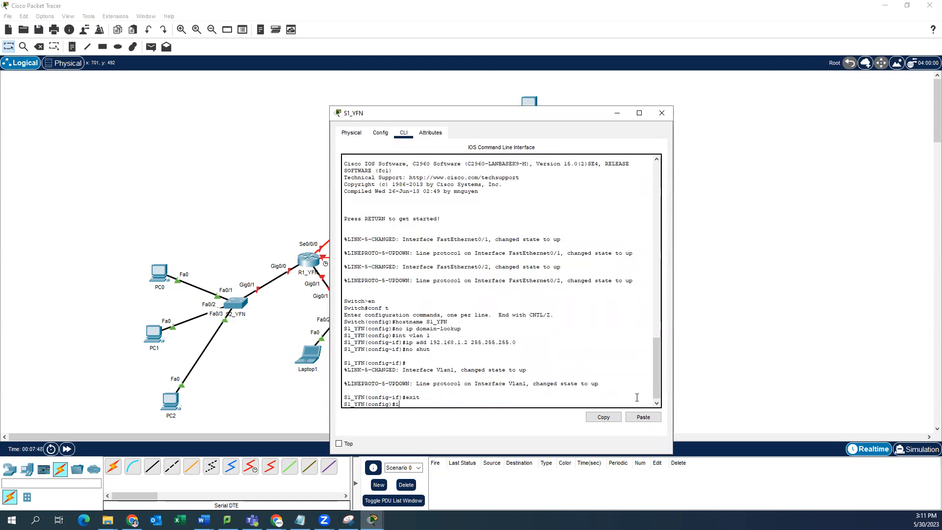
text(p default-gateway 192)
text(0)
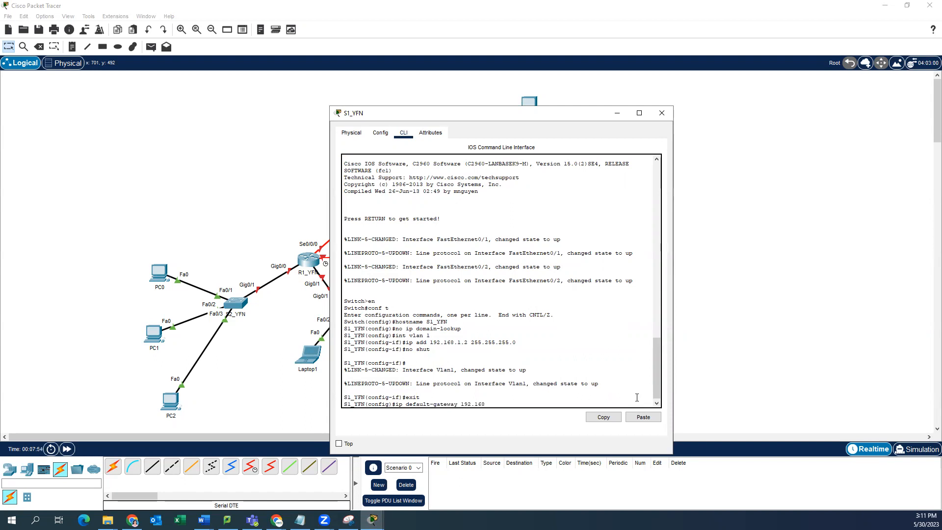
text(168.1.1)
key(Return)
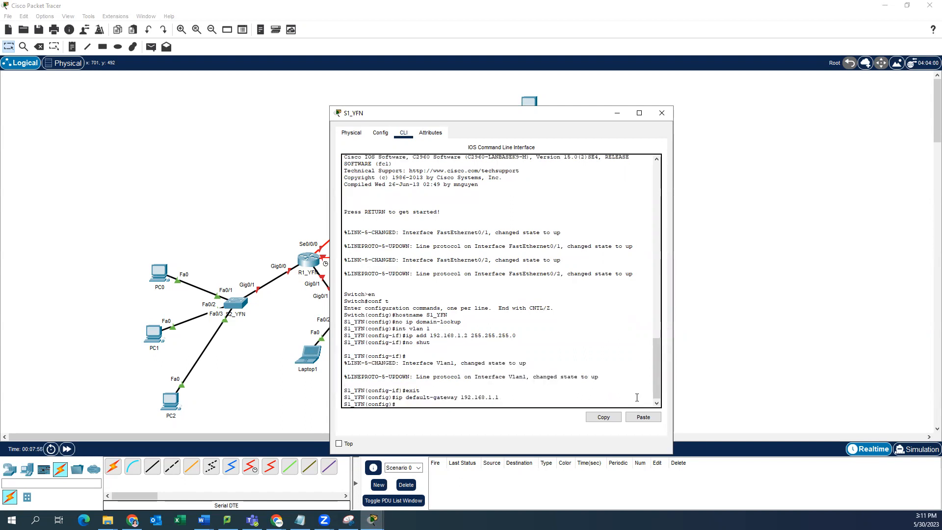
Step: Save S1_YFN's running-config to startup-config and close the switch's window
text(exit)
key(Return)
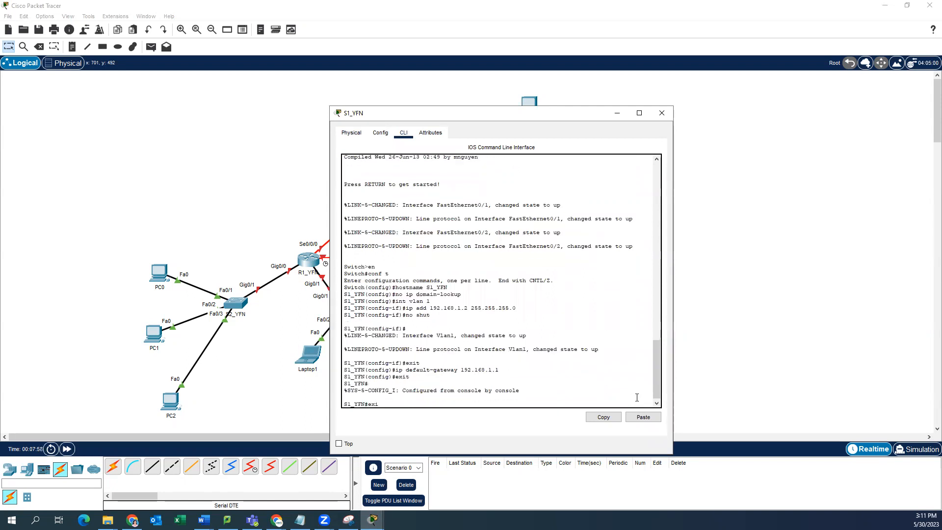
text(copy running-config startup-config)
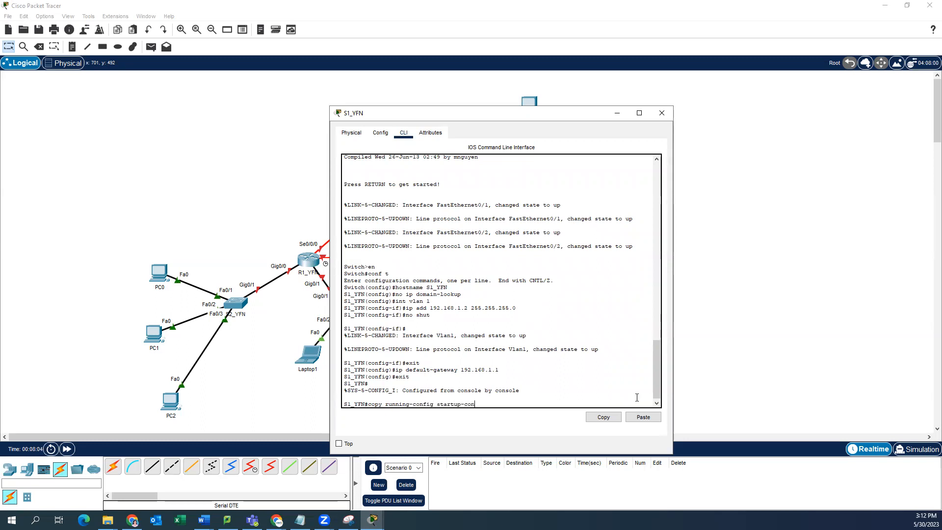
key(Return)
key(Return)
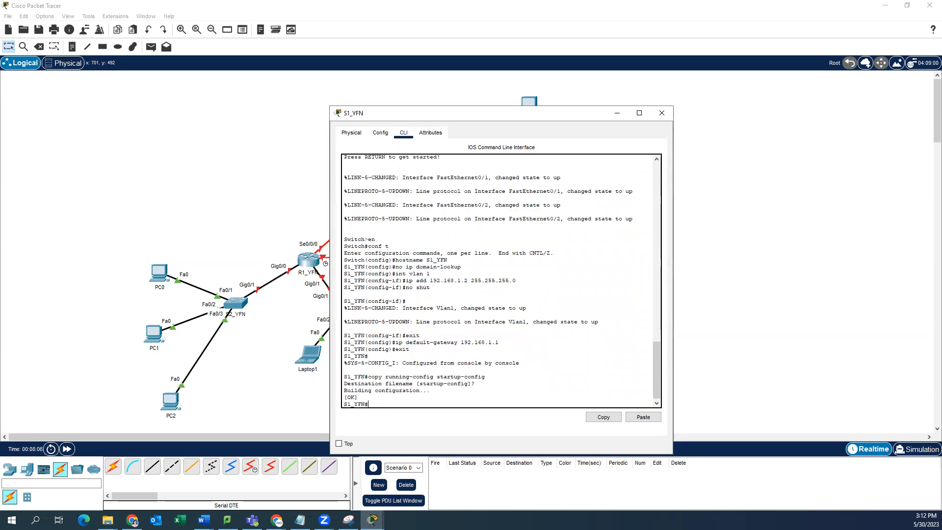
click(662, 113)
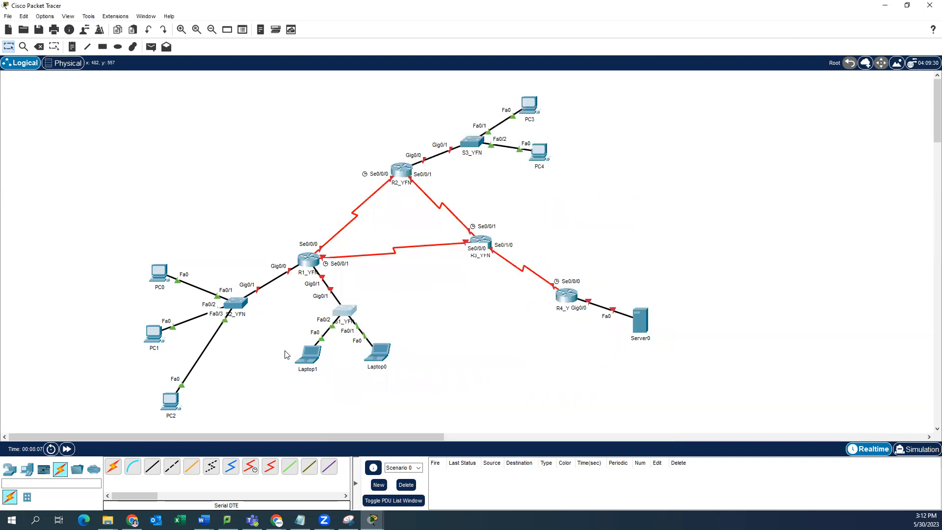
Step: In the command line of the switch serving PC0, PC1 and PC2, enter global configuration and set the hostname to S2_YFN
click(235, 304)
click(403, 133)
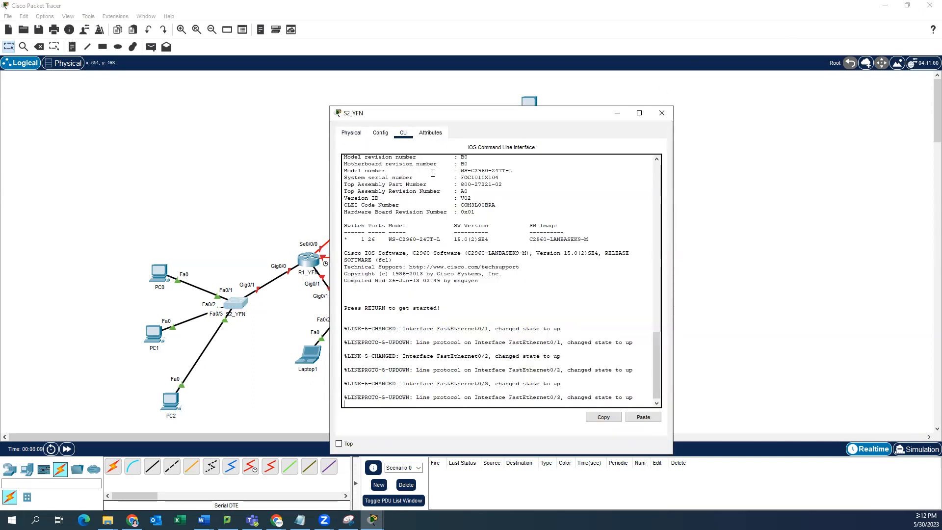
key(Return)
text(en)
key(Return)
text(conf t)
key(Return)
text(hostname S2_YFN)
key(Return)
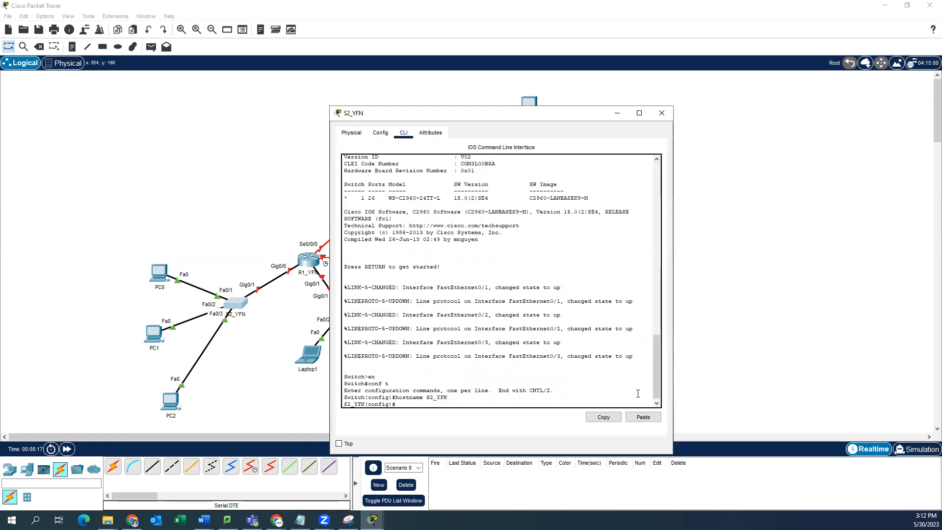
Step: Disable DNS lookup on S2_YFN with no ip domain-lookup
text(no ip domain-looky)
key(BackSpace)
key(BackSpace)
text(up)
key(Return)
Step: Give S2_YFN's VLAN 1 interface the address 192.168.2.2 with mask 255.255.255.0 and enable the interface
text(int vlan 1)
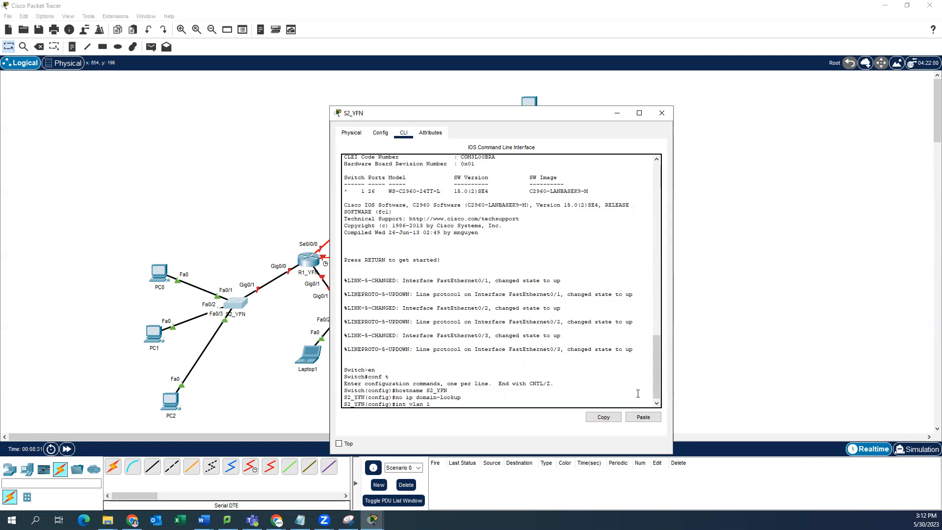
key(Return)
text(ip ad)
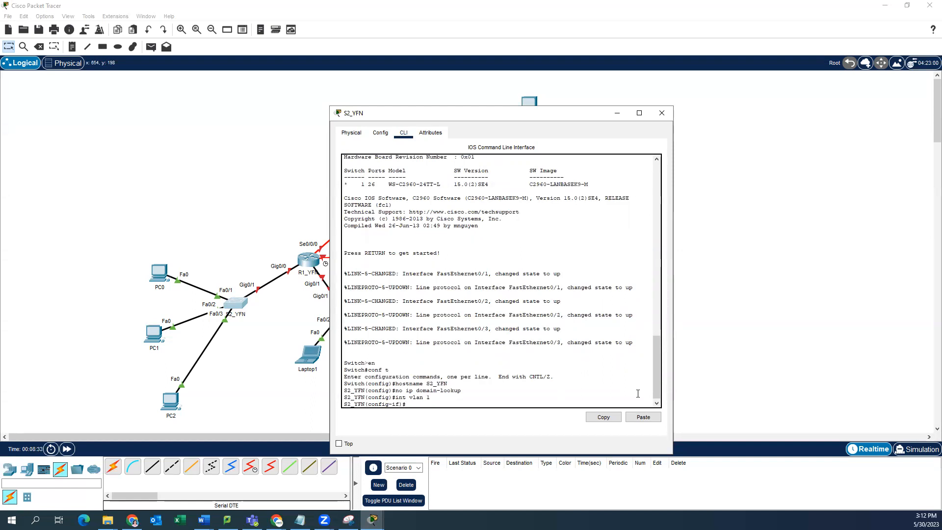
text(d 192.168.2.2 255.255.255.0)
key(Return)
text(no shut)
key(Return)
Step: Leave interface configuration and set S2_YFN's default gateway to 192.168.2.1
text(exit)
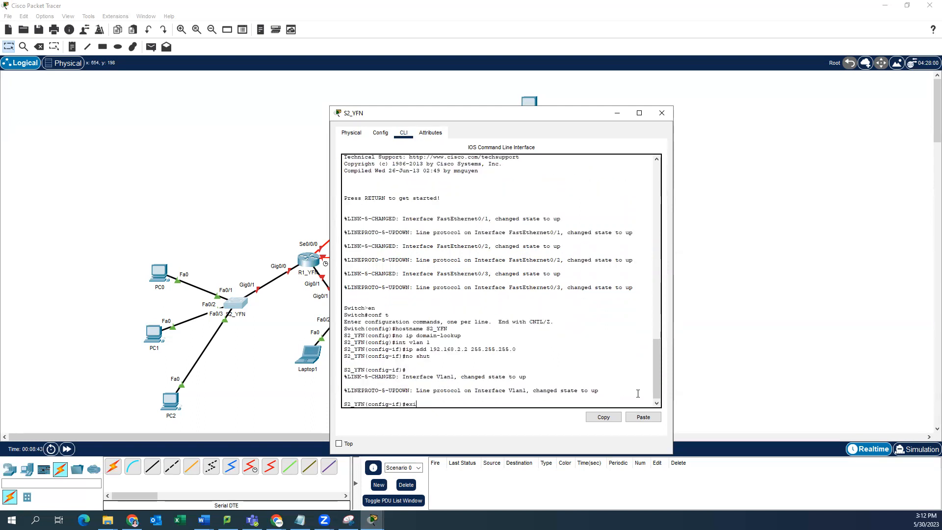
key(Return)
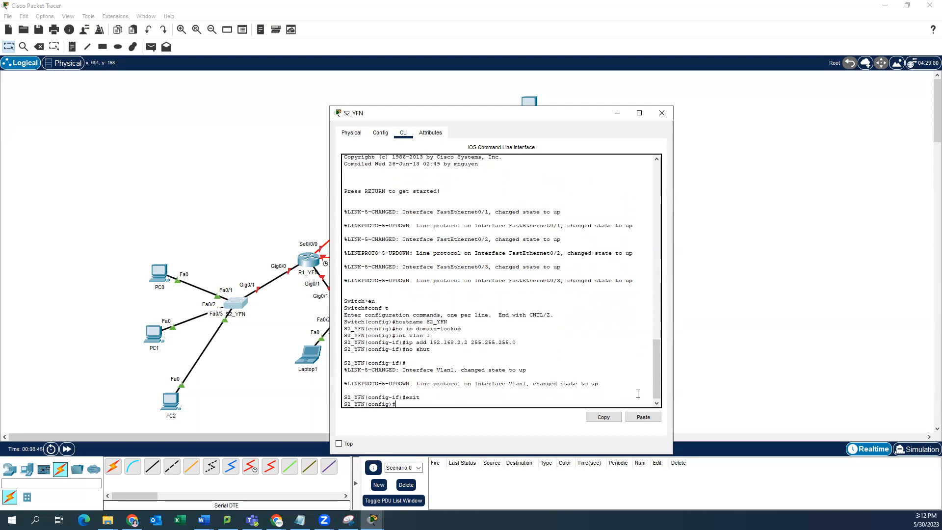
text(ip default-gateway 192.168.2.1)
key(Return)
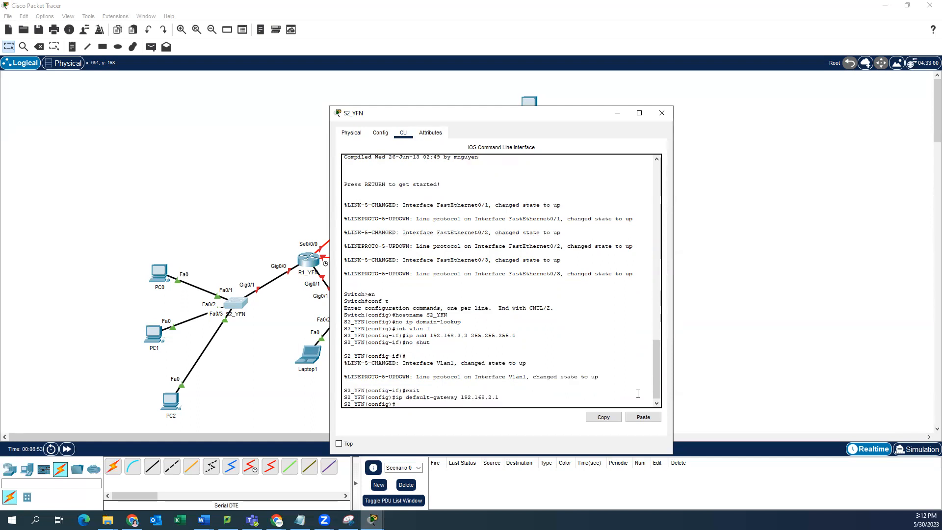
Step: Save S2_YFN's running-config to startup-config and close the switch's window
text(exit)
key(Return)
text(copy running-config s)
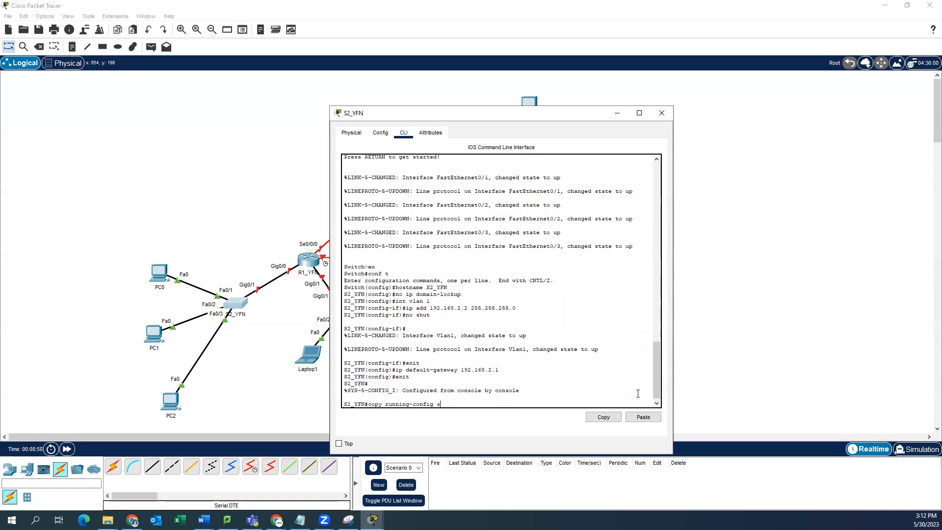
text(tartup-config)
key(Return)
key(Return)
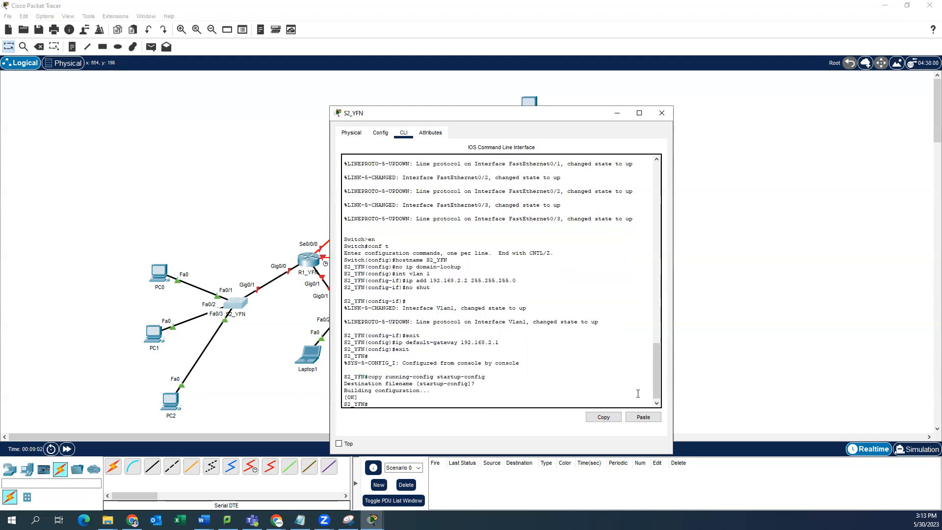
click(662, 113)
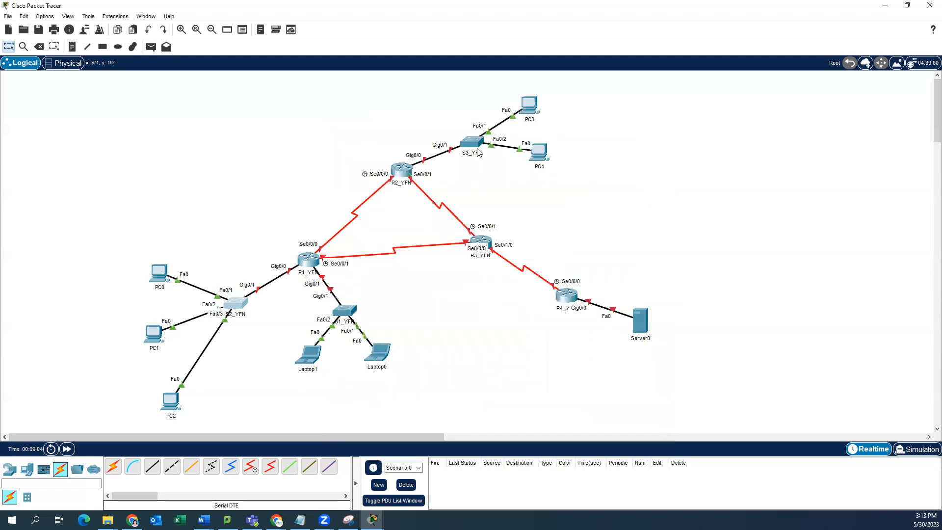
Step: In the command line of the switch serving PC3 and PC4, set the hostname to S3_YFN and disable DNS lookup with no ip domain-lookup
click(476, 148)
click(403, 132)
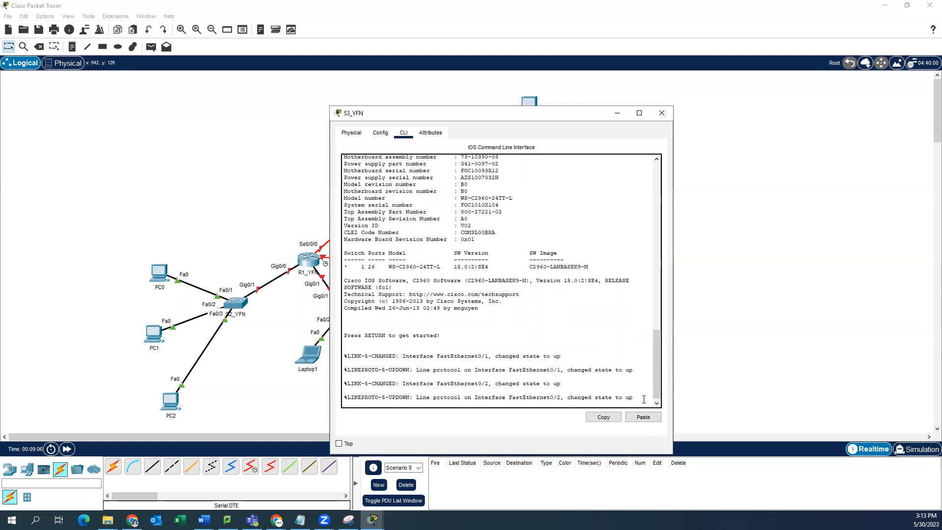
key(Return)
text(en)
key(Return)
text(co)
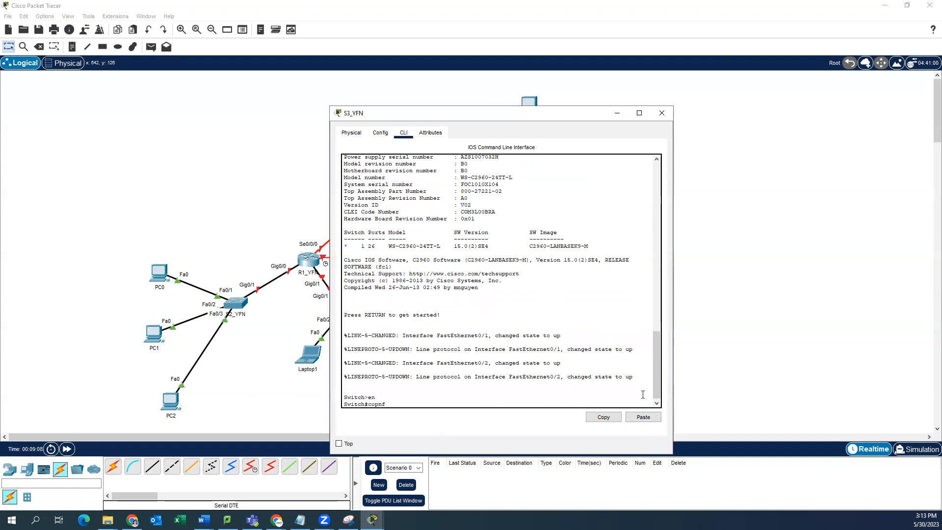
text(nf t)
key(Return)
text(hos)
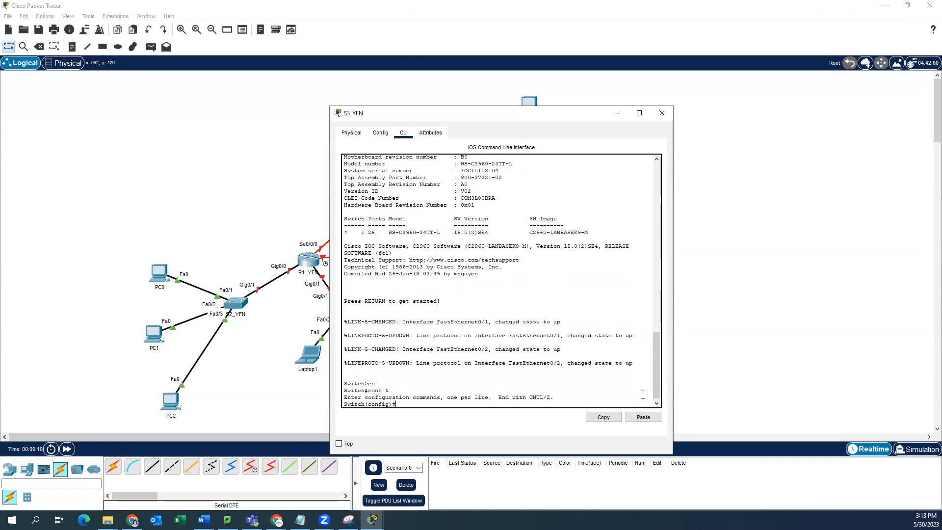
text(tnmme S3_YFN)
key(Return)
text(no ip domain-look)
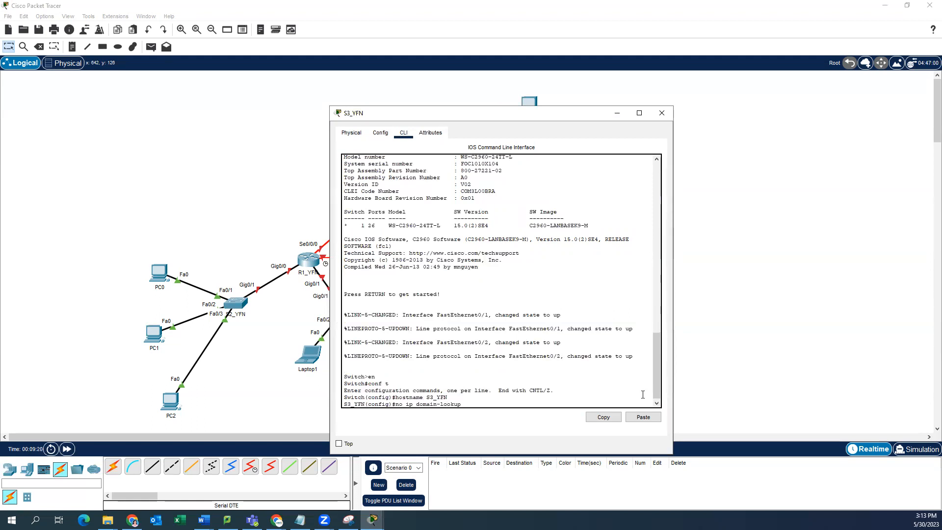
text(up)
key(Return)
Step: Give S3_YFN's VLAN 1 interface the address 192.168.3.2 with mask 255.255.255.0 and enable the interface
text(int vlan 1)
key(Return)
text(ip add)
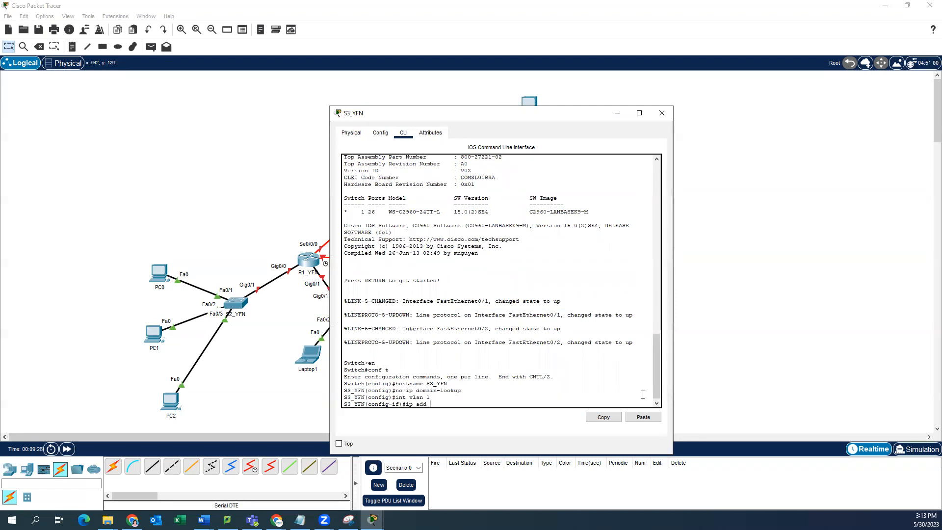
text( 192.168.3.2 255.255.255.0)
key(Return)
text(nfig-if)#no shut)
key(Return)
key(Return)
Step: Set S3_YFN's default gateway to 192.168.3.1 and return to privileged mode
text(exit)
key(Return)
text(ip def)
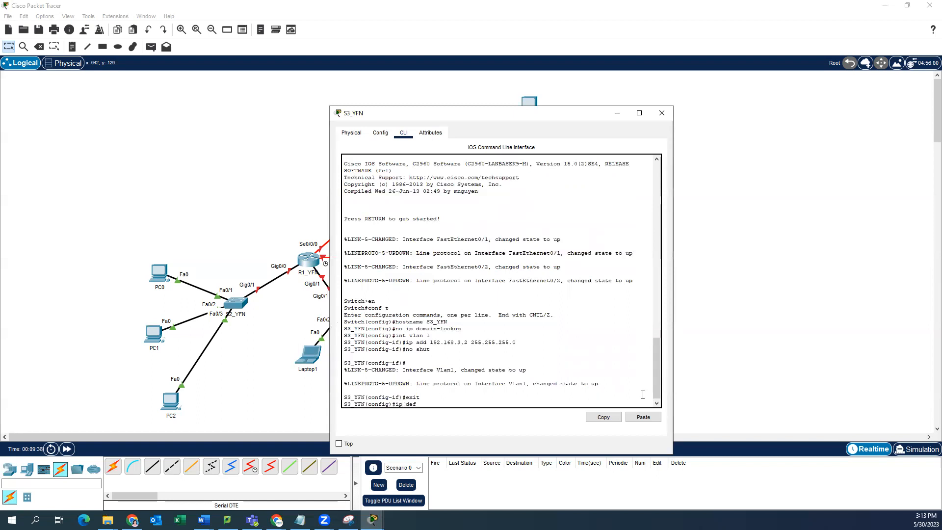
text(ault-gateway)
key(BackSpace)
key(BackSpace)
text(192.168.3.1)
key(Return)
text(exit)
key(Return)
text(exui)
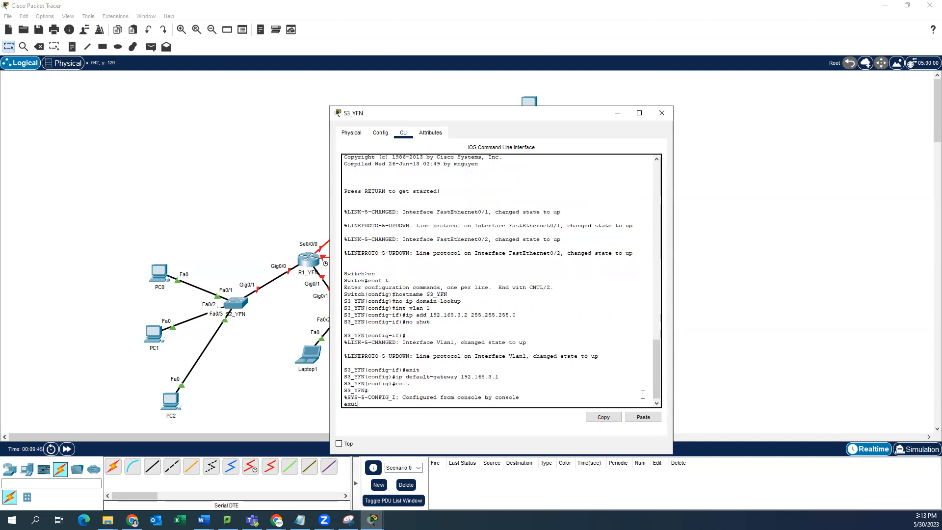
text(t)
key(Return)
key(Return)
text(co)
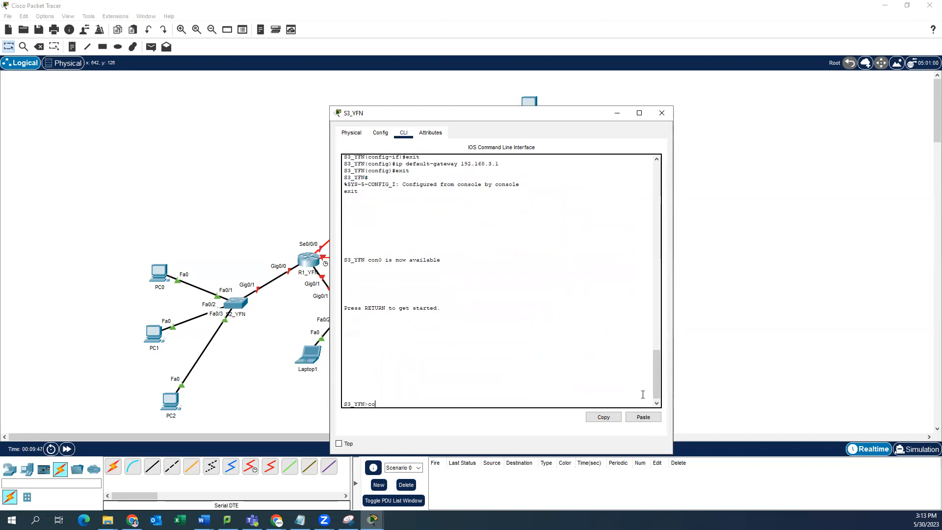
key(BackSpace)
text(en)
key(Return)
Step: Save S3_YFN's running-config to startup-config and close the switch's window
key(BackSpace)
text(ci)
key(BackSpace)
text(opy ri)
key(BackSpace)
key(BackSpace)
text(inning)
text(-config)
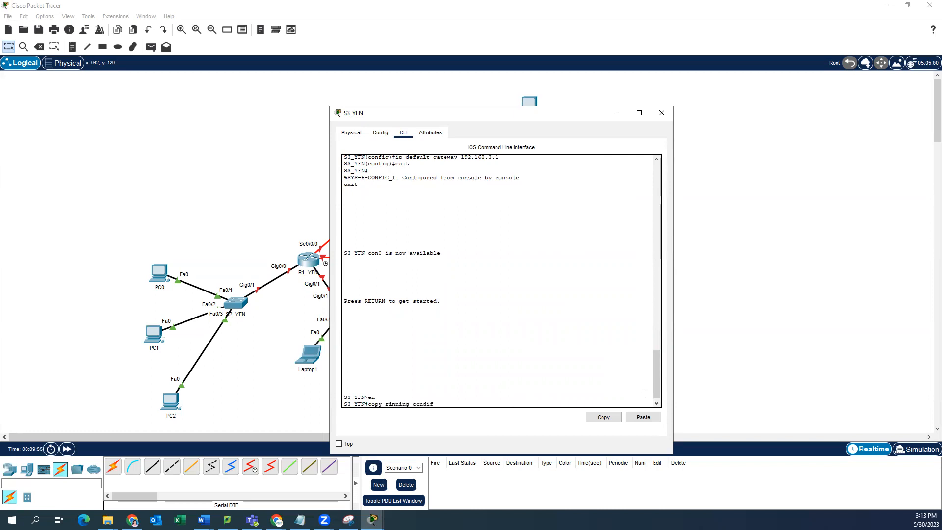
text( start)
key(BackSpace)
key(BackSpace)
key(BackSpace)
key(BackSpace)
key(BackSpace)
key(BackSpace)
key(BackSpace)
key(BackSpace)
key(BackSpace)
key(BackSpace)
key(BackSpace)
key(BackSpace)
key(BackSpace)
key(BackSpace)
key(BackSpace)
key(BackSpace)
key(BackSpace)
key(BackSpace)
text(unning-config syta)
key(BackSpace)
key(BackSpace)
key(BackSpace)
text(tartup-config)
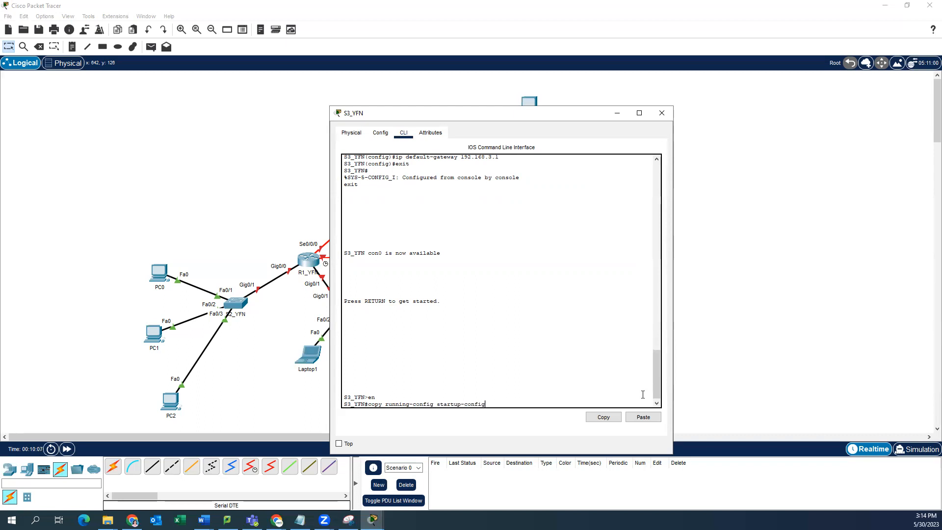
key(Return)
key(Return)
click(662, 112)
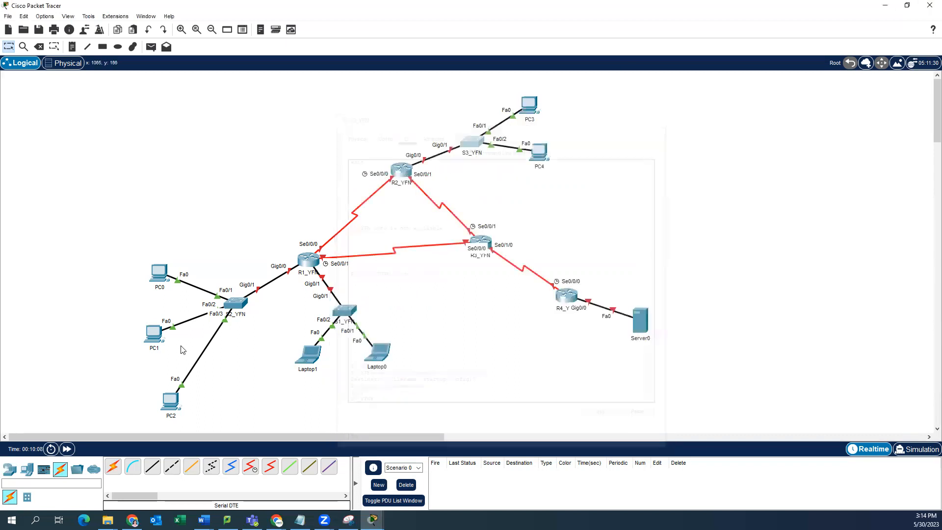
Step: Open the command line of router R1_YFN and answer no to the initial configuration dialog
click(309, 260)
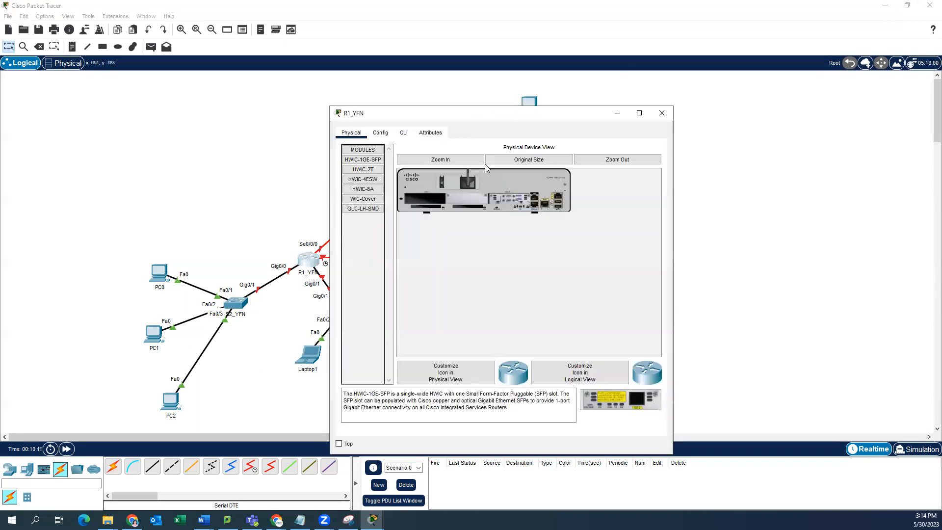
click(638, 73)
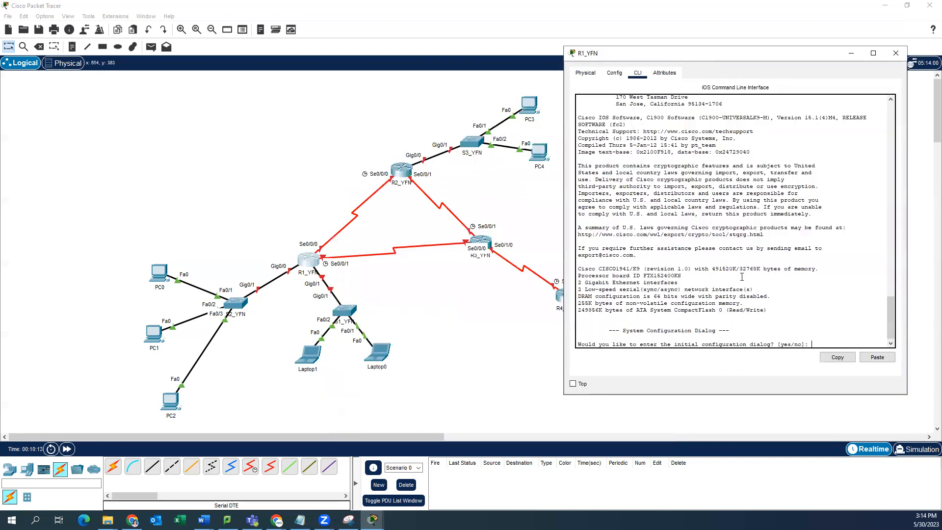
click(835, 330)
text(no)
key(Return)
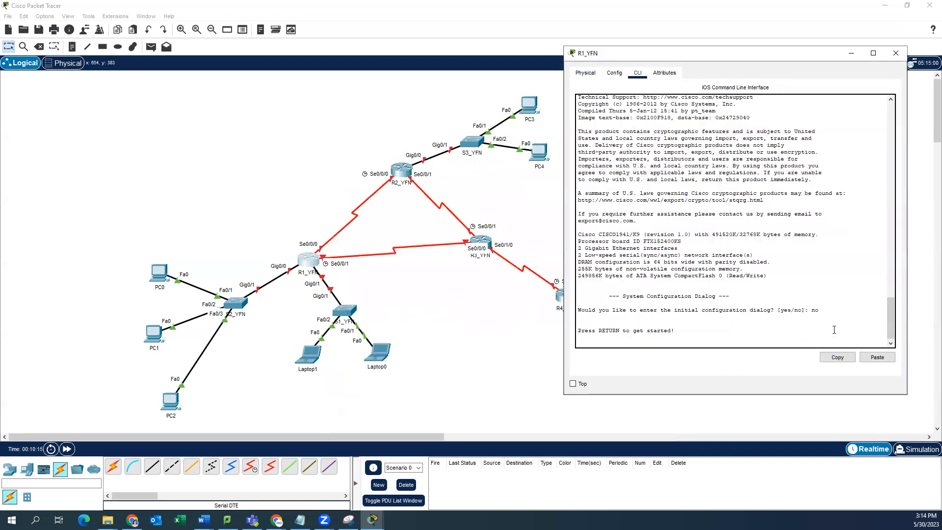
Step: Enter privileged mode on R1_YFN and start global configuration from the terminal
key(Return)
text(wn)
text(er>e)
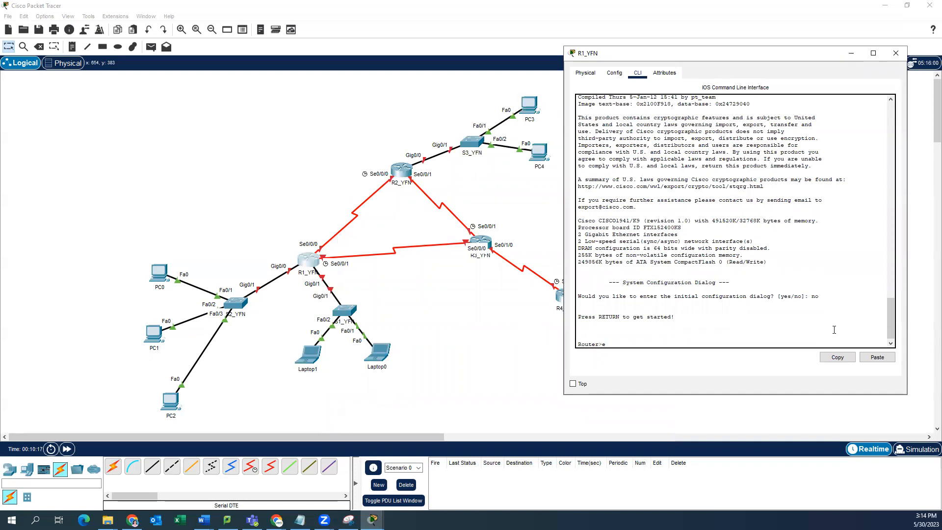
key(Return)
text(conf)
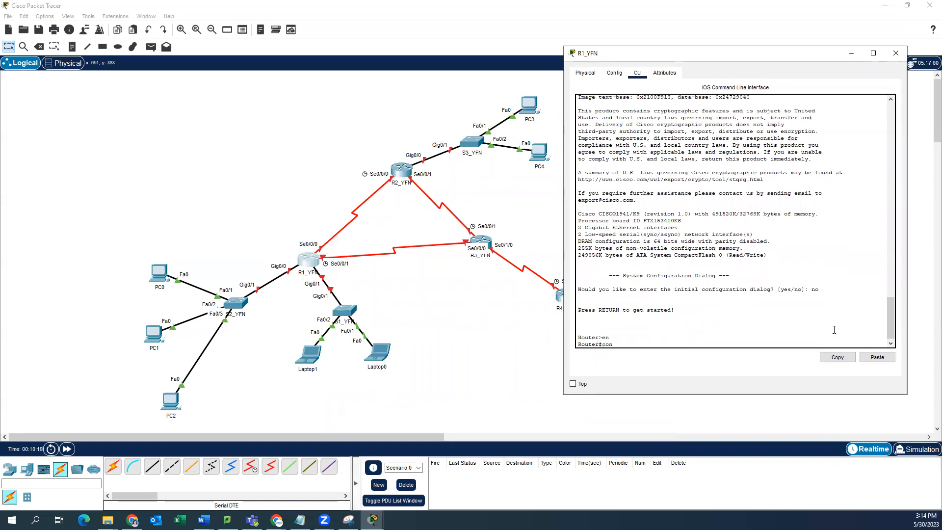
key(Return)
text(t)
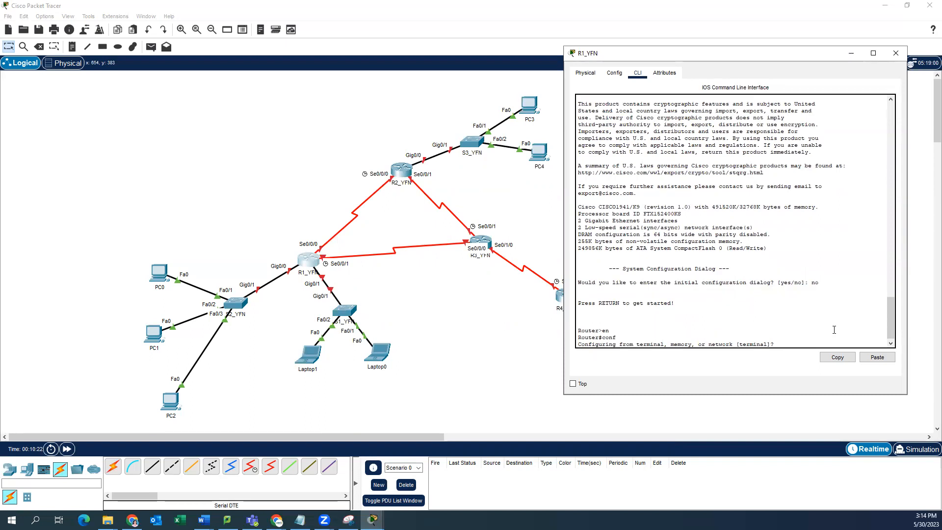
key(Return)
Step: Set the router's hostname to R1_YFN and disable DNS lookup with no ip domain-lookup
text(hostname ER)
key(BackSpace)
key(BackSpace)
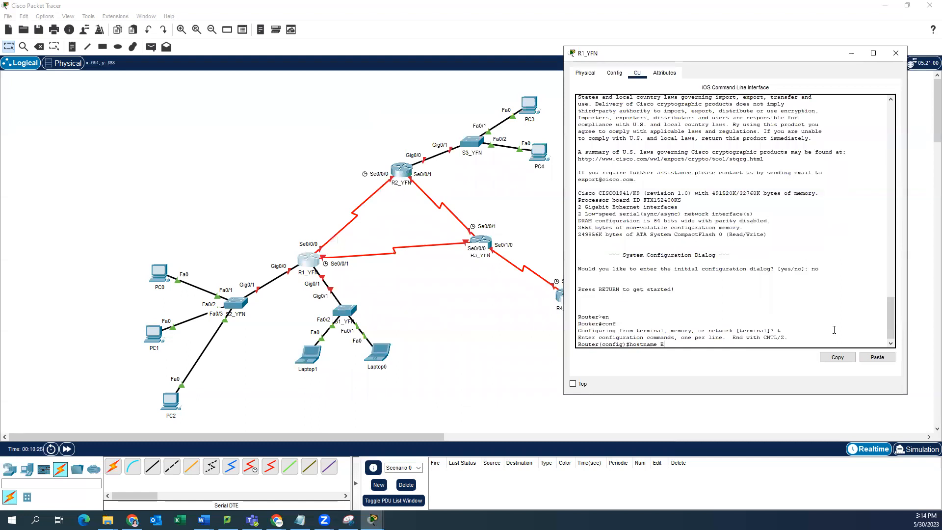
text(R1_YF)
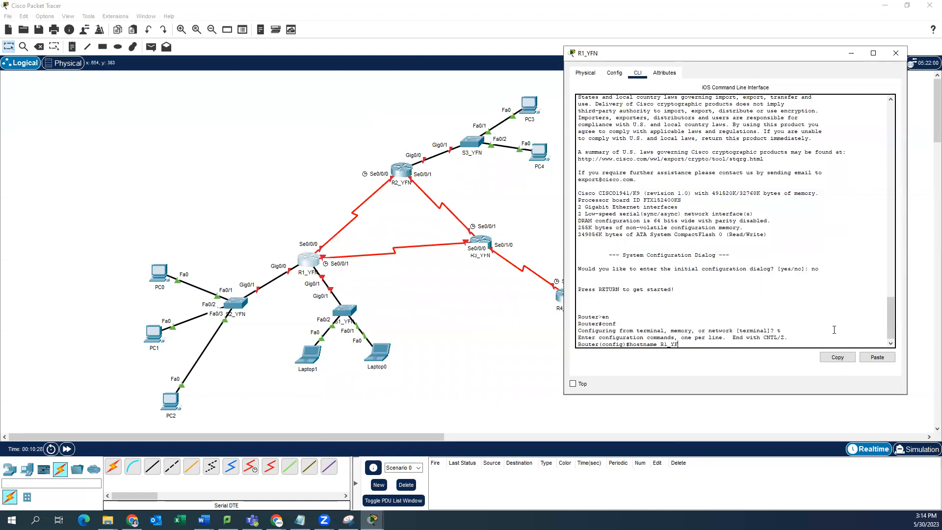
text(N)
key(Return)
text(nfig)#n)
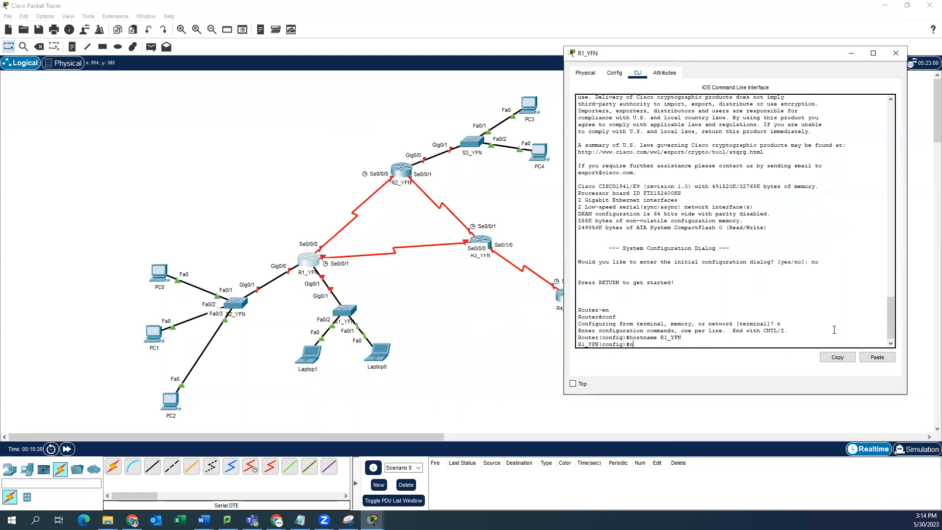
text(o ip domain-lookup)
key(Return)
Step: Give R1_YFN's g0/0 interface the address 192.168.2.1 with mask 255.255.255.0, enable it and leave interface mode
text(ig)#int)
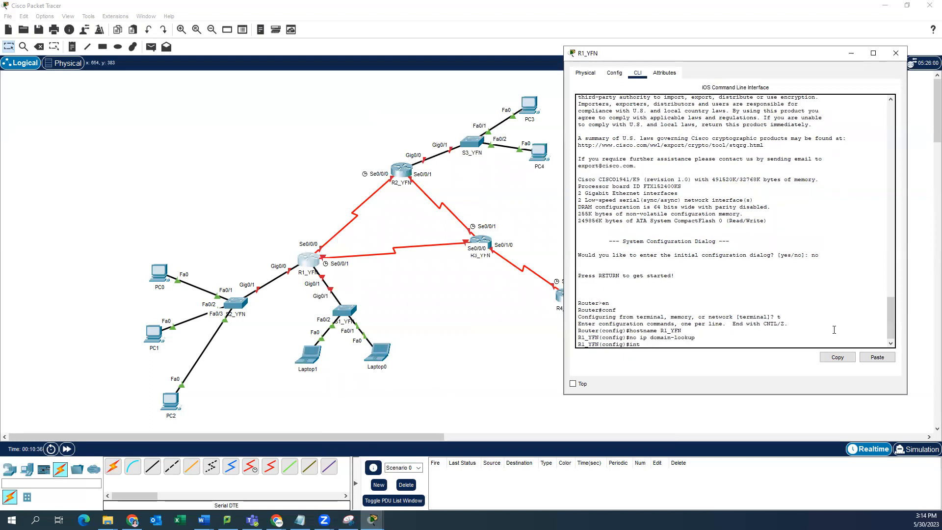
text( g0/0)
key(Return)
text(ip add)
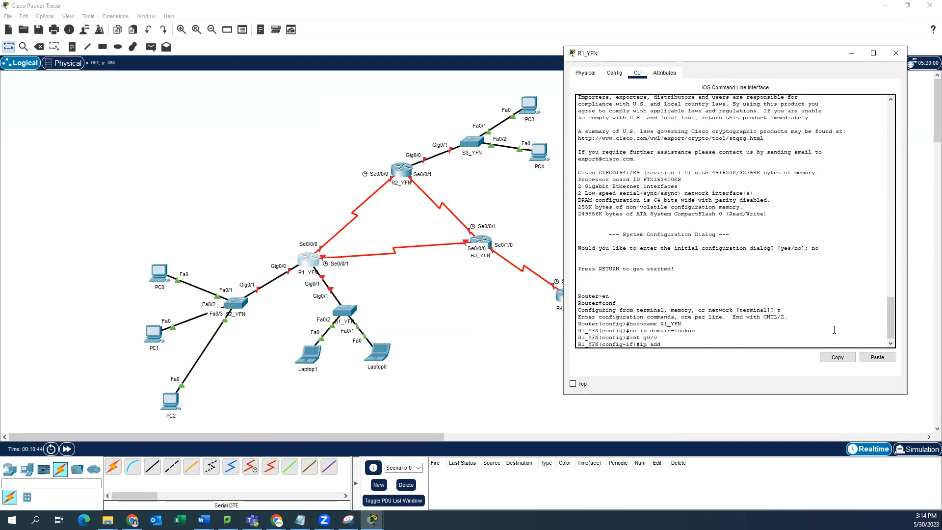
text(192.168.2.1 255.255.255.0)
key(Return)
text(no shut)
key(Return)
text(exit)
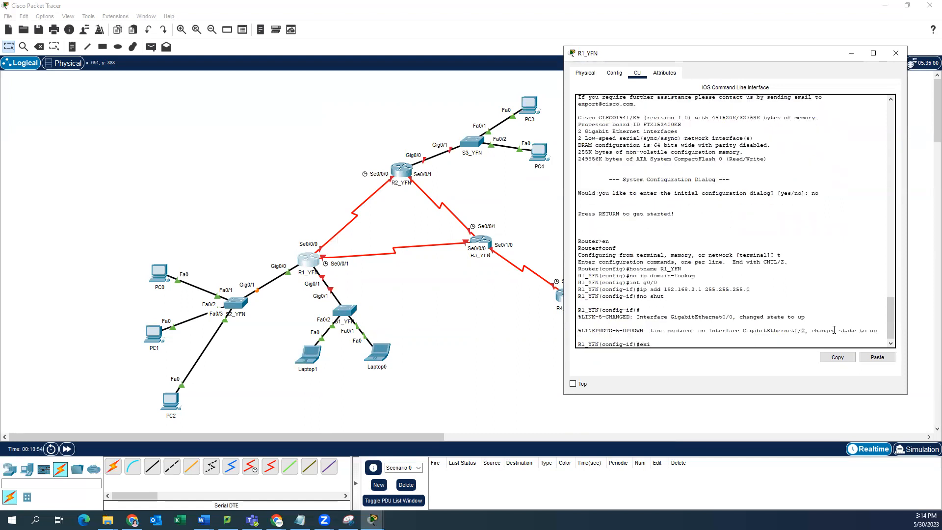
key(Return)
Step: Give R1_YFN's g0/1 interface the address 192.168.1.1 with mask 255.255.255.0, enable it and leave interface mode
text(int g0/)
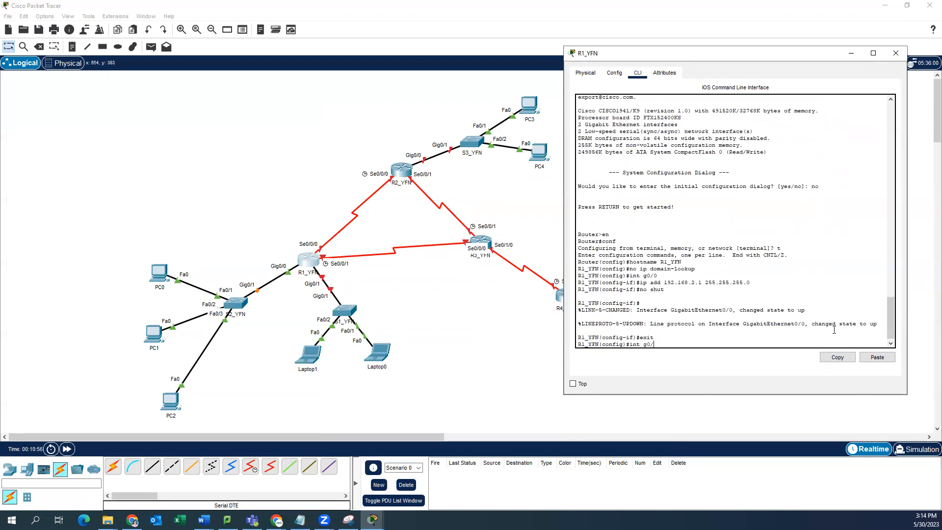
text(1)
key(Return)
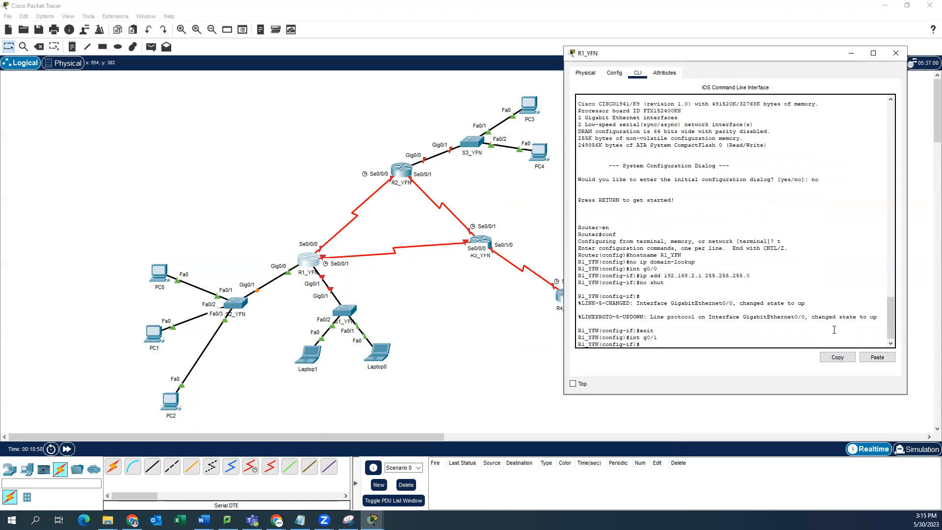
text(ip add)
text(192.168.1.1 255.255.255.0)
key(Return)
text(no shut)
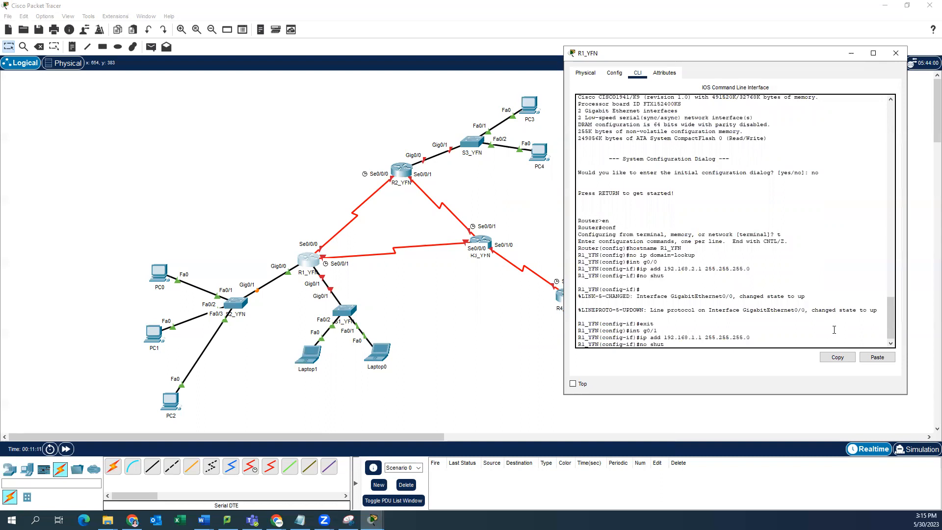
key(Return)
text(exit)
key(Return)
Step: Give R1_YFN's s0/0/0 interface the address 172.16.0.1 with mask 255.255.255.252, enable it and leave interface mode
text(int)
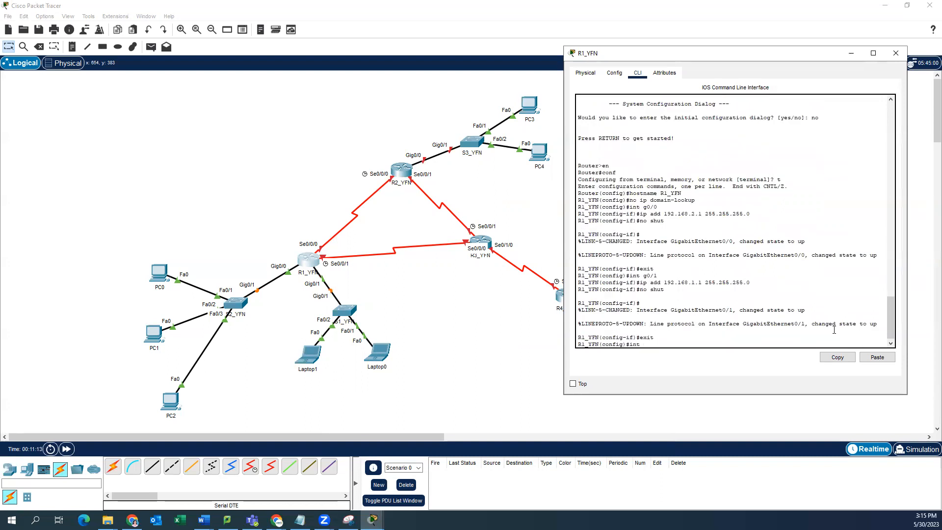
text( s0/0/0)
key(Return)
text(ip add)
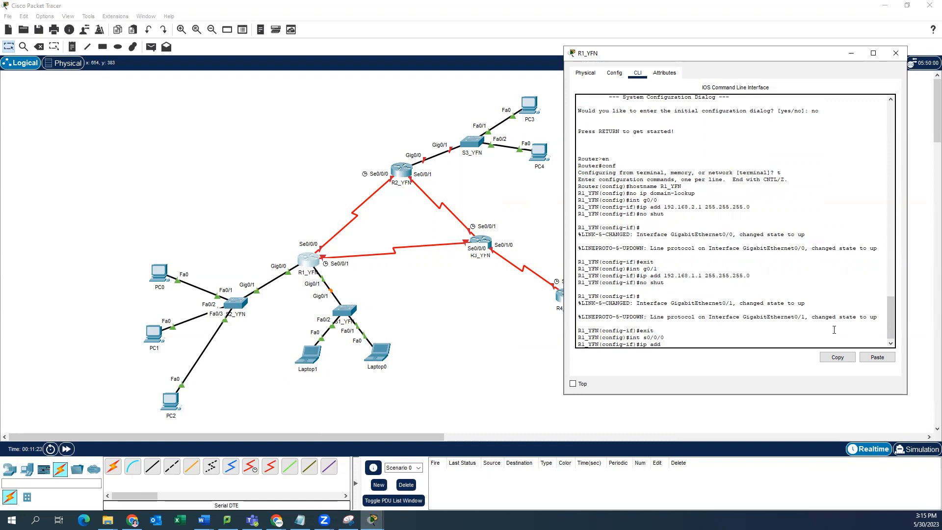
text(172.16.0.1 255.255.255.252)
key(Return)
text(no shut)
key(Return)
text(exit)
key(Return)
Step: Give R1_YFN's s0/0/1 interface the address 172.16.10.1 with mask 255.255.255.252, enable it and leave interface mode
text(int s)
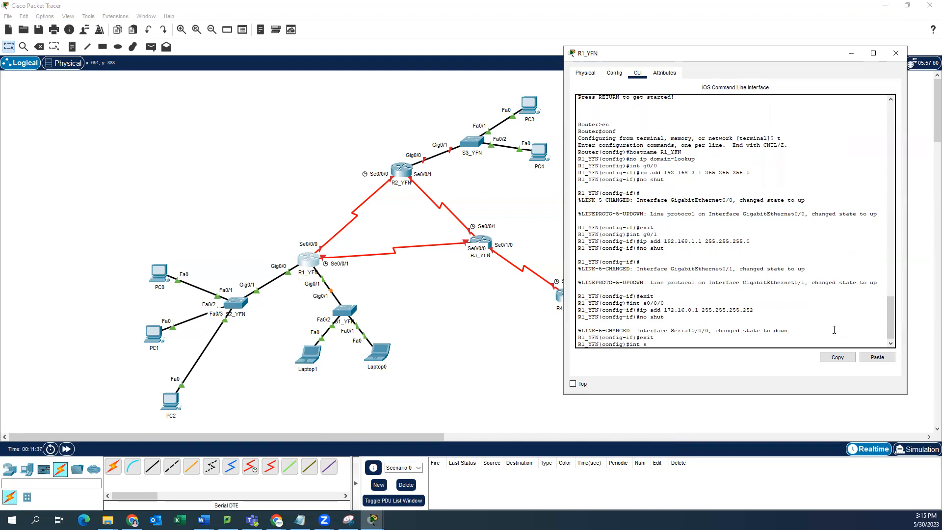
text(0/0/1)
key(Return)
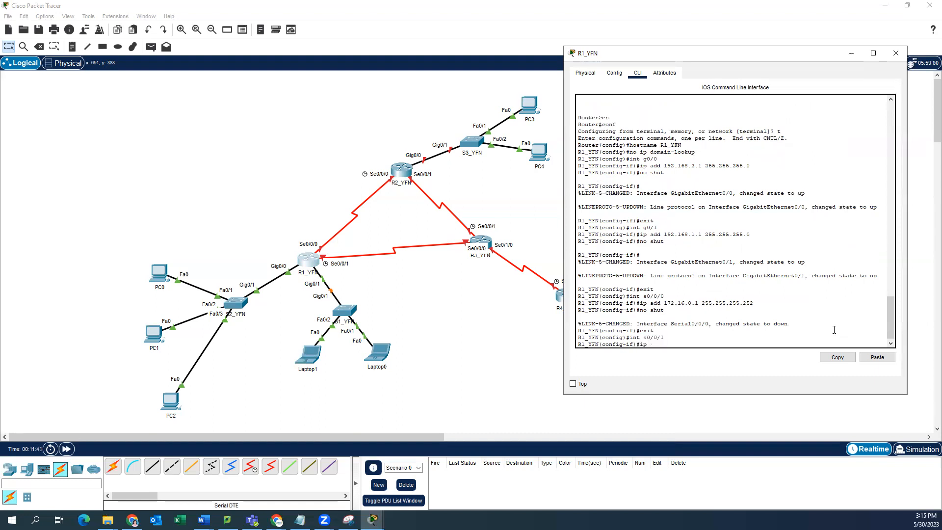
text(ip add 172.16.10.1 255.255.255.252)
key(Return)
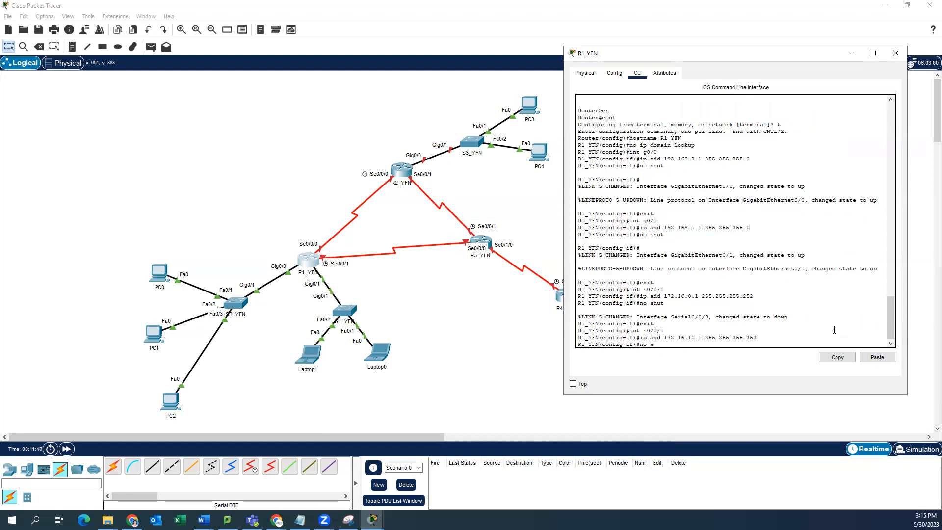
text(no shut)
key(Return)
key(Return)
text(exit)
key(Return)
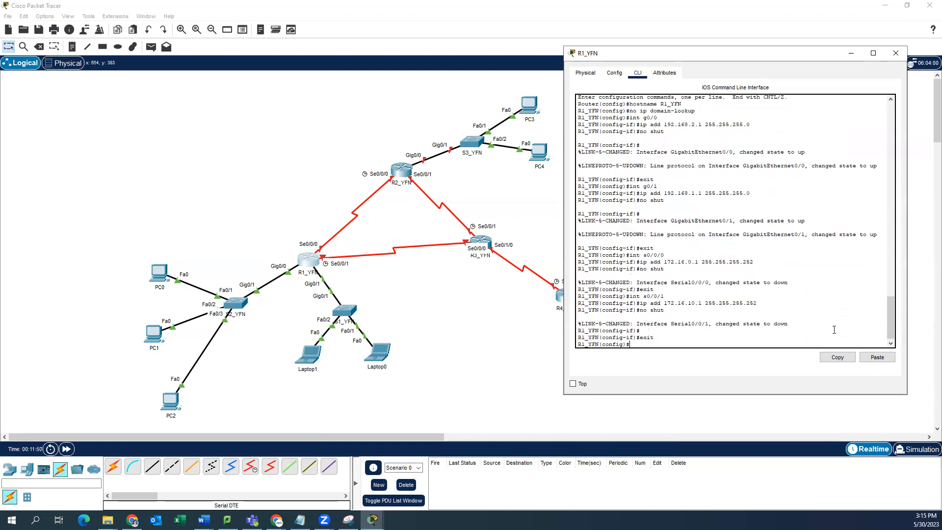
Step: Return R1_YFN to privileged mode and save its running-config to startup-config
text(exit)
key(BackSpace)
key(BackSpace)
key(BackSpace)
key(BackSpace)
text(exit)
key(Return)
text(copy runnin)
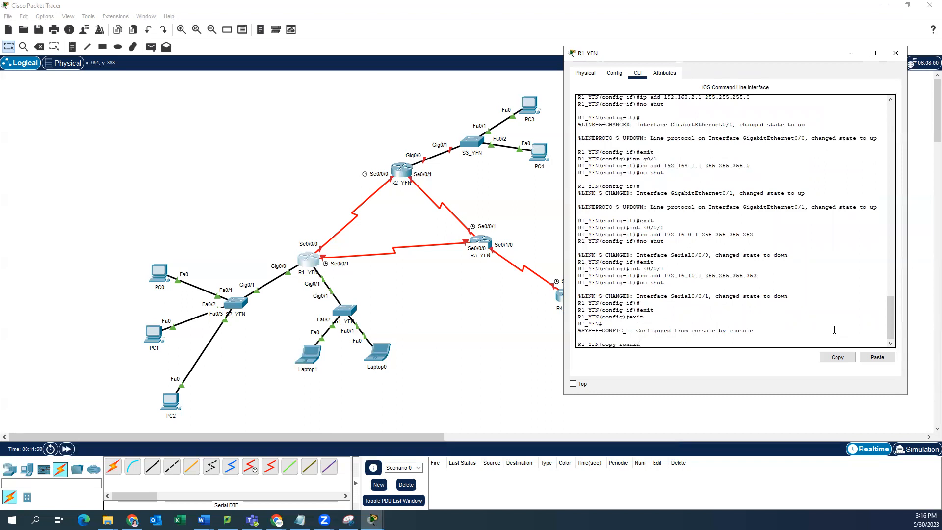
text(g-config startup-config)
key(Return)
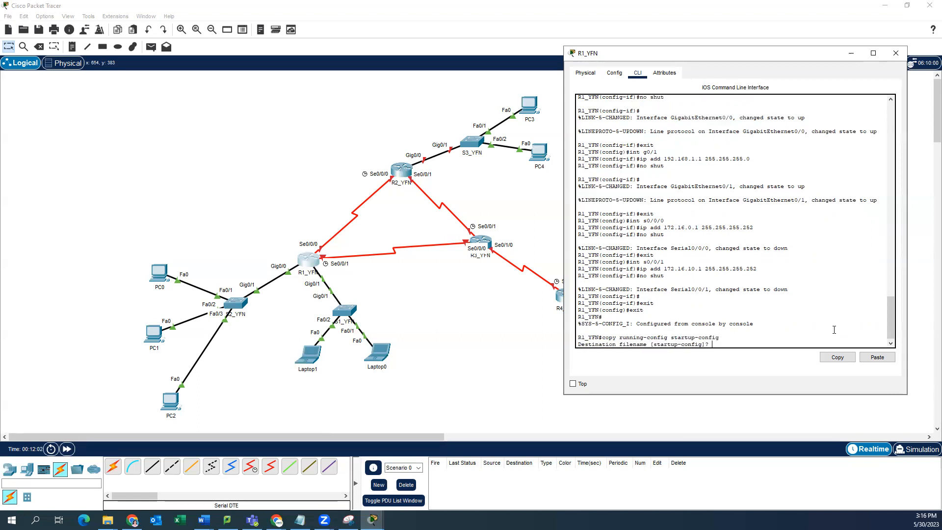
key(Return)
Step: Open the command line of router R2_YFN and enter global configuration mode
click(401, 169)
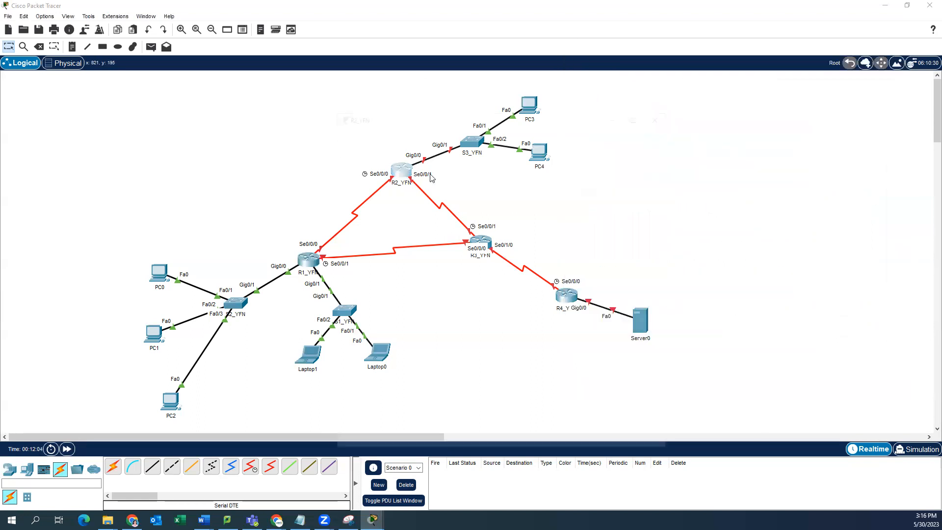
click(380, 133)
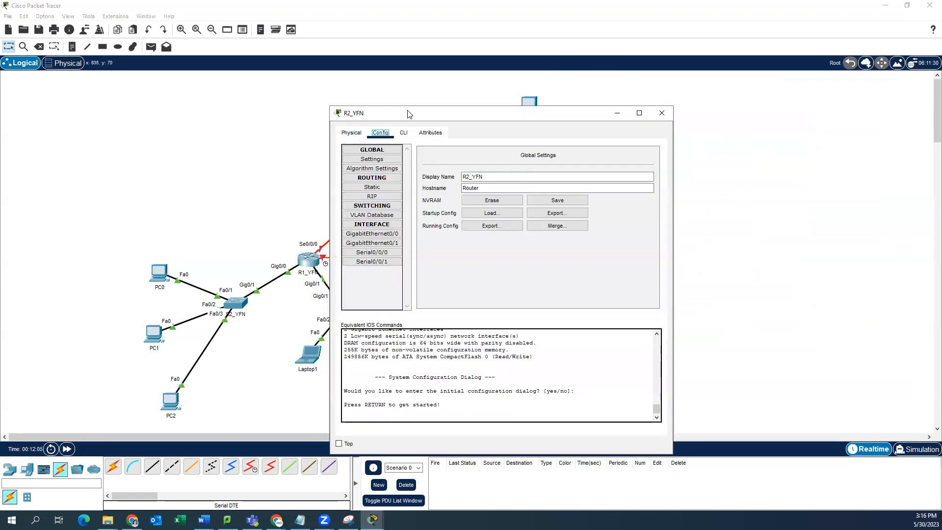
drag(410, 113, 229, 97)
click(215, 82)
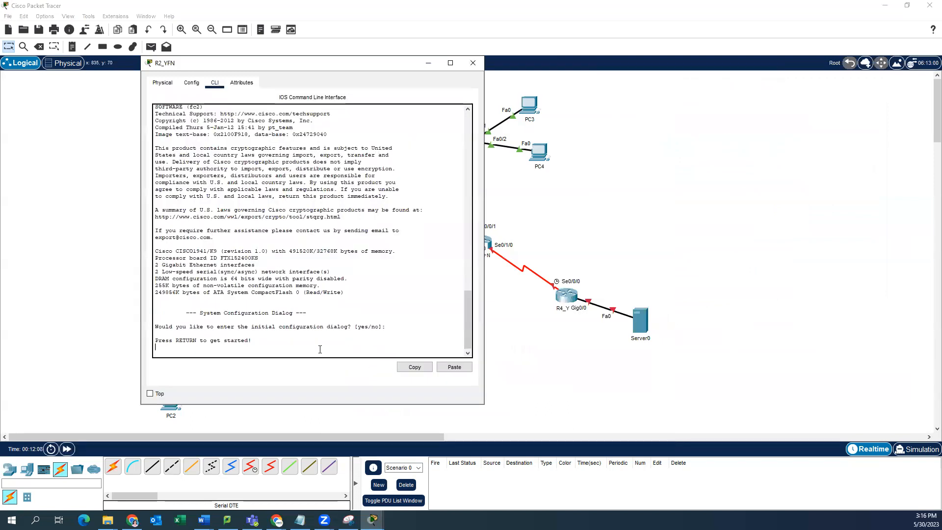
key(Return)
text(en)
key(Return)
text(conf t)
key(Return)
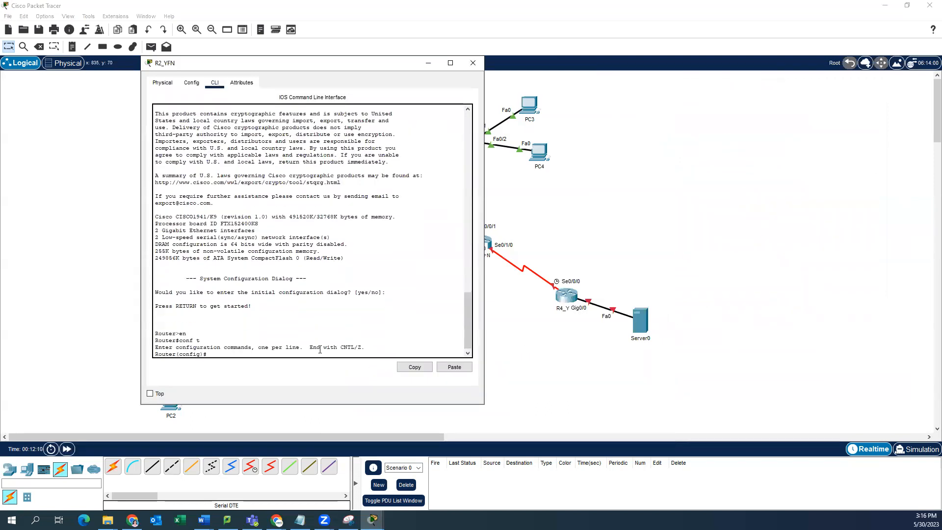
Step: Set the router's hostname to R2_YFN and disable DNS lookup with no ip domain-lookup, moving its window clear of the topology
text(R)
drag(289, 63, 714, 51)
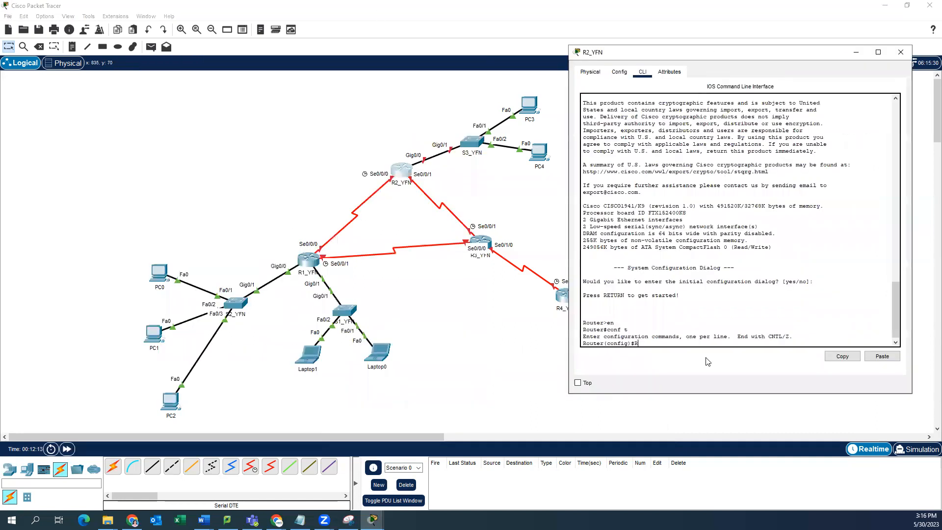
text(hostname R2_YG)
key(BackSpace)
text(FN)
key(Return)
text(no ip domain-lookup)
key(Return)
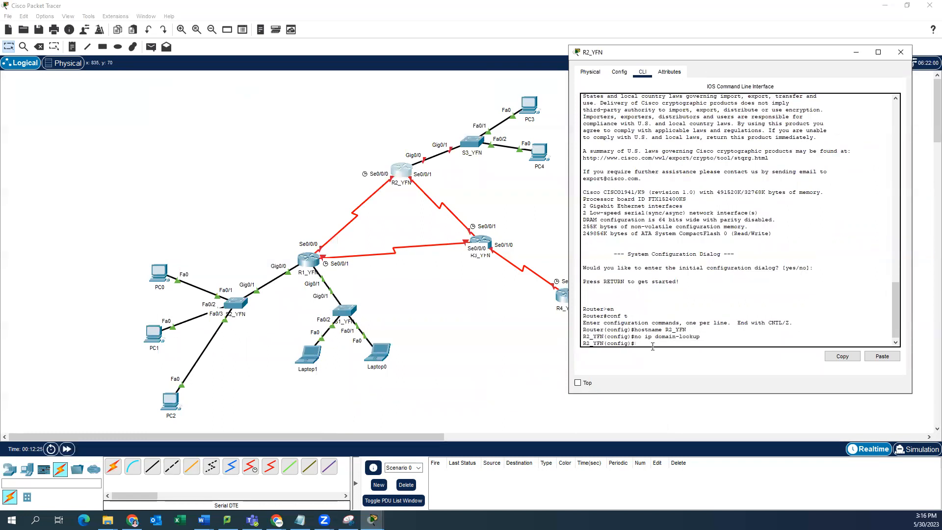
Step: Give R2_YFN's g0/0 interface the address 192.168.3.1 with mask 255.255.255.0 and enable the interface
text(int g0/0)
key(Return)
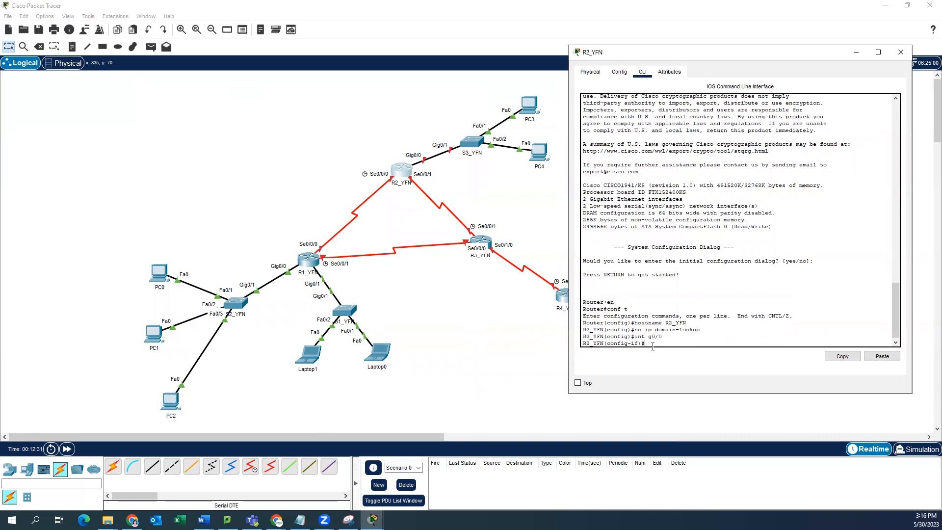
text(ip add 192.168.3.1 255.255.255.0)
key(Return)
text(no shut)
key(Return)
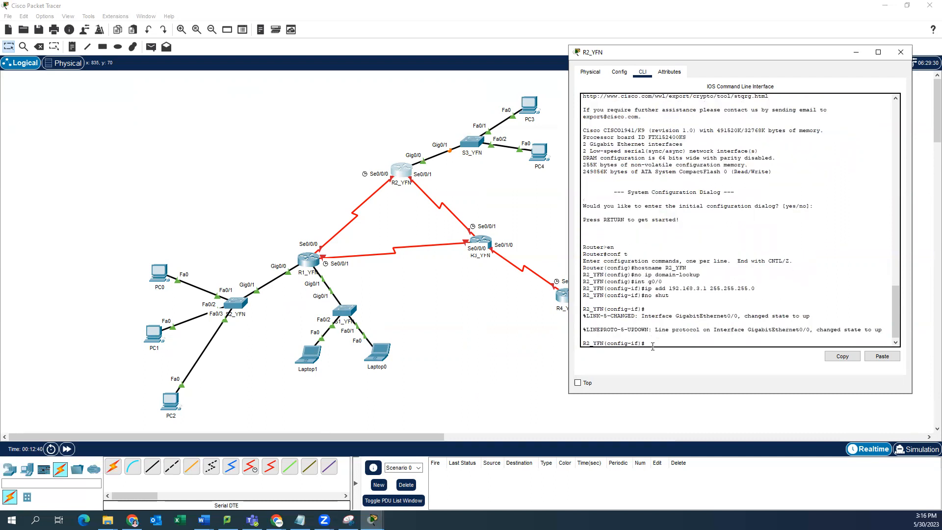
Step: Give R2_YFN's s0/0/0 interface the address 172.16.0.2 with mask 255.255.255.252, enable it and leave interface mode
text(int s0/0/0)
key(Return)
text(ip a)
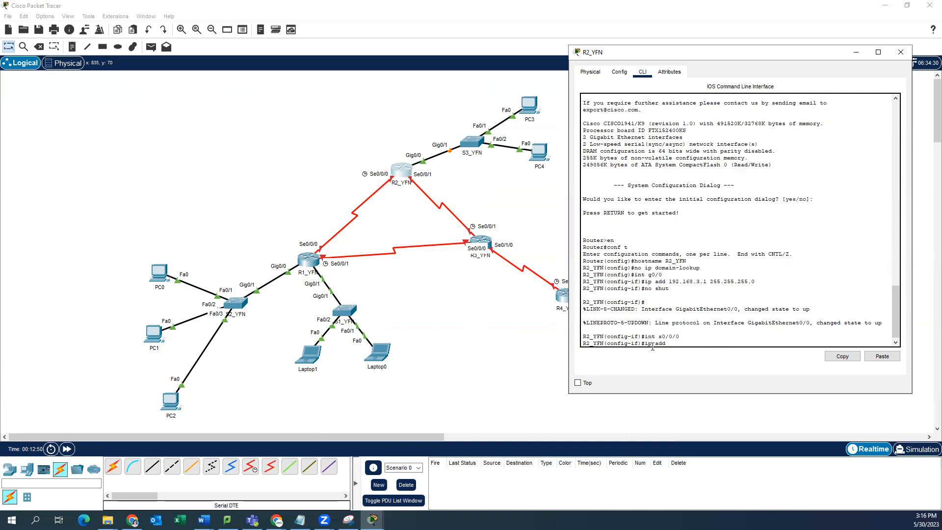
text(dd 172.16.0.2 255.255.255.0)
key(BackSpace)
text(252)
key(Return)
text(no shut)
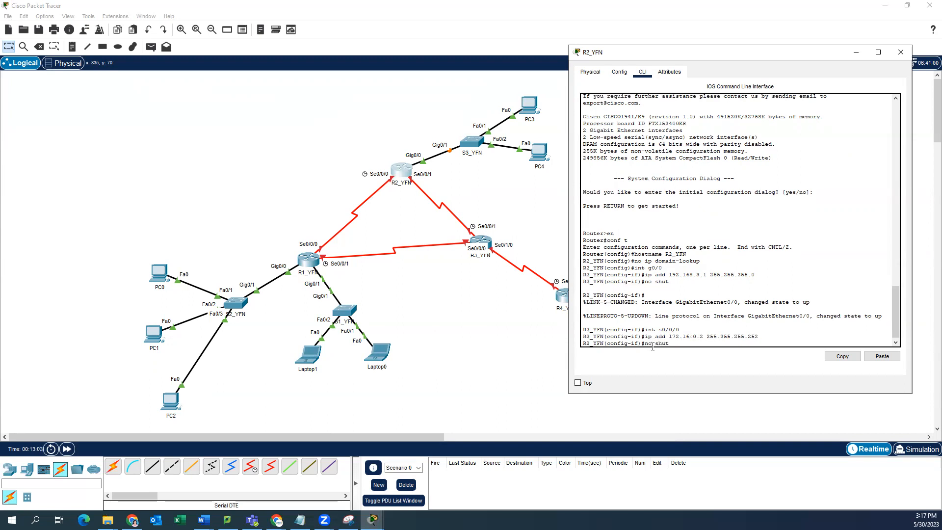
key(Return)
text(exit)
key(Return)
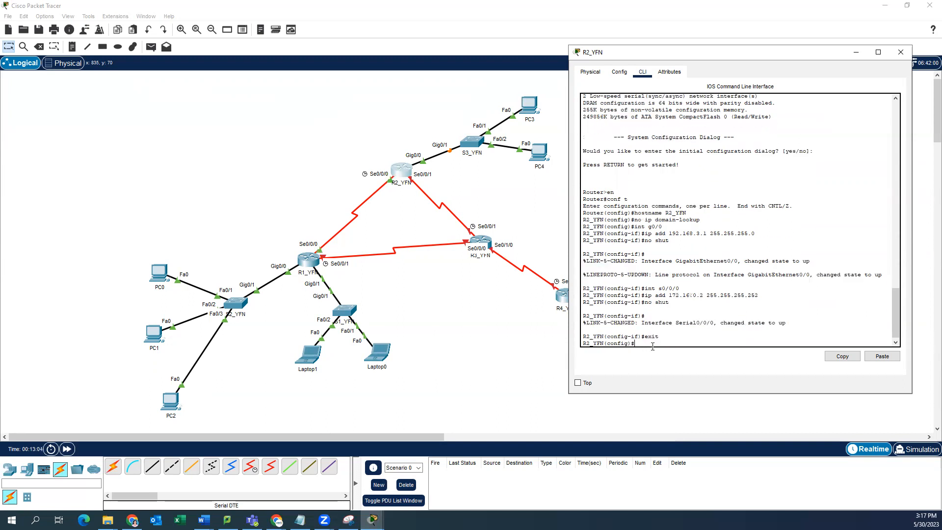
Step: Give R2_YFN's s0/0/1 interface the address 172.16.20.2 with mask 255.255.255.252, enable it and leave interface mode
text(int)
text( s)
text(0/)
text(0/)
text(1)
key(Return)
text(ip add)
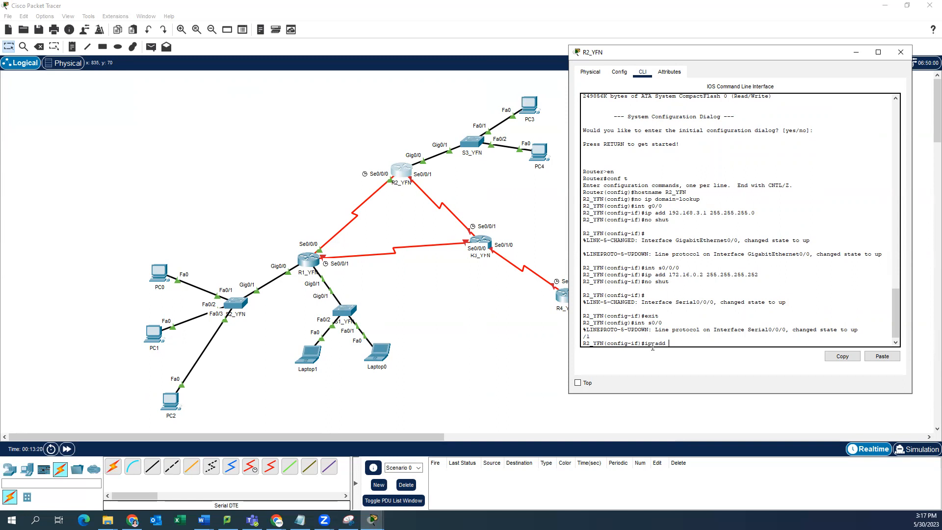
text(172.16.20.2 255.255.255.252)
key(Return)
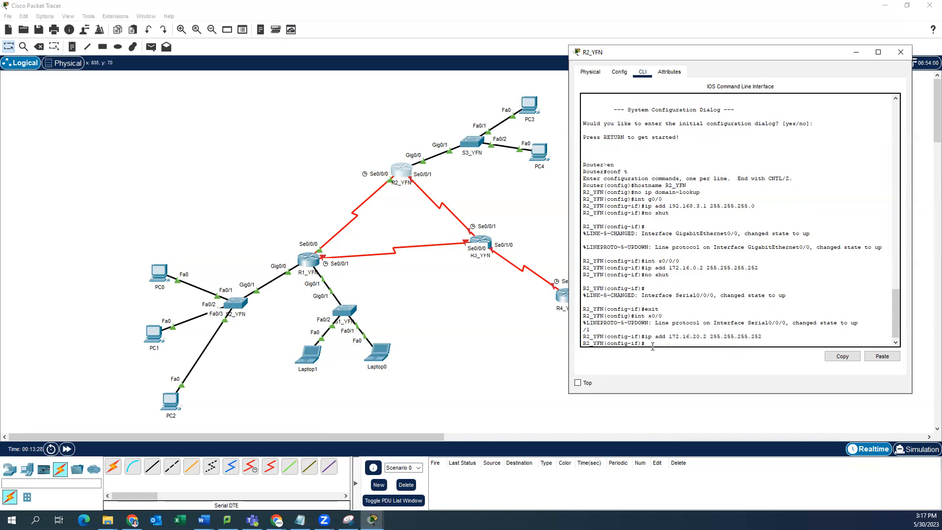
text(np shut)
key(Return)
text(exit)
key(Return)
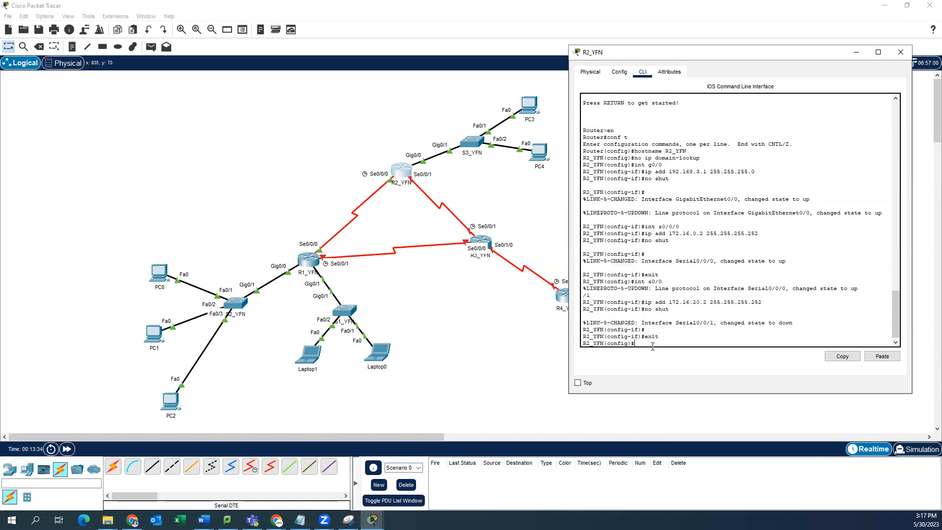
Step: Leave configuration mode on R2_YFN, save the running configuration to startup-config and close the router's window
text(exit)
key(Return)
text(copy running-config startup-config)
key(Return)
key(Return)
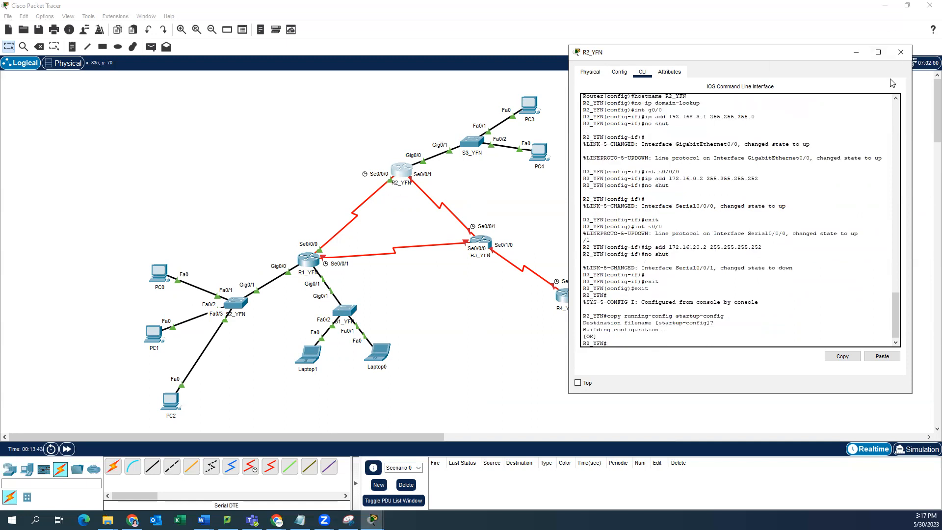
click(900, 52)
Step: Open router R3_YFN's command line clear of the topology, decline the initial configuration dialog and enter global configuration mode
click(480, 242)
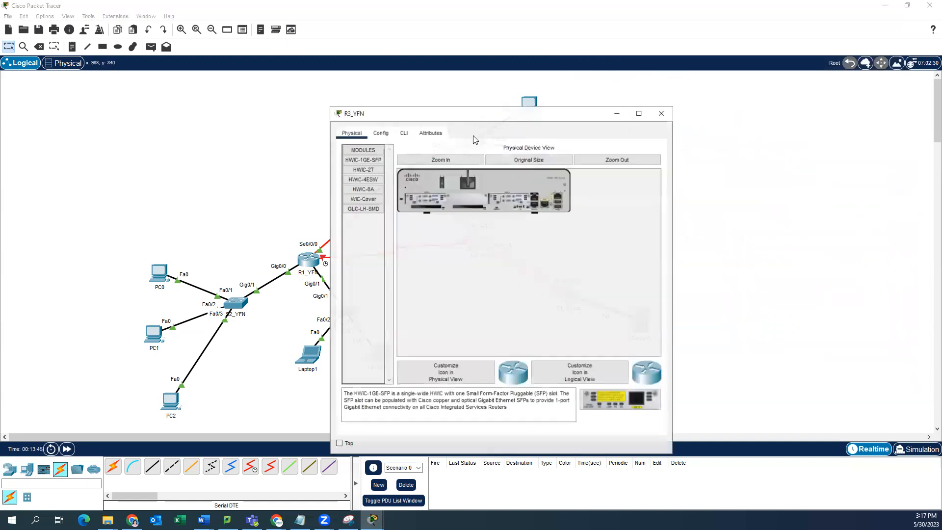
drag(484, 117, 699, 39)
click(619, 54)
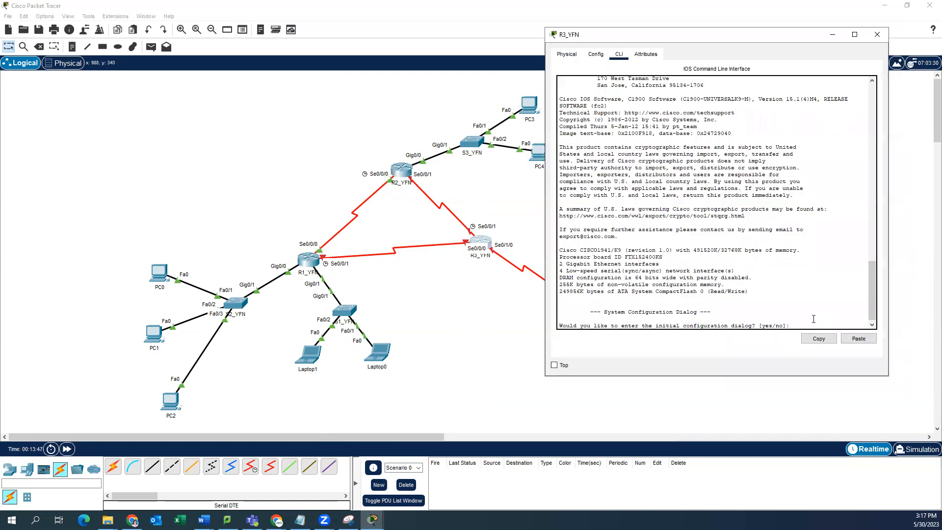
text(no)
key(Return)
key(Return)
text(en)
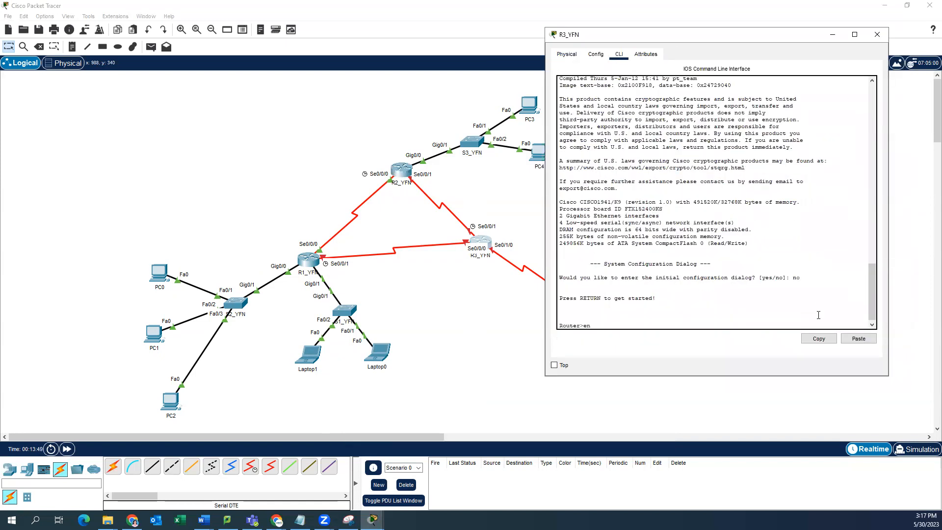
key(Return)
text(conf t)
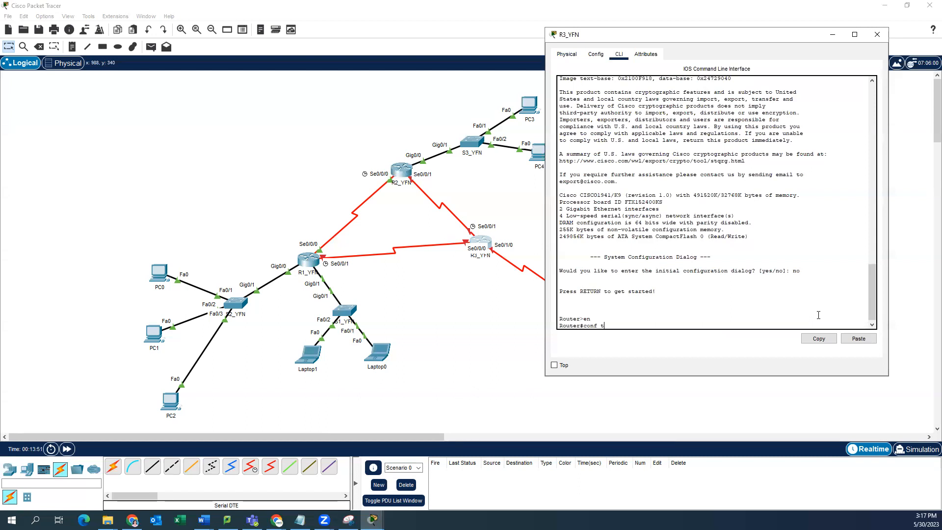
key(Return)
Step: Set the router's hostname to R3_YFN and disable DNS lookup with no ip domain-lookup
text(hostname )
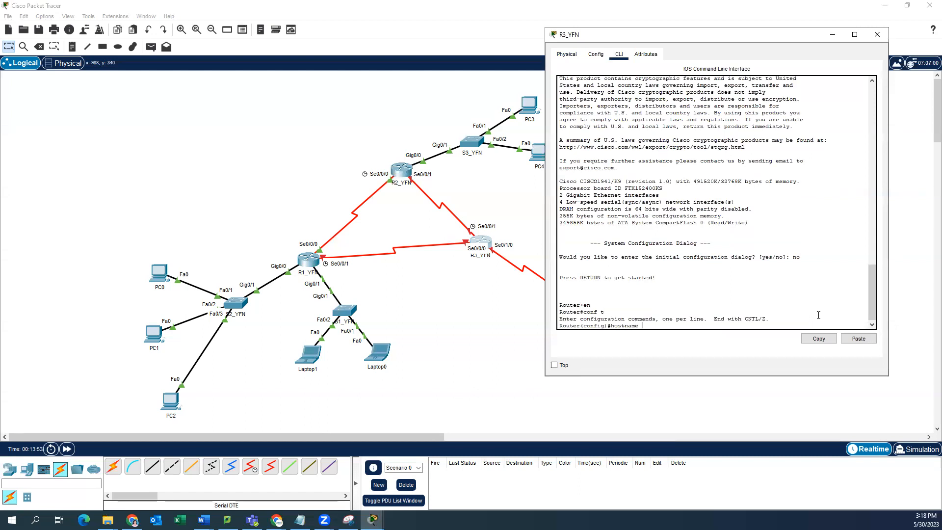
text(R3_Y)
text(FN)
key(Return)
text(no ip dom)
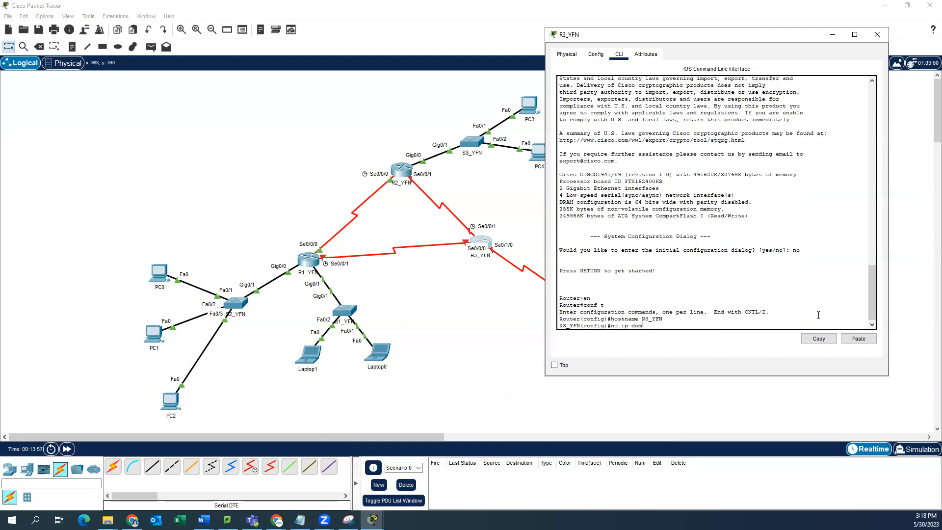
text(ain-lookup)
key(Return)
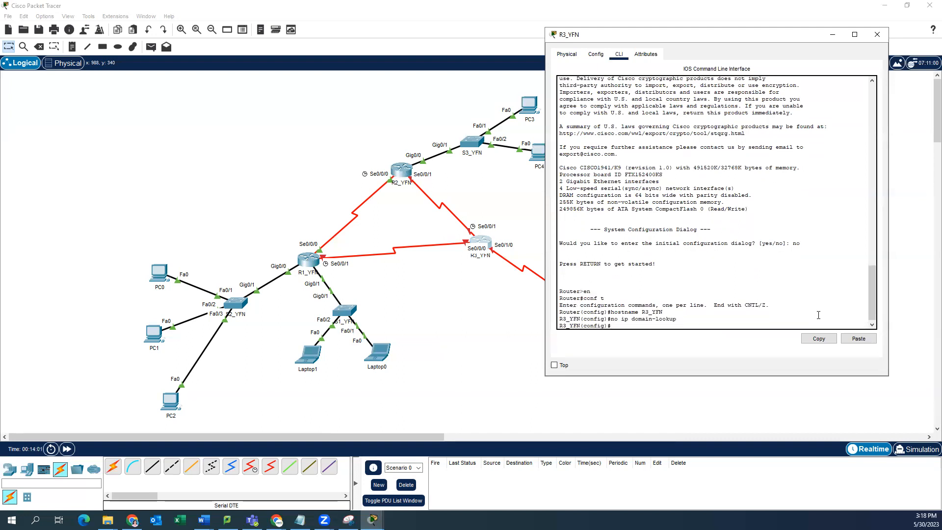
Step: Give R3_YFN's s0/0/1 interface the address 172.16.20.1 with mask 255.255.255.252 and enable the interface
text(int s0/0/1)
key(Return)
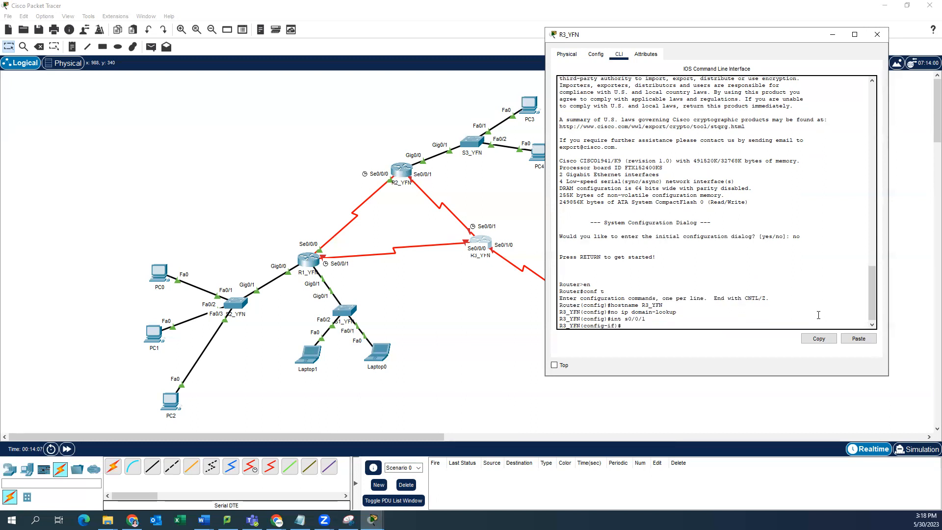
text(ip add 172.16.20.1 255.255.255.252)
key(Return)
text(no shut)
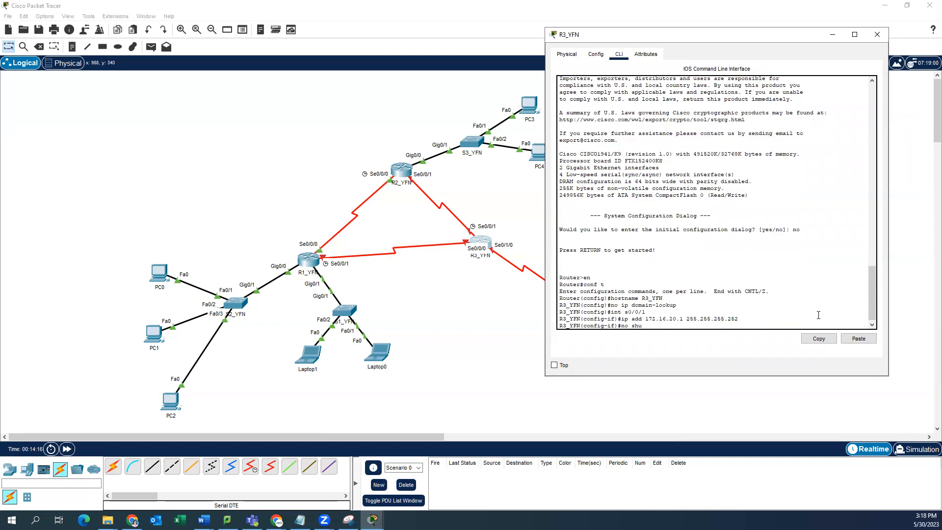
key(Return)
key(Return)
Step: Give R3_YFN's s0/0/0 interface the address 172.16.10.2 with mask 255.255.255.252 and enable the interface
text(int s0)
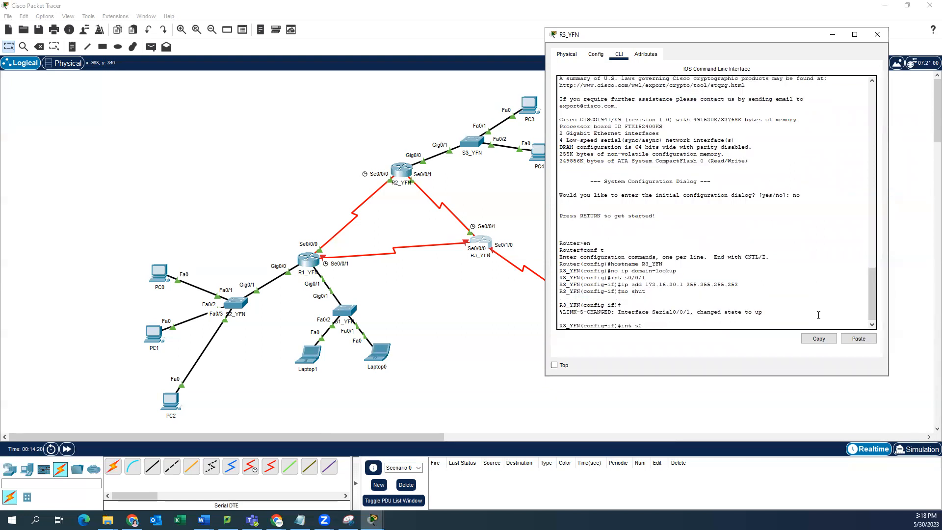
text(/0/0)
key(Return)
text(ip a )
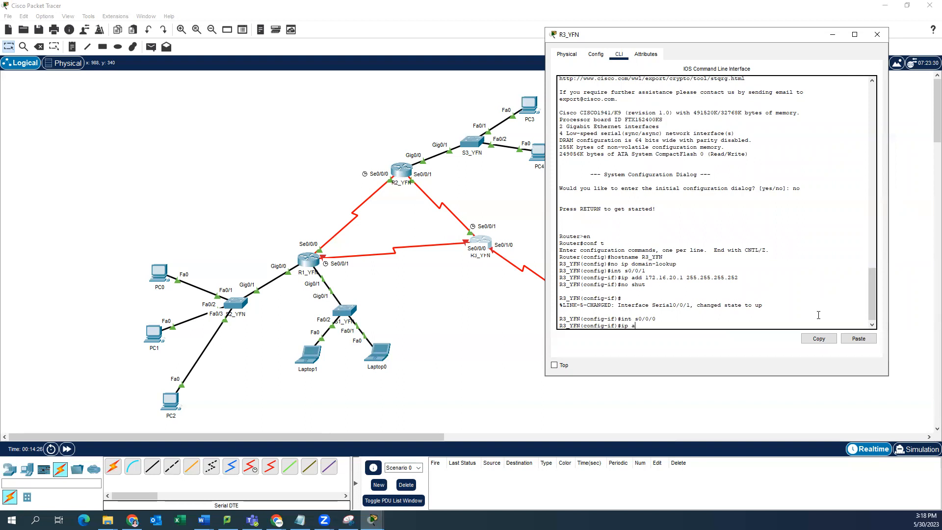
text(dd)
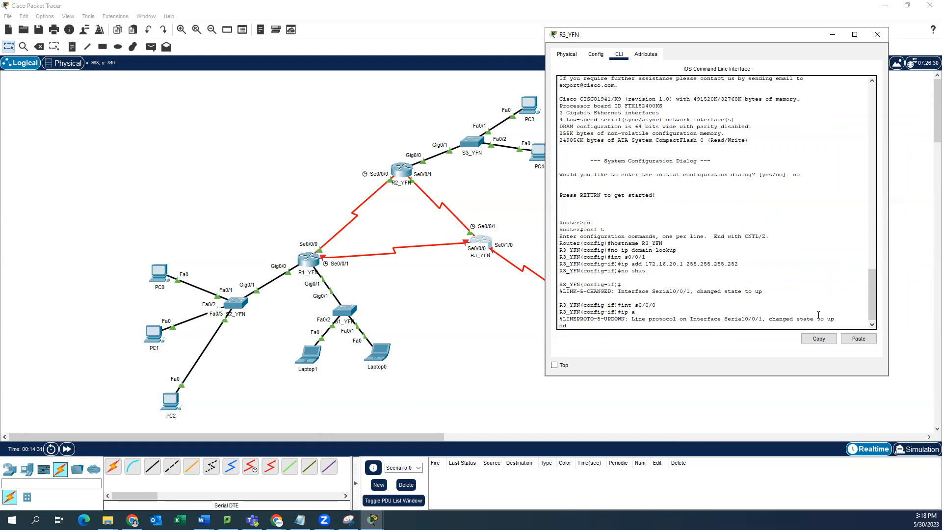
text(172.16.)
text(10.2)
text( 3)
text(255.255.2)
text(55.252)
key(Return)
text(no shi)
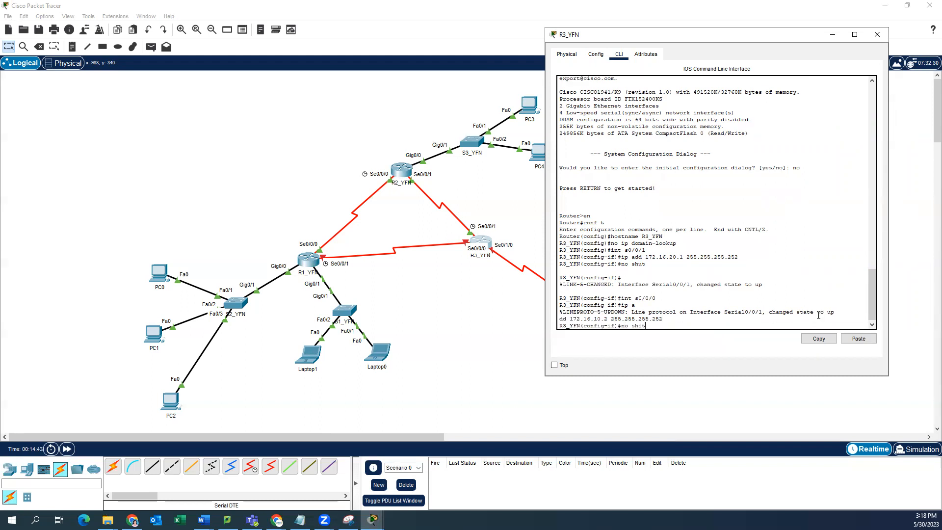
text(t)
key(BackSpace)
key(BackSpace)
key(BackSpace)
text(hiut)
key(Return)
key(Return)
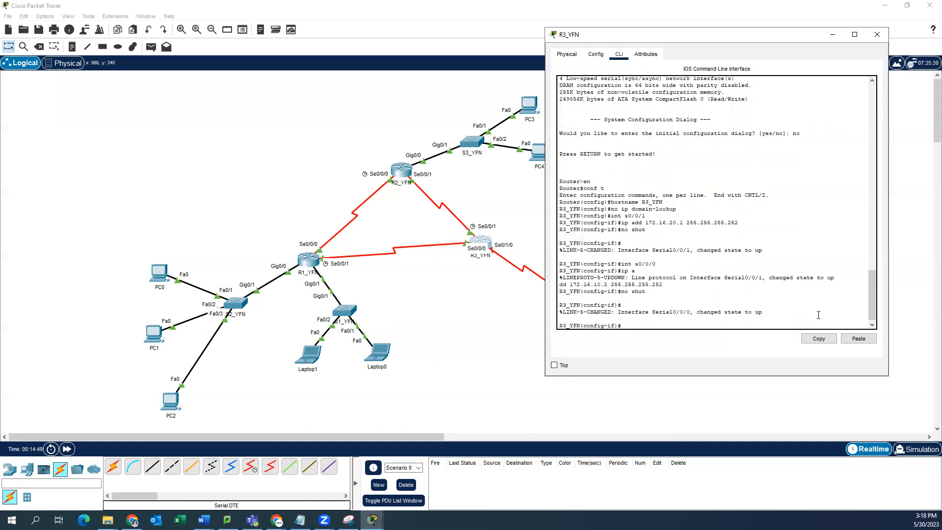
Step: Give R3_YFN's s0/1/0 interface the address 172.16.30.1 with mask 255.255.255.252 and enable the interface
text(int )
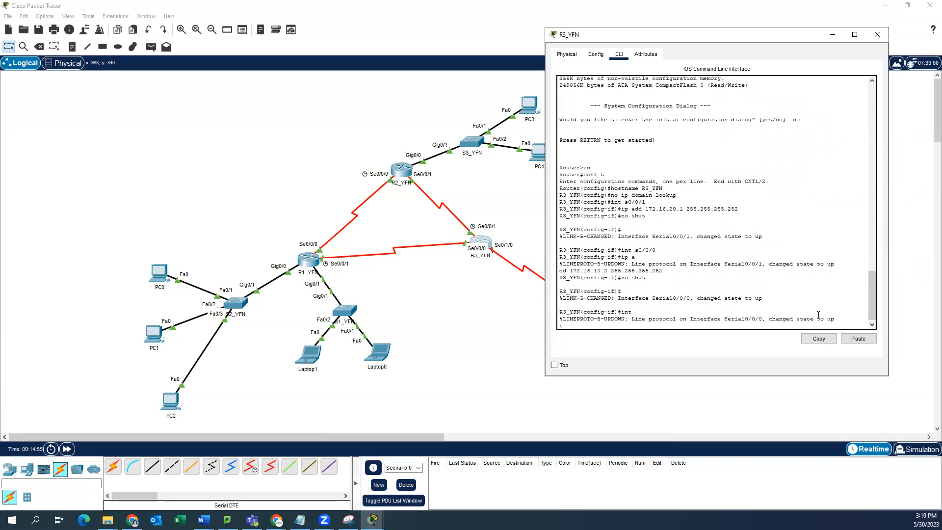
text(s0/1/0)
key(Return)
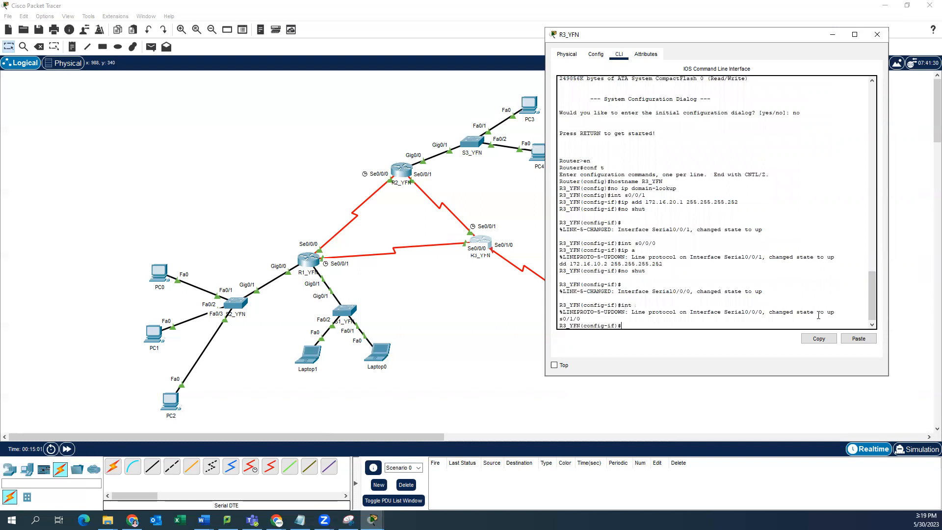
text(ip add 172.16.30.1 255.255.255.252)
key(Return)
text(n)
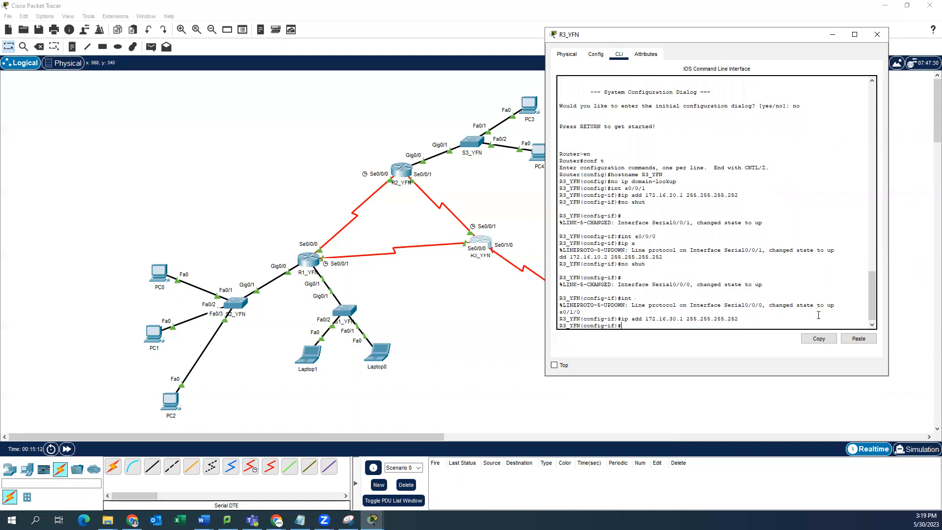
text(o shut)
key(Return)
key(Return)
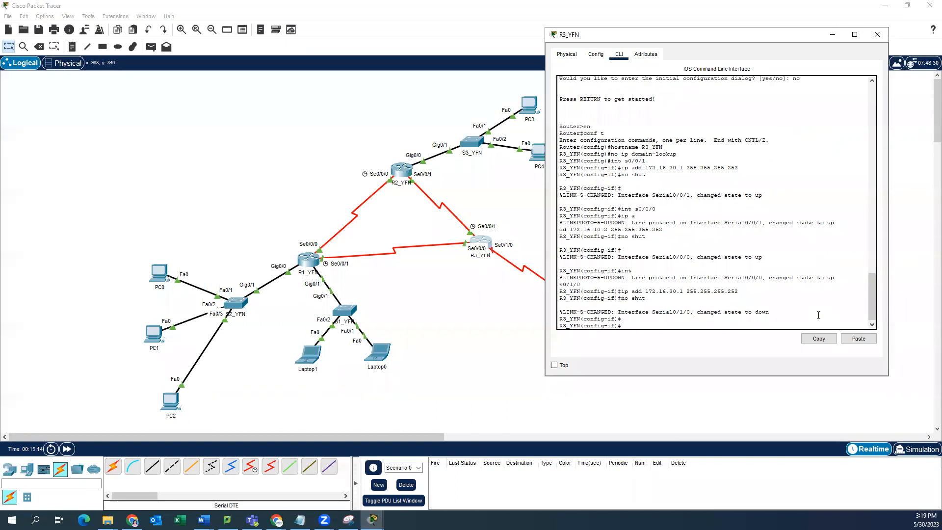
Step: Leave configuration mode on R3_YFN, copy running-config to startup-config and close the router's window
text(exit)
key(Return)
text(exit)
key(Return)
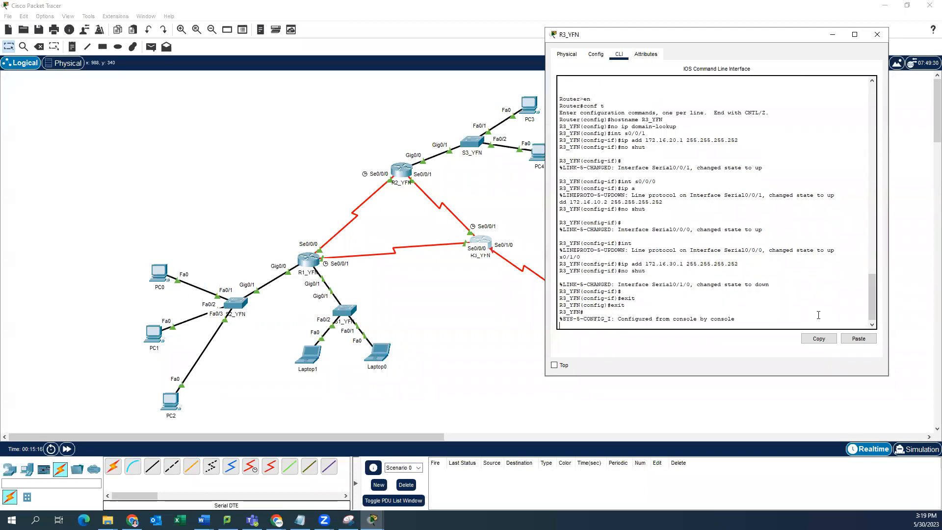
text(copy running-on)
key(BackSpace)
text(cofnig)
key(BackSpace)
key(BackSpace)
key(BackSpace)
key(BackSpace)
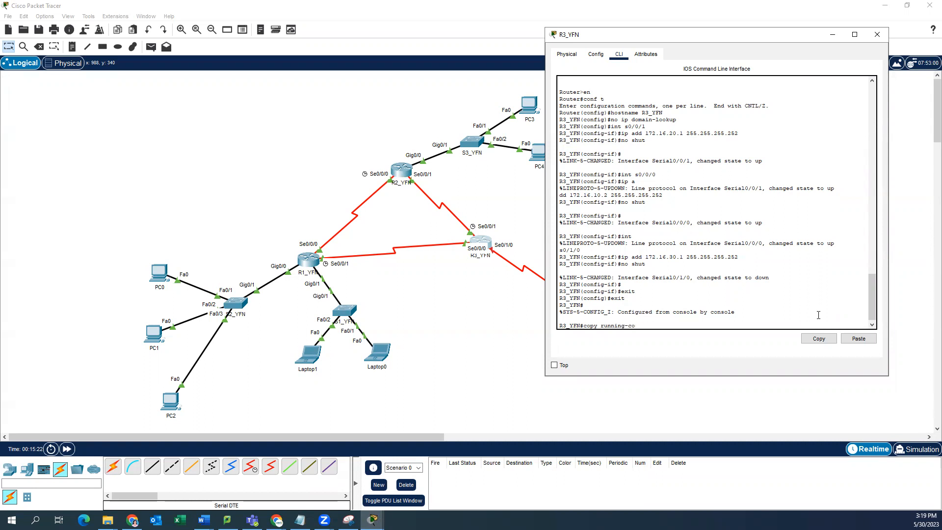
text(ng-config startup-config)
key(Return)
key(Return)
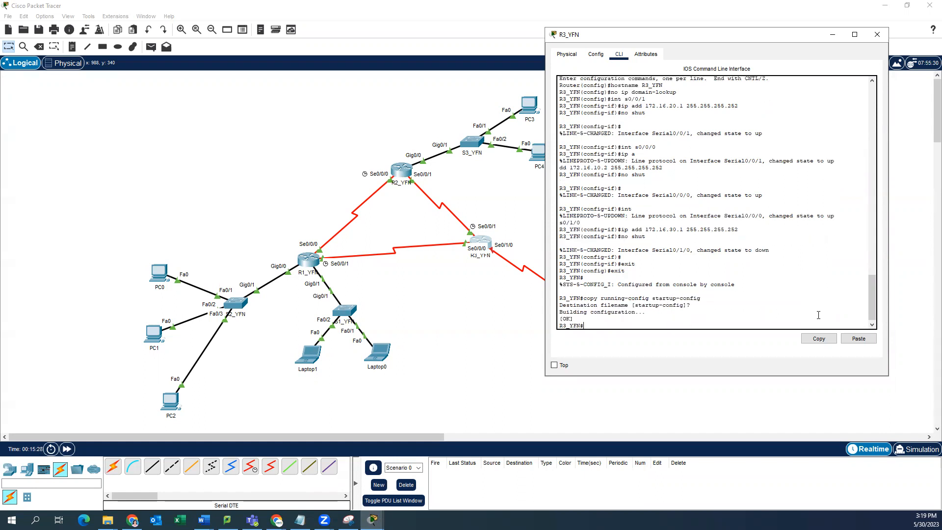
click(877, 34)
Step: Open router R4_YFN's command line, decline the initial configuration dialog and enter global configuration mode
click(575, 300)
click(404, 133)
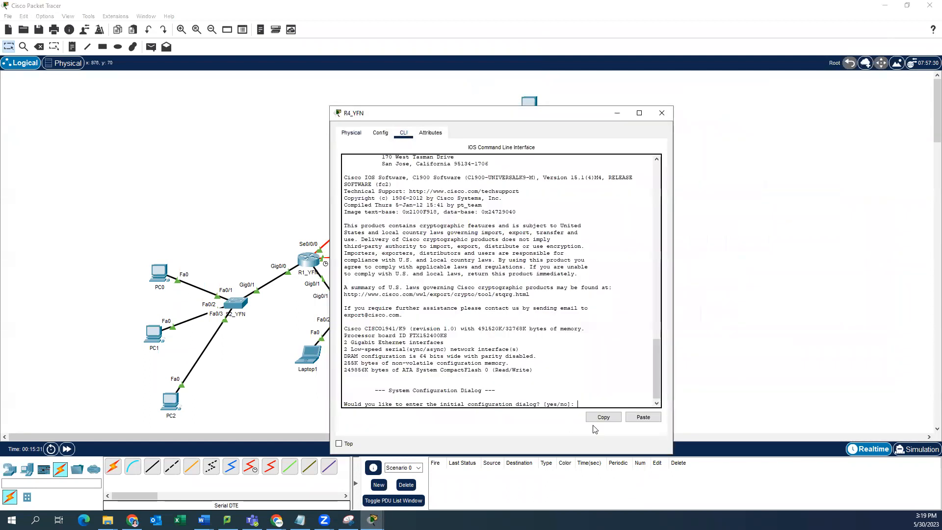
text(no)
key(Return)
key(Return)
text(en)
key(Return)
text(conf t)
key(Return)
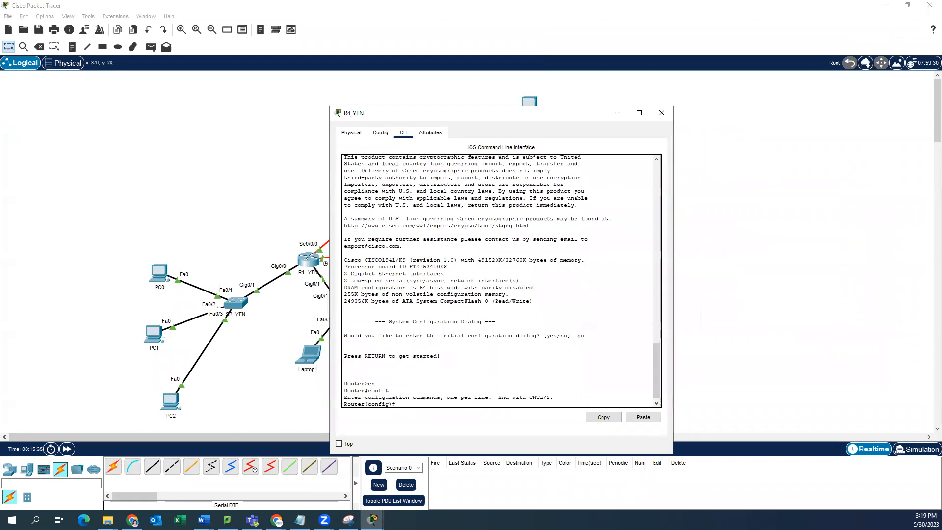
Step: Set the router's hostname to R4_YFN and disable DNS lookup with no ip domain-lookup
text(hostnamr )
text(R4_YFN)
key(Return)
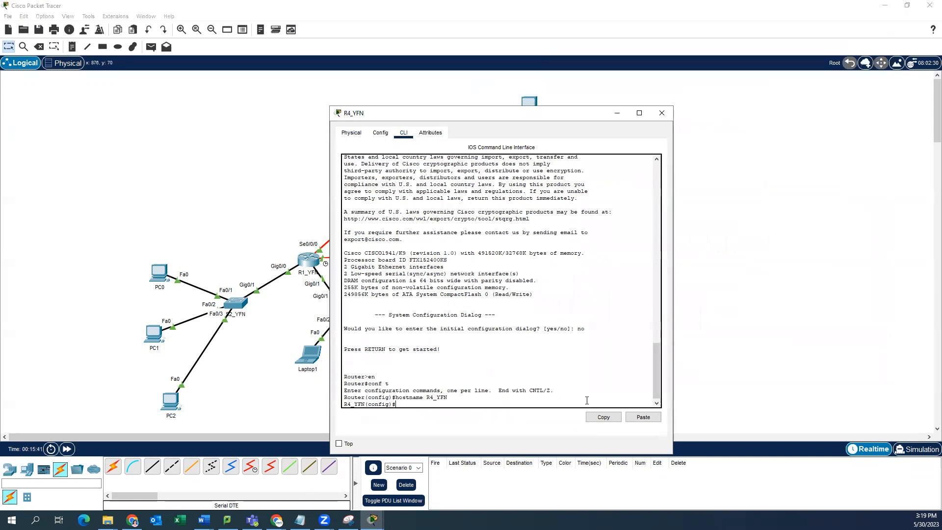
text(no ip domain-lookup)
key(Return)
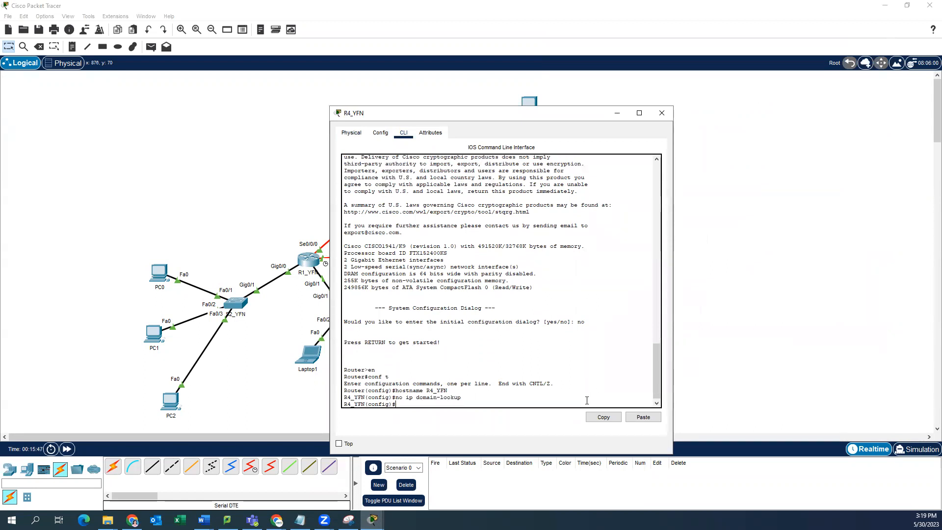
Step: Give R4_YFN's g0/0 interface the address 192.168.4.1 with mask 255.255.255.0, enable it and leave interface mode
text(int g0/0)
key(Return)
text(ip add 192.16)
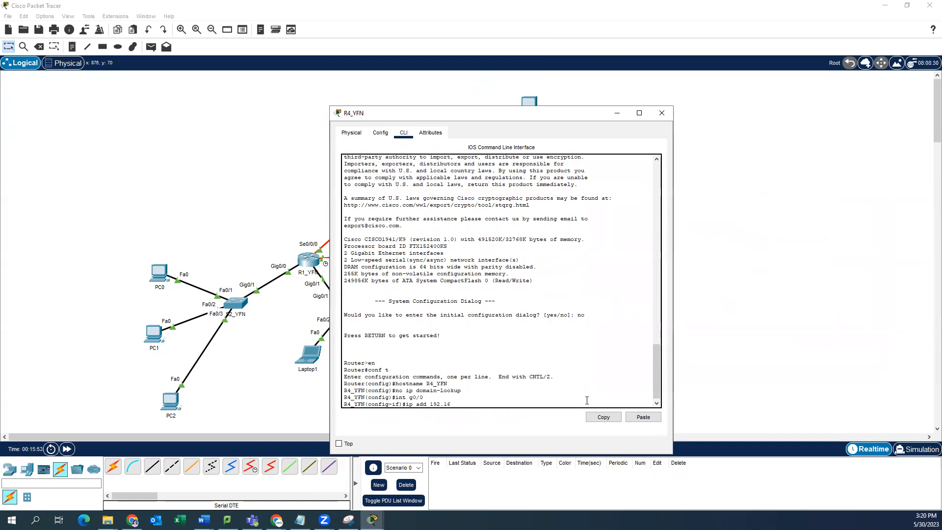
text(8.4.1 255.255.255.0)
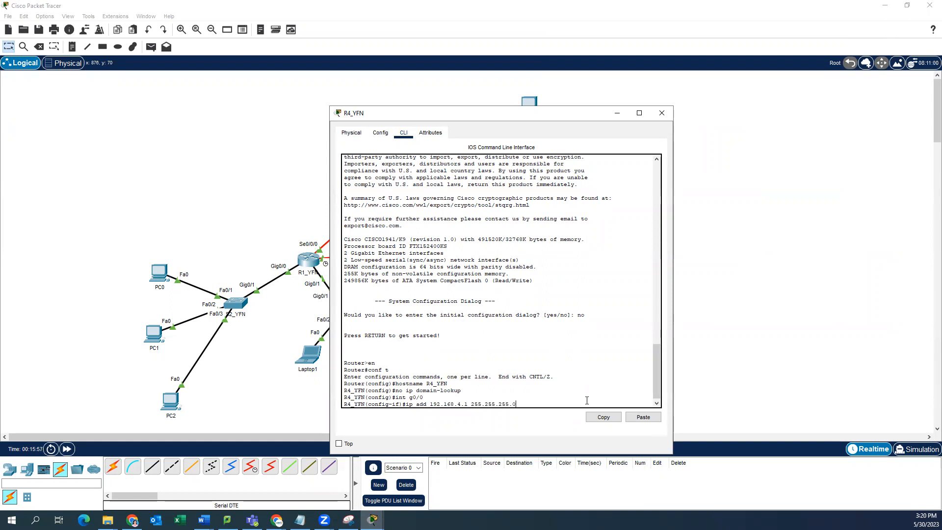
key(Return)
text(no shut)
key(Return)
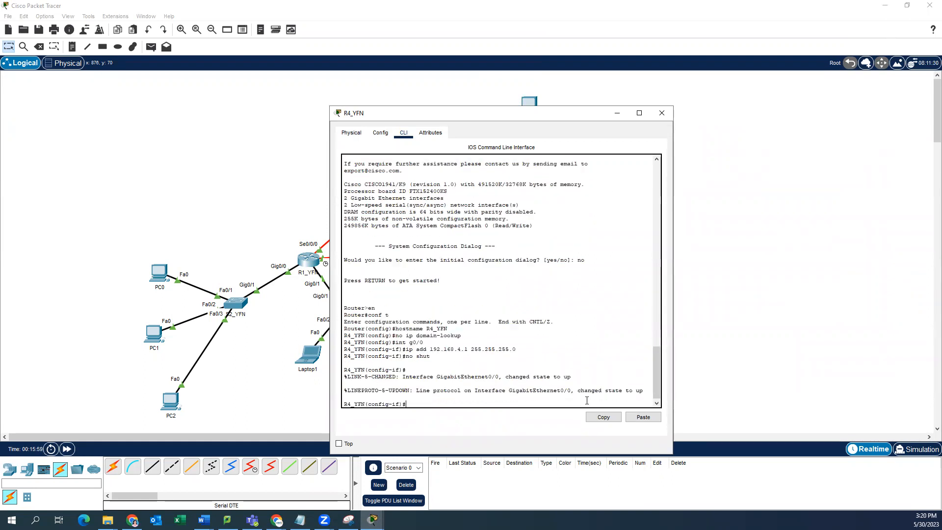
text(exit)
key(Return)
Step: Give R4_YFN's s0/0/0 interface the address 172.16.30.2 with mask 255.255.255.252 and enable it
text(i)
text(int)
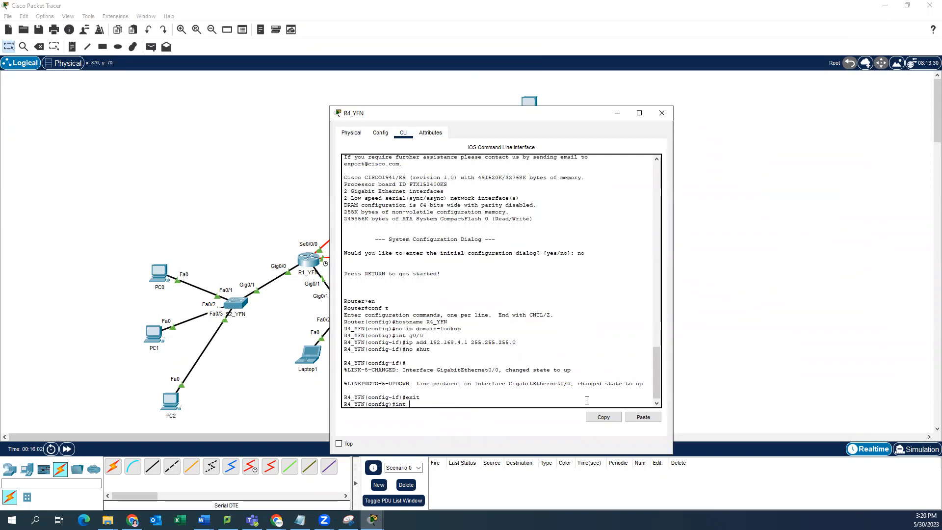
text(y)
text( a0/0/0)
key(BackSpace)
key(BackSpace)
key(BackSpace)
key(BackSpace)
key(BackSpace)
key(BackSpace)
text(s0/0/0)
key(Return)
text(ip a)
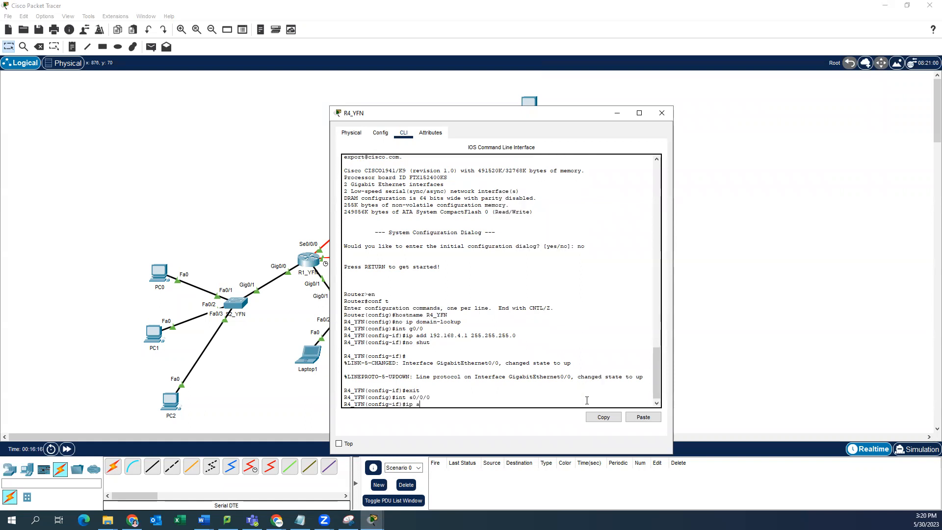
text(dd 172.16.30.2)
key(Return)
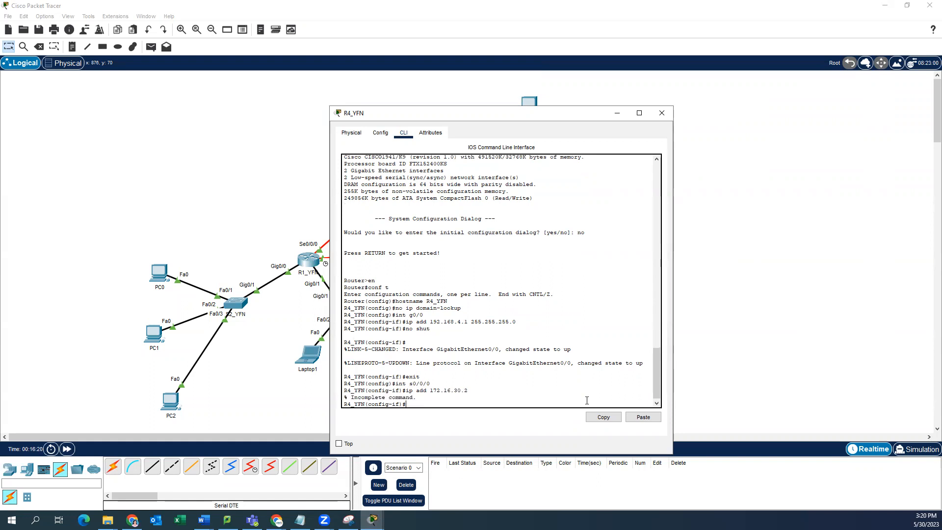
key(Up)
text(255.255.255.2)
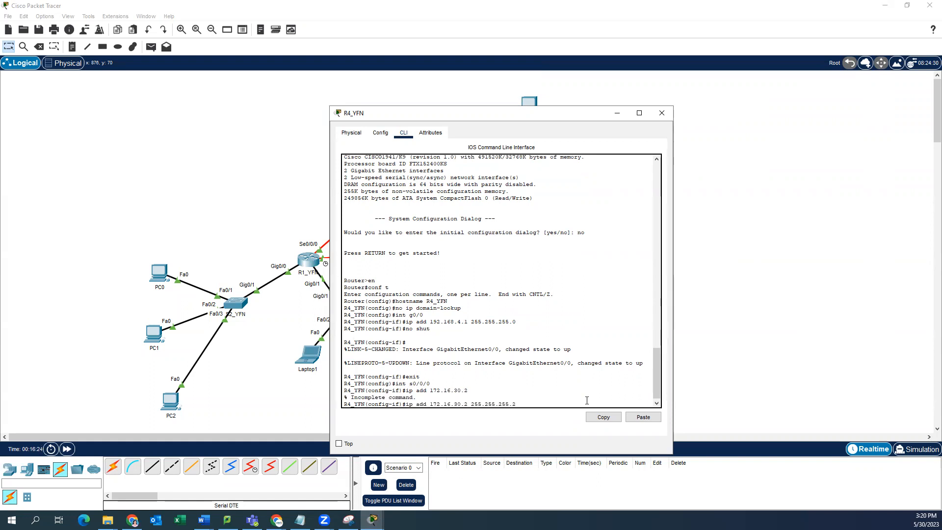
text(52)
key(Return)
text(no shut)
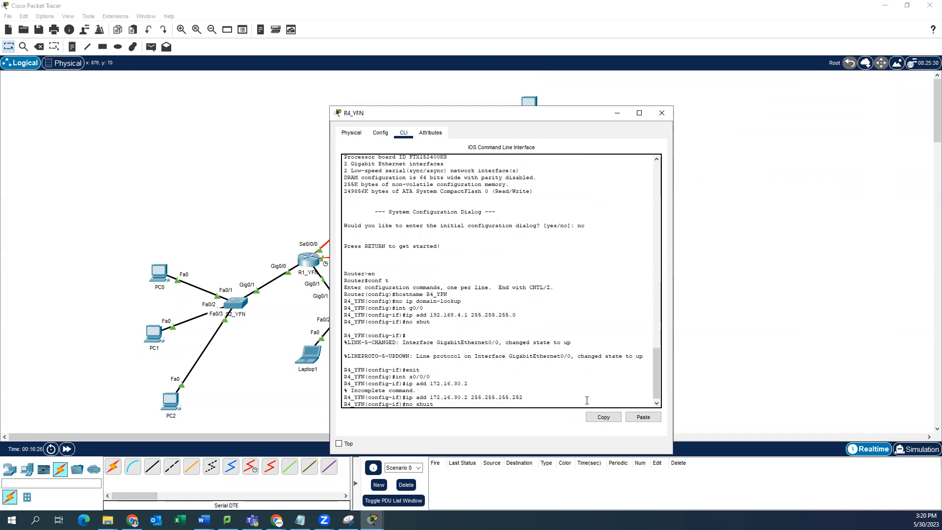
key(Return)
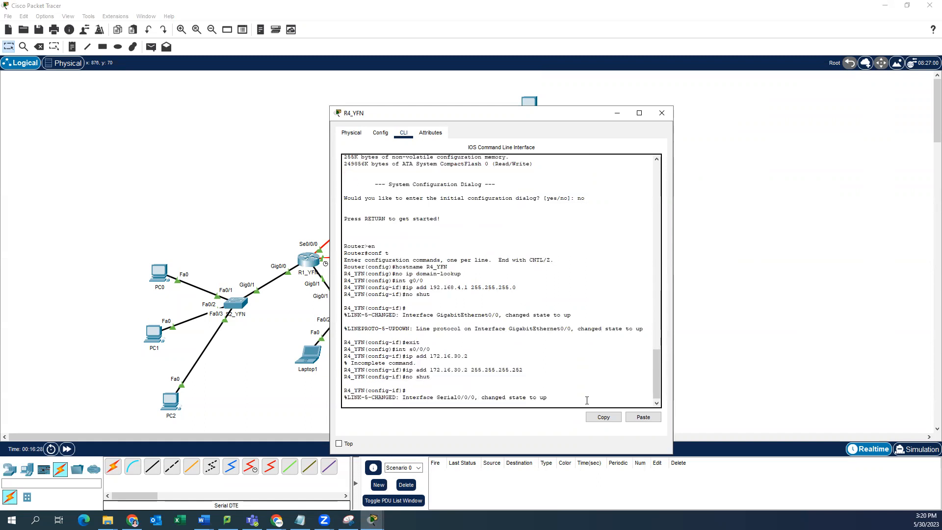
Step: Leave configuration mode on R4_YFN and copy running-config to startup-config
text(exit)
key(Return)
text(exit)
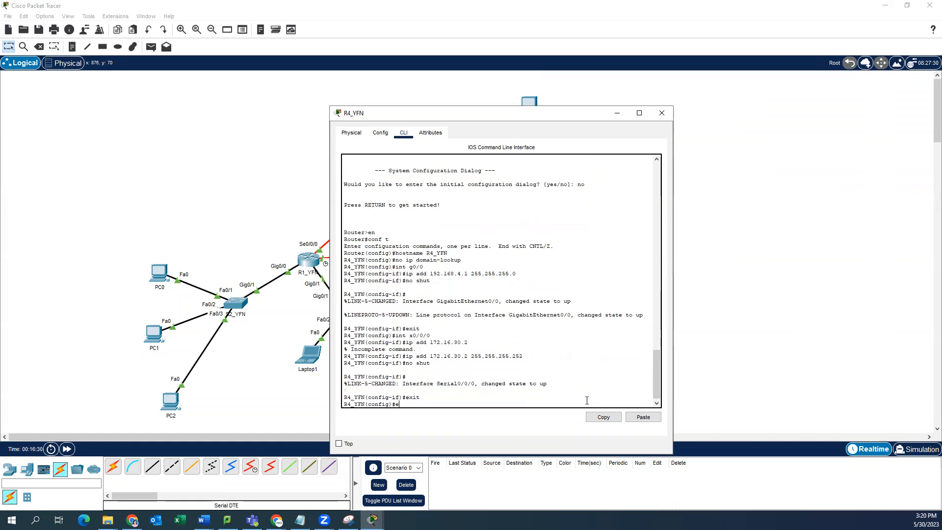
key(Return)
text(copy running-config sy)
key(BackSpace)
key(BackSpace)
key(BackSpace)
text(artu)
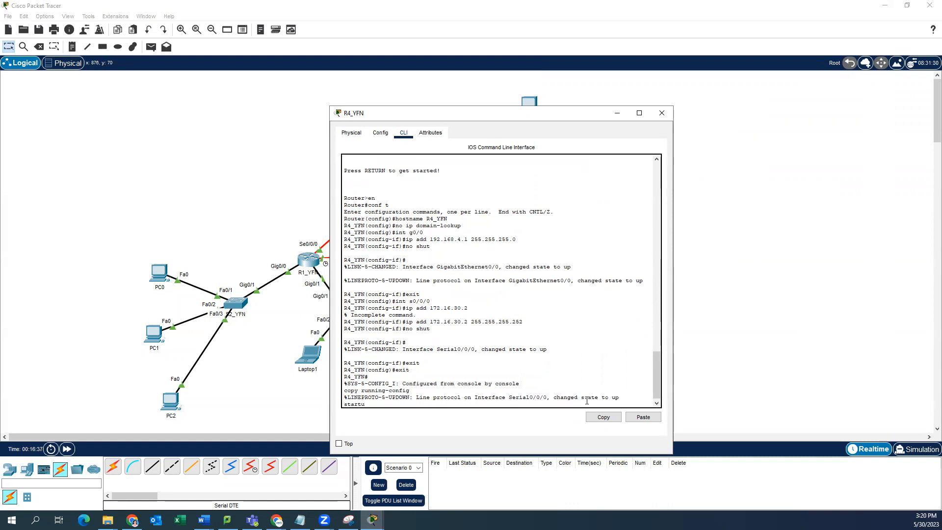
text(p-config)
key(Return)
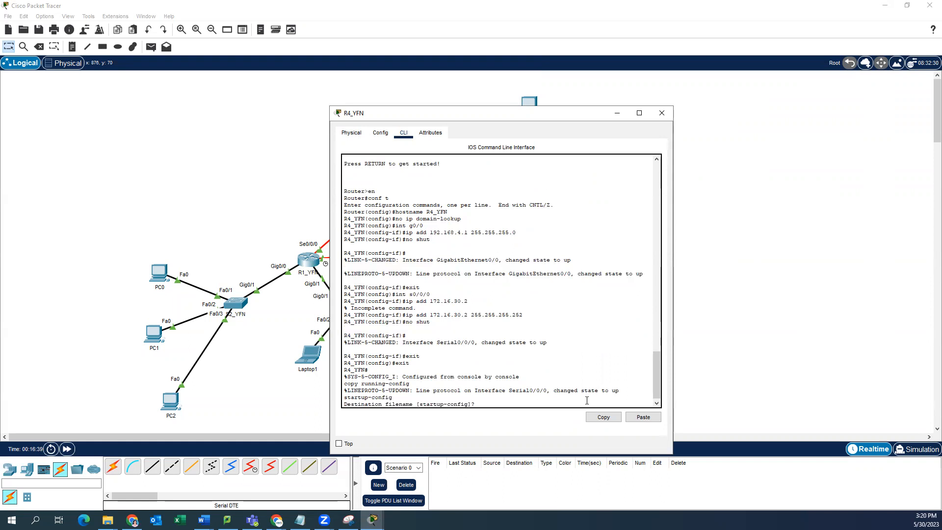
key(Return)
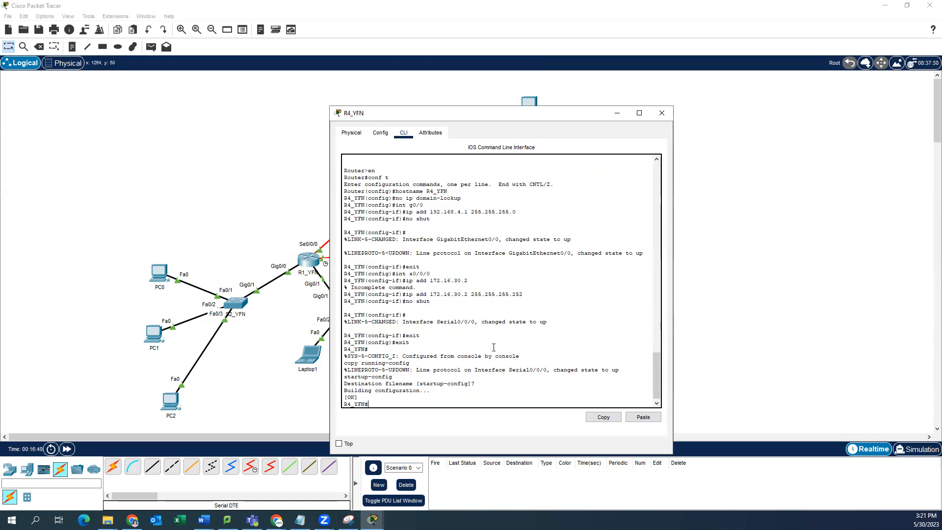
Step: From global configuration mode on R4_YFN, enable RIP version 2 and disable automatic summarization with no auto-summary
text(conf t)
key(Return)
text(router rip)
key(BackSpace)
key(BackSpace)
text(ip)
key(Return)
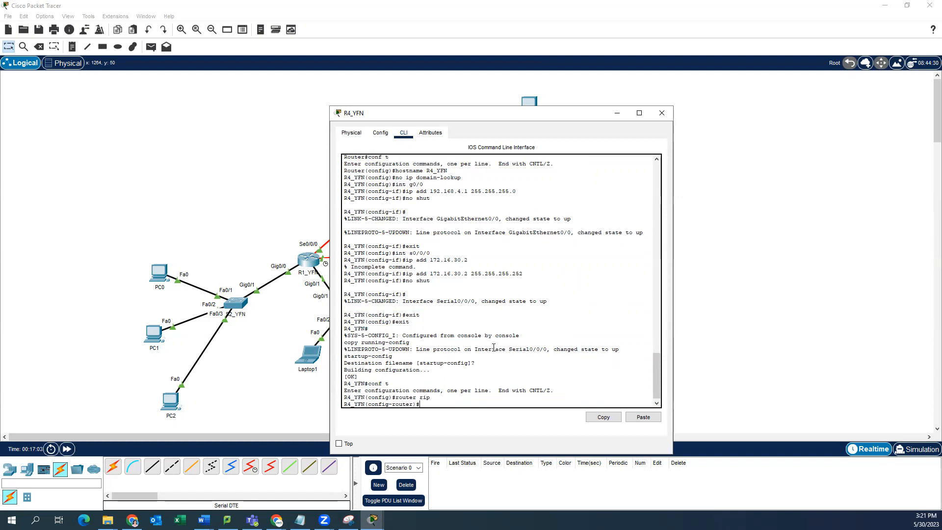
text(version 2)
key(Return)
text(no auto-)
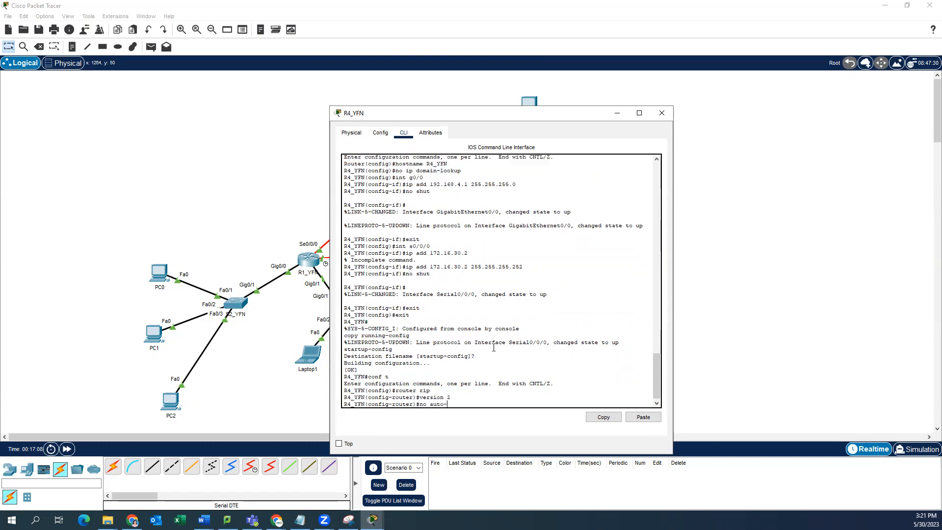
text(summary)
key(Return)
Step: Add the networks 172.16.30.0 and 192.168.4.0 to R4_YFN's RIP configuration
text(network)
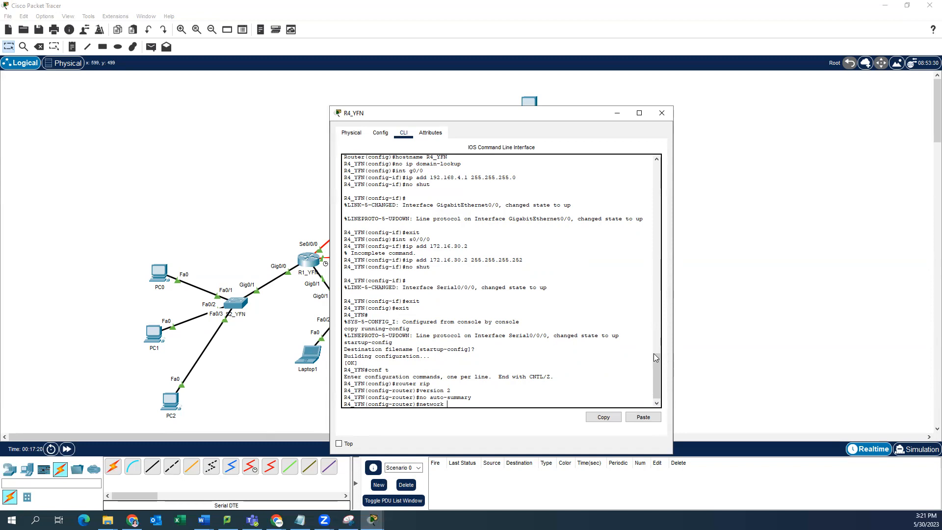
text(2.16.30.0)
key(Return)
text(network 192.168)
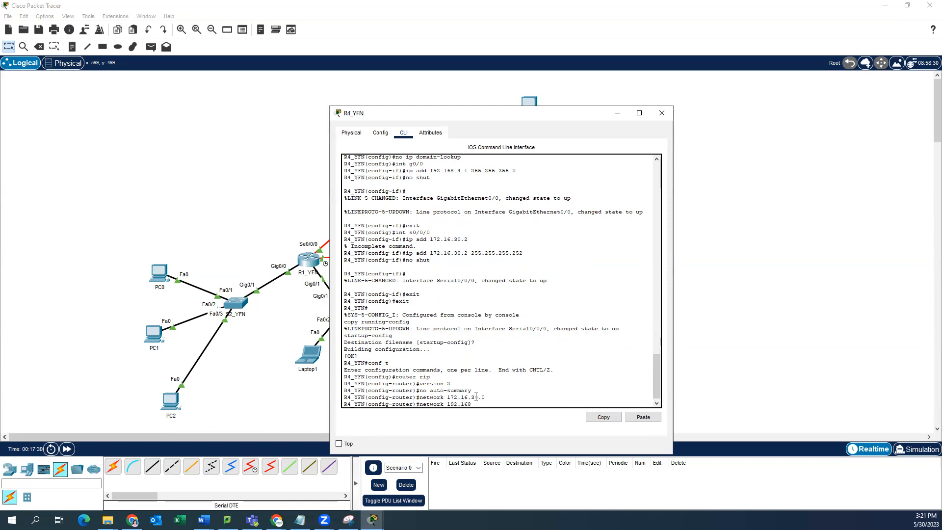
text(.4.0)
key(Return)
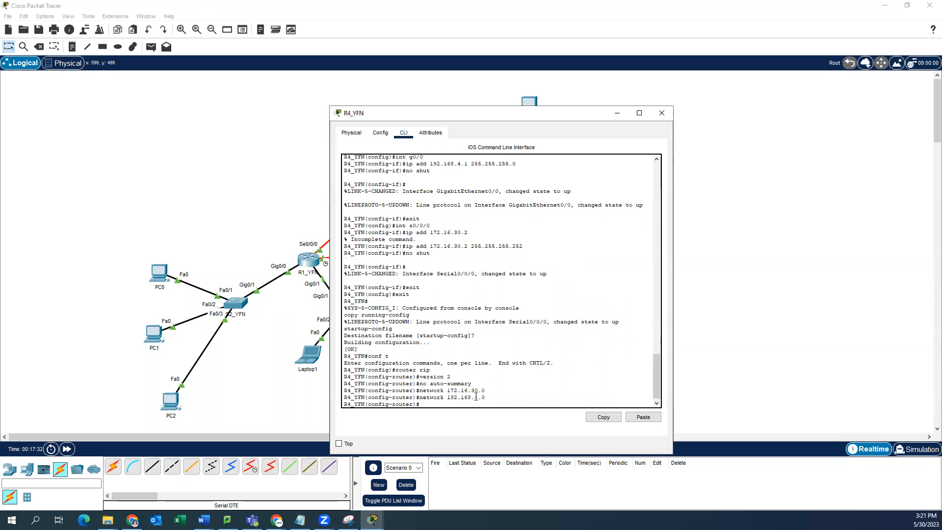
Step: Leave R4_YFN's router configuration and save the RIP settings by copying running-config to startup-config
text(exit)
key(Return)
text(exit)
key(Return)
text(copy running-config startup-config)
key(Return)
key(Return)
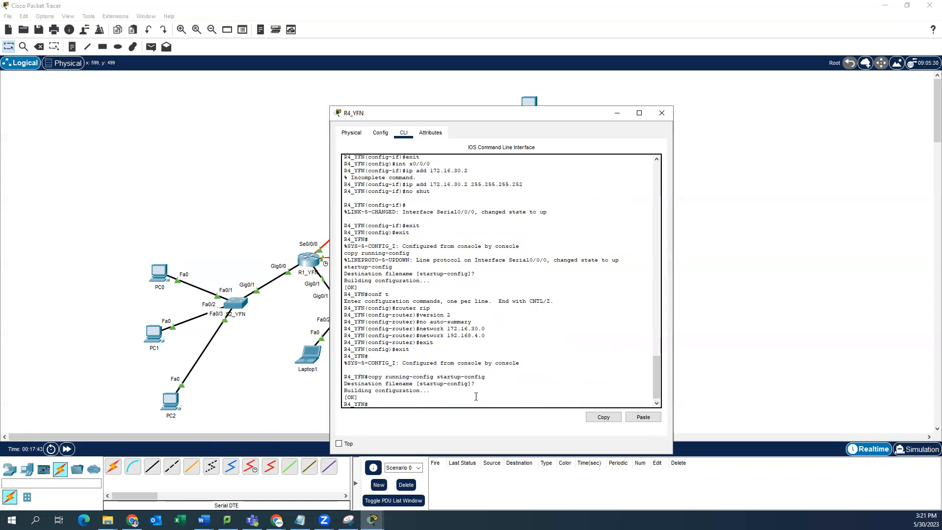
Step: Open router R3_YFN's command line, move its window clear of the topology and enter global configuration mode
click(483, 245)
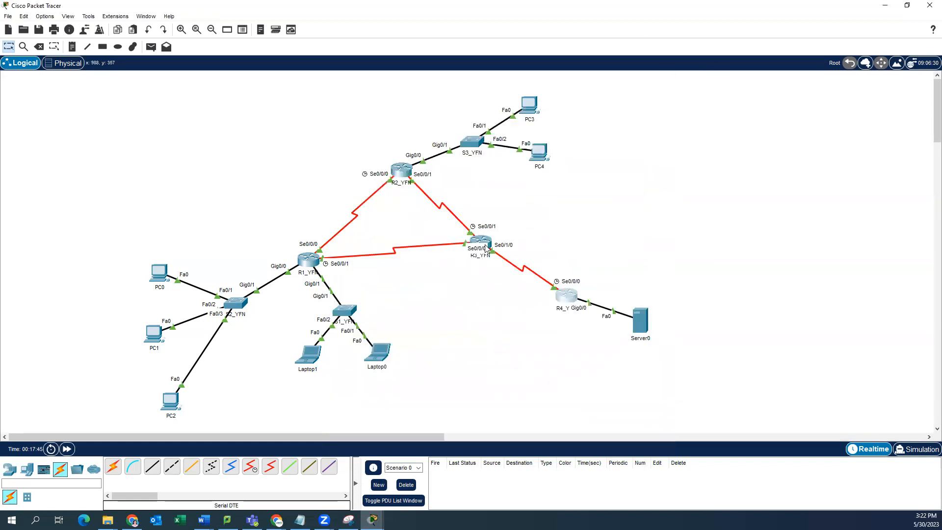
drag(527, 116, 764, 30)
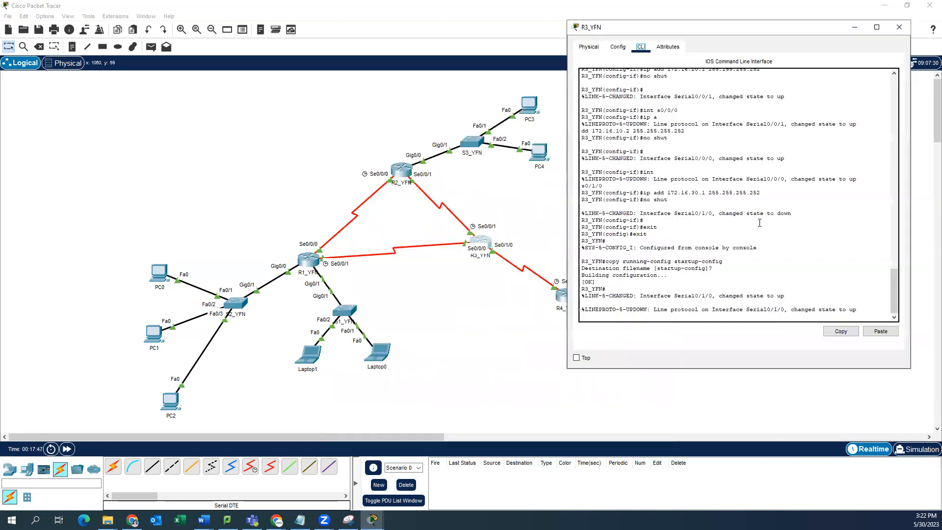
key(Return)
text(conf t)
key(Return)
Step: Enable RIP version 2 on R3_YFN and disable automatic summarization with no auto-summary
text(ro)
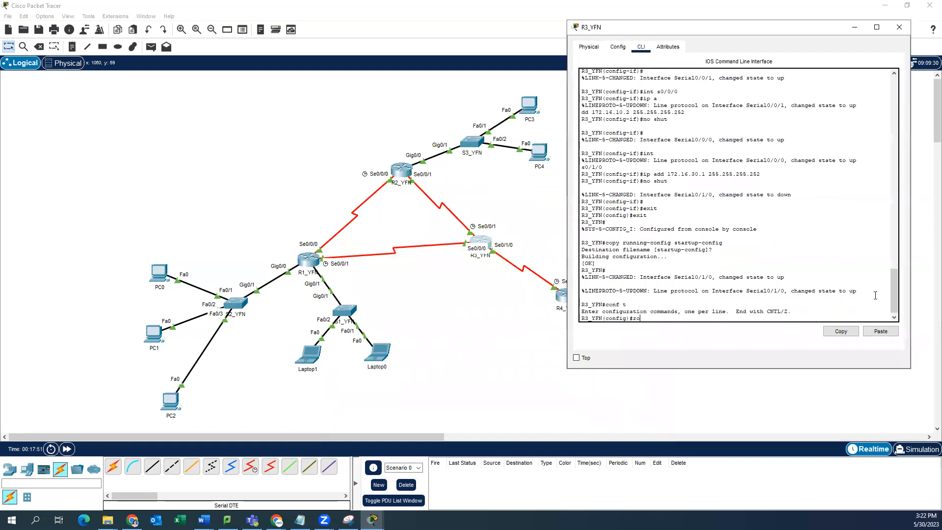
text(uter rip)
key(Return)
text(version 2)
key(Return)
text(no au)
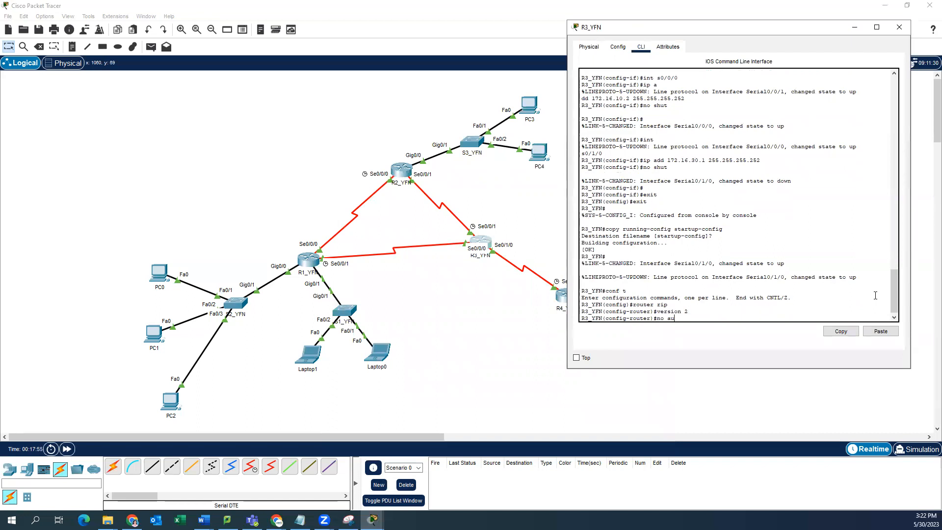
text(to-summary)
key(Return)
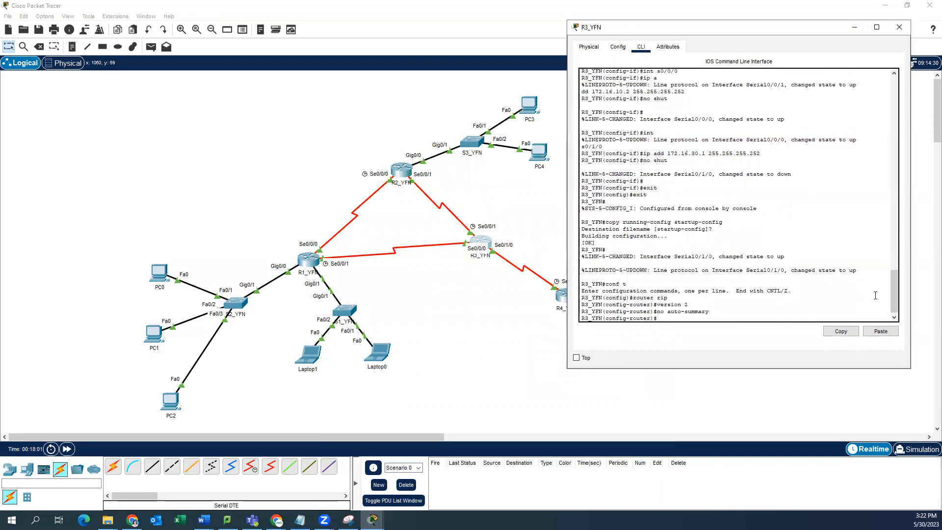
Step: Add the networks 172.16.10.0, 172.16.20.0 and 172.16.30.0 to R3_YFN's RIP configuration
text(network 172.16.10)
key(Return)
key(Up)
key(BackSpace)
key(BackSpace)
text(20.0)
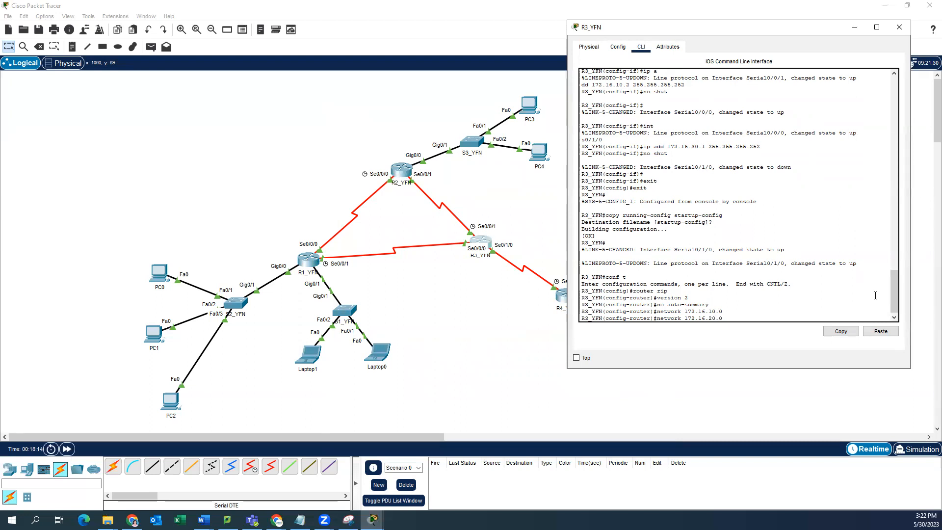
key(Return)
key(Up)
key(BackSpace)
key(BackSpace)
key(BackSpace)
key(BackSpace)
text(3)
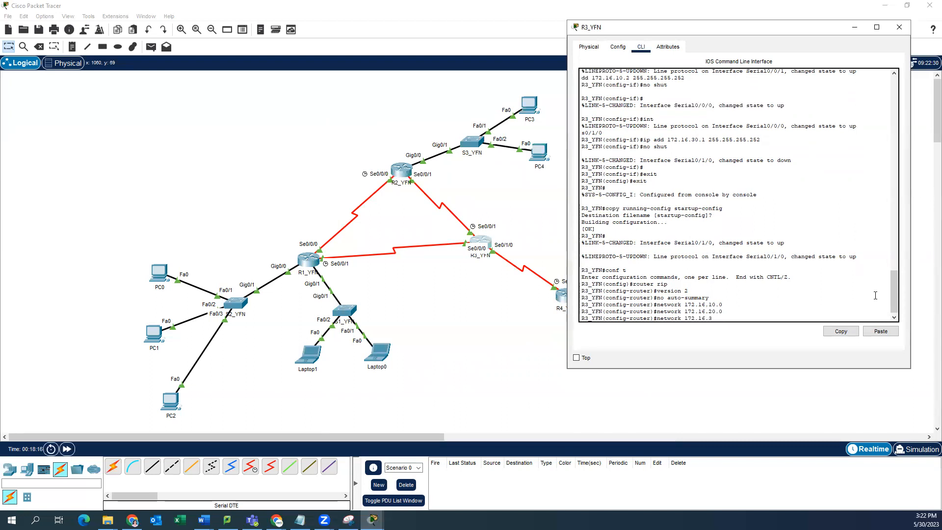
text(0.0)
key(Return)
Step: Leave configuration mode on R3_YFN and copy running-config to startup-config
text(exit)
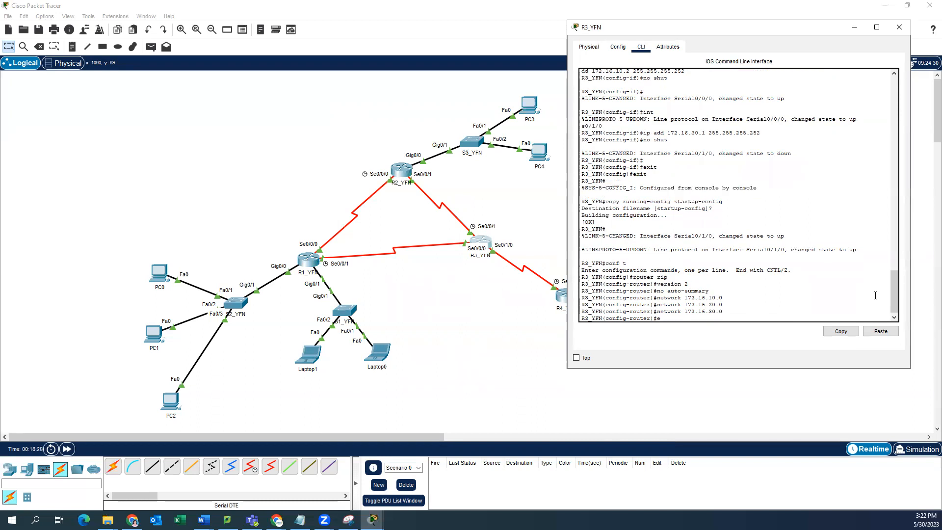
key(Return)
text(xe)
text(xit)
key(Return)
text(copy)
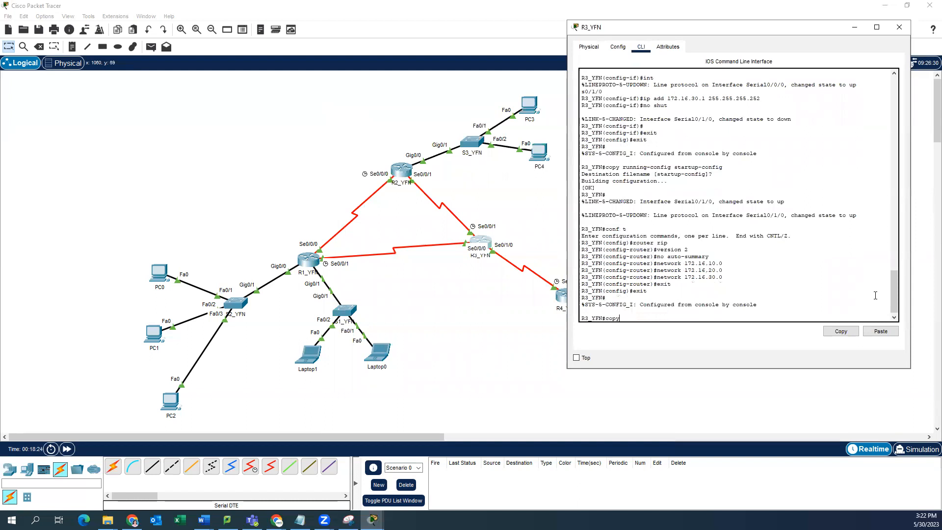
text( running-config startup-config)
key(Return)
key(Return)
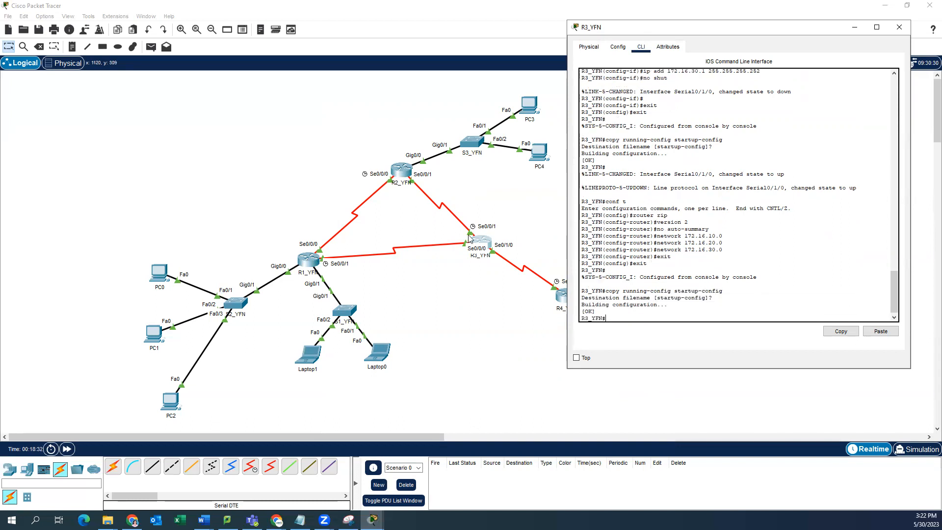
Step: Open router R2_YFN's command line and enter global configuration mode
click(402, 170)
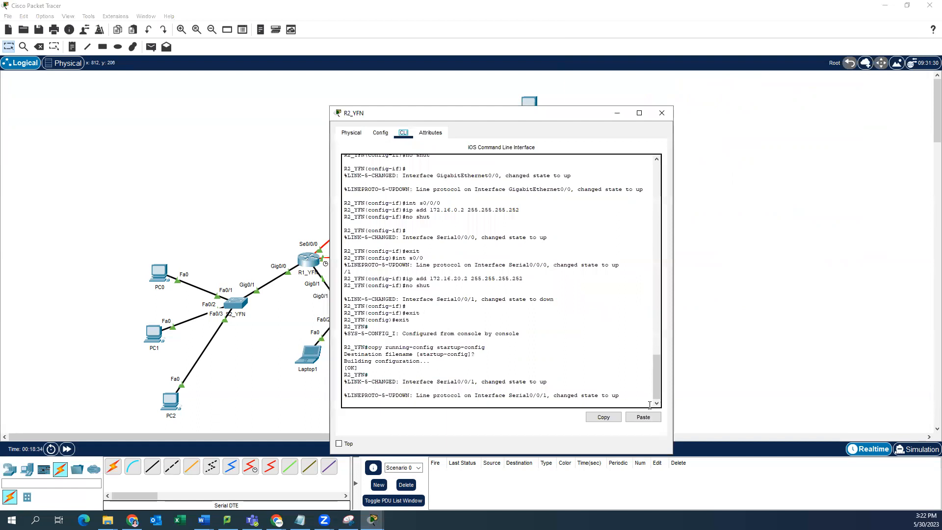
text(en)
key(Return)
text(conf t)
key(Return)
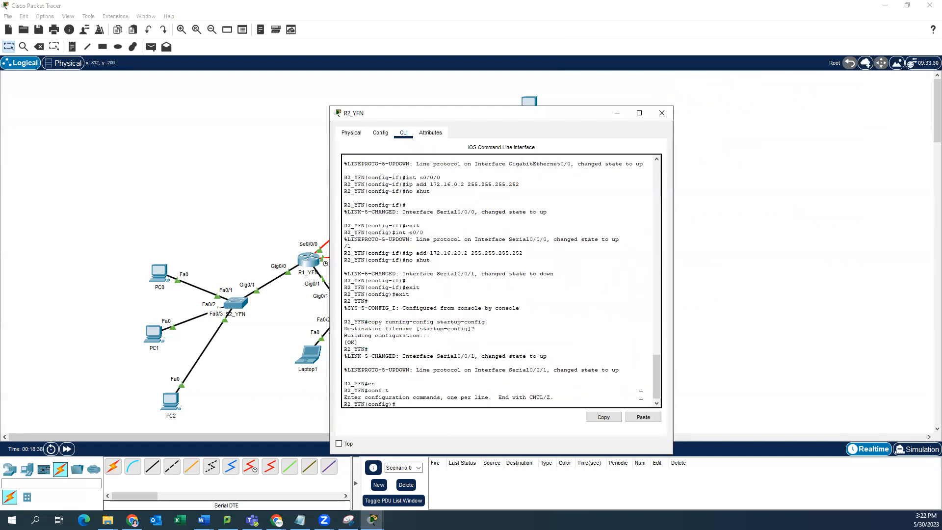
Step: Start the RIP routing process on R2_YFN and set it to version 2
text(router rip)
key(Return)
text(version 2)
key(Return)
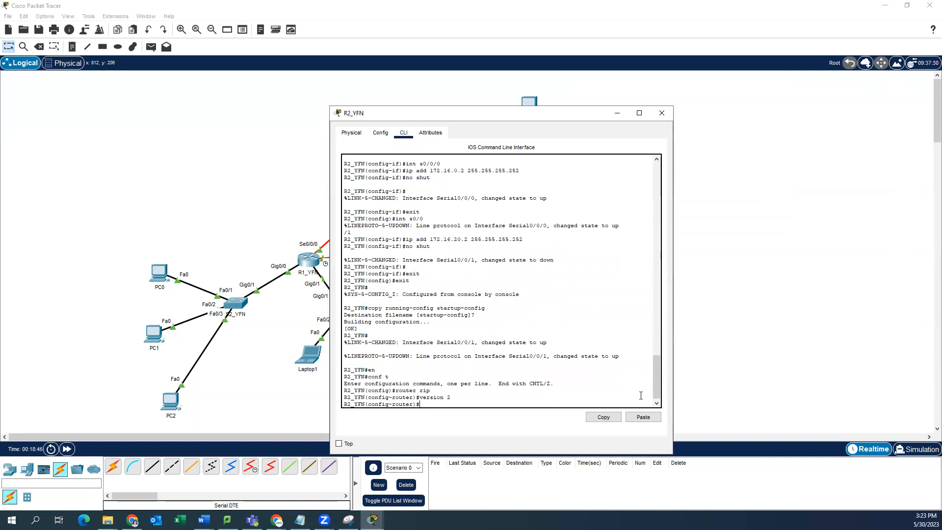
Step: Add the networks 192.168.3.0, 172.16.0.0 and 172.16.20.0 to R2_YFN's RIP configuration
text(network 192.168.3.0)
key(Return)
key(Up)
key(BackSpace)
key(BackSpace)
key(BackSpace)
key(BackSpace)
key(BackSpace)
key(BackSpace)
key(BackSpace)
key(BackSpace)
key(BackSpace)
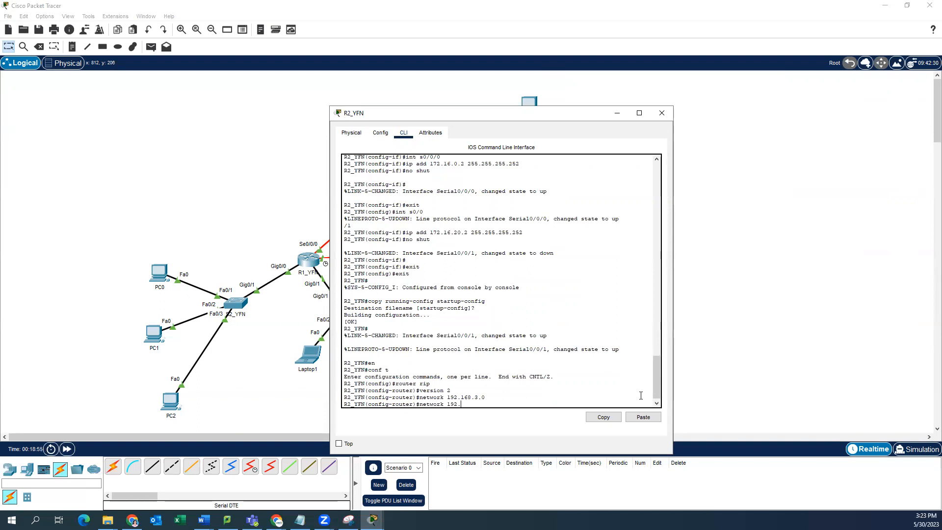
text(72.16.0.0)
key(Return)
key(Up)
key(BackSpace)
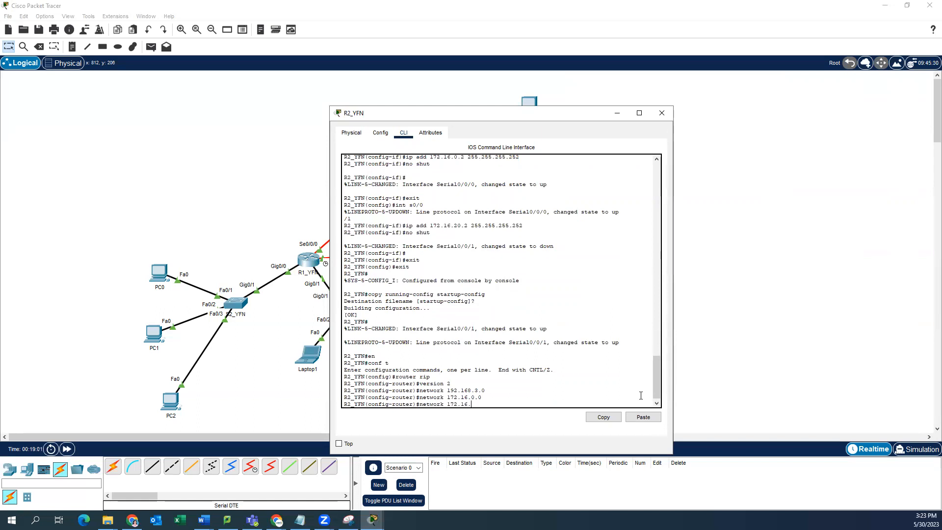
text(20.0)
key(Return)
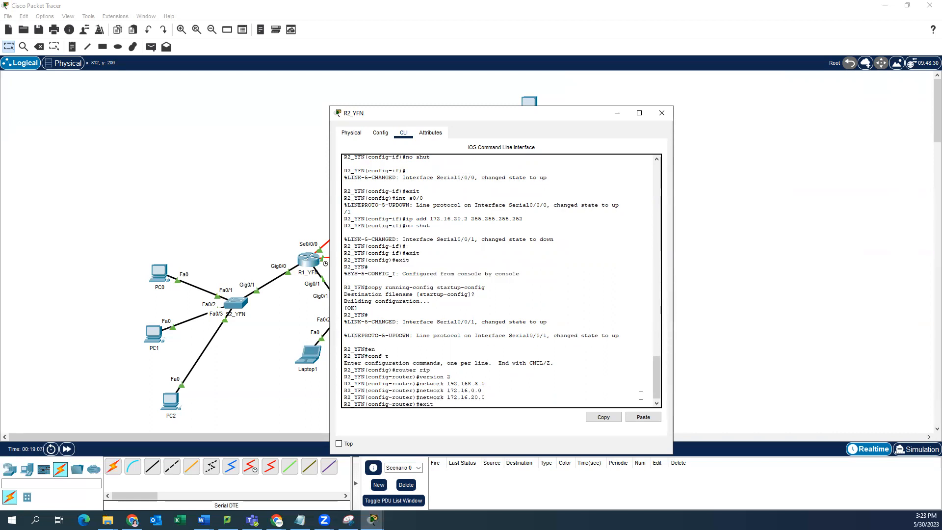
Step: Leave configuration mode on R2_YFN and copy running-config to startup-config
text(exit)
key(Return)
text(exit)
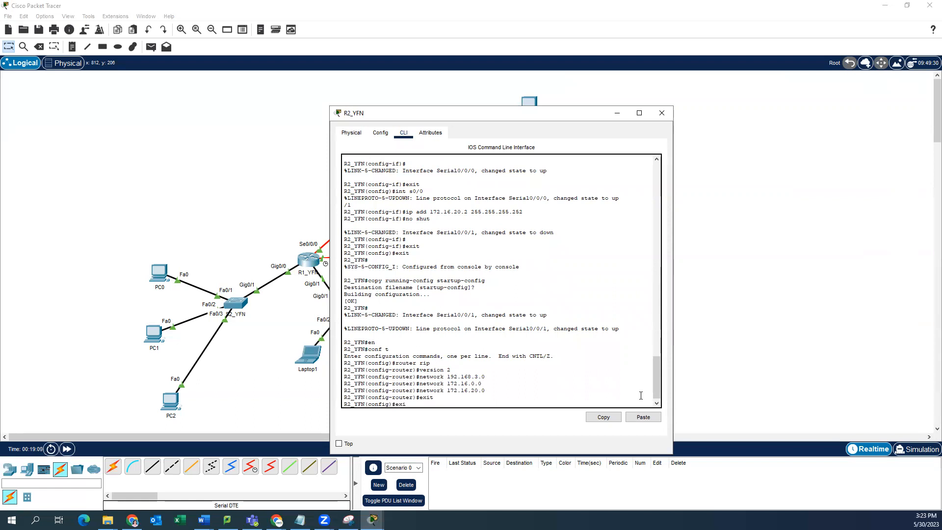
key(Return)
text(copy runn)
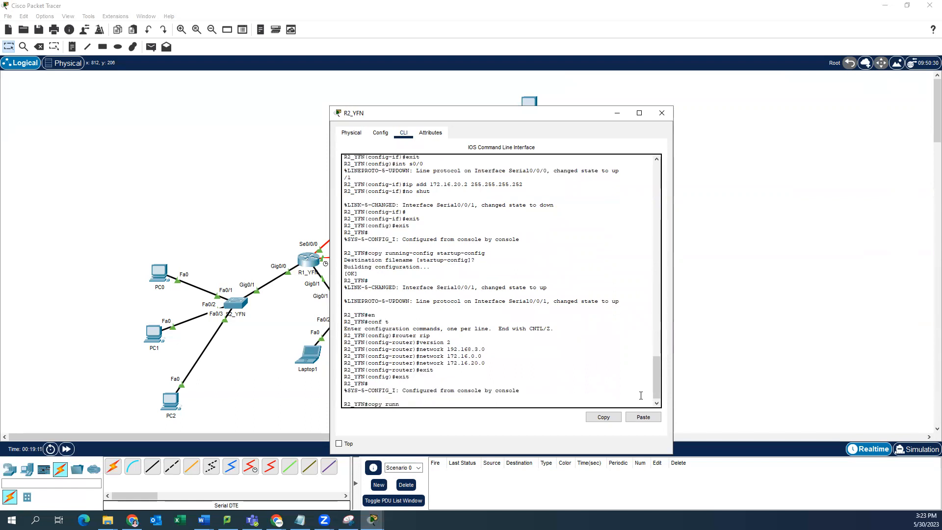
text(ing-config startup-config)
key(Return)
key(Return)
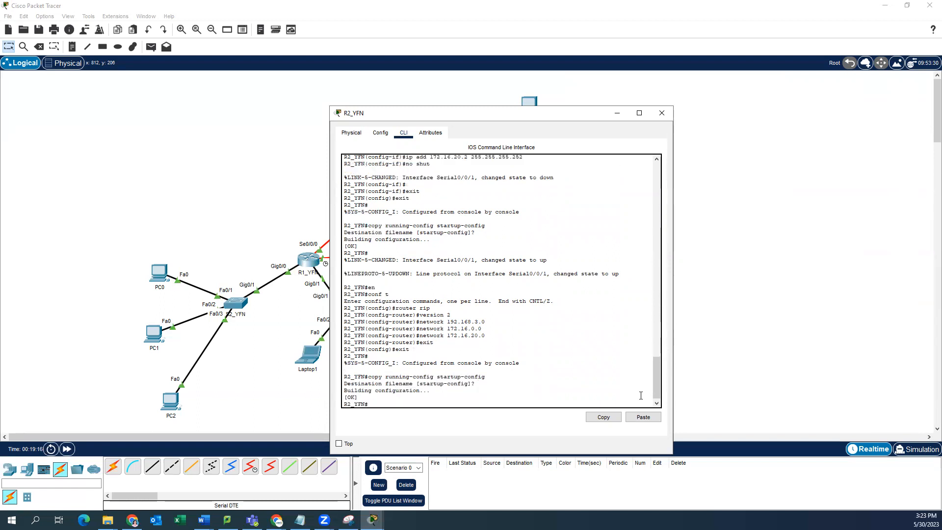
Step: Close R2_YFN's window, open router R1_YFN's command line and enter global configuration mode
click(661, 113)
click(309, 261)
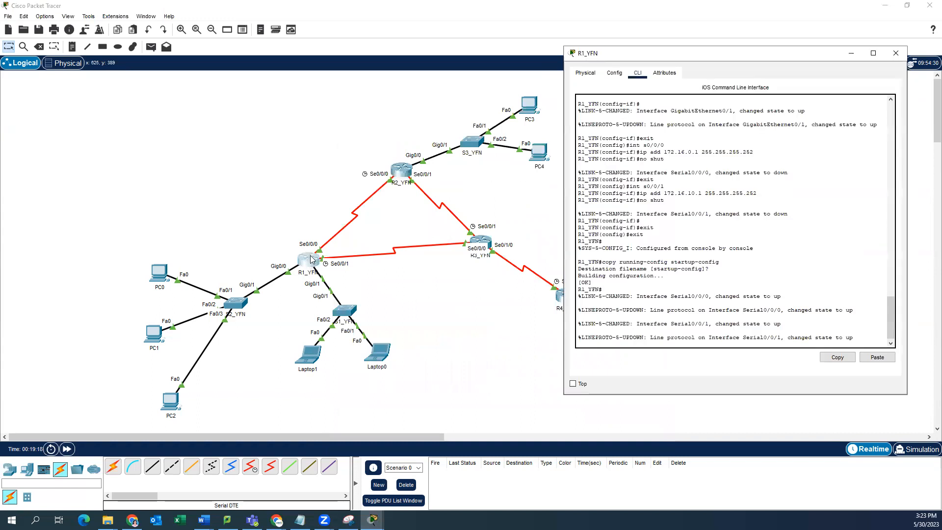
key(Return)
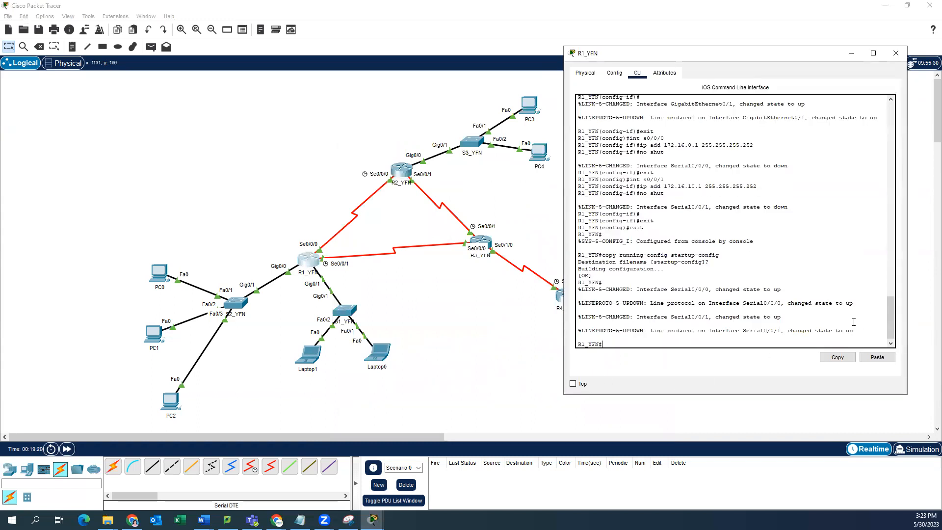
text(en)
key(Return)
text(conf t)
key(Return)
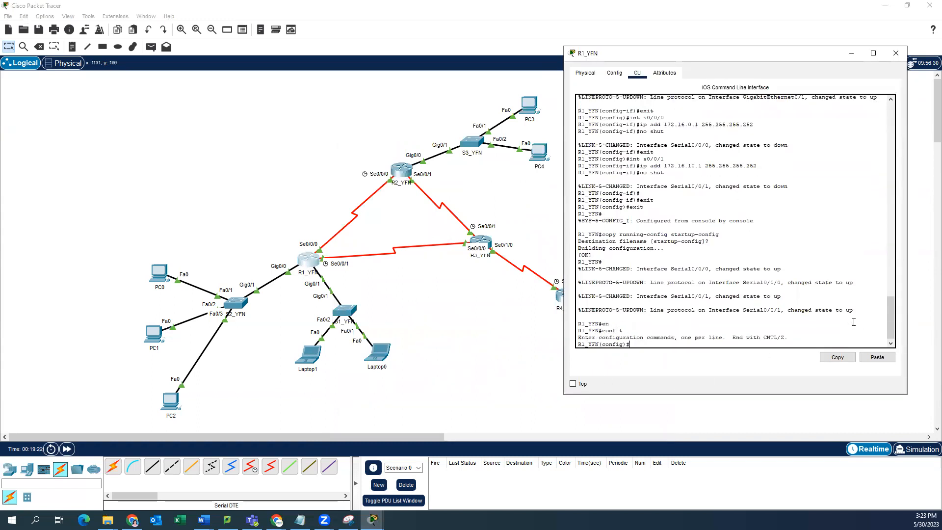
Step: Start the RIP routing process on R1_YFN with version 2 and automatic summarization disabled
text(router rip)
key(Return)
text(version 2)
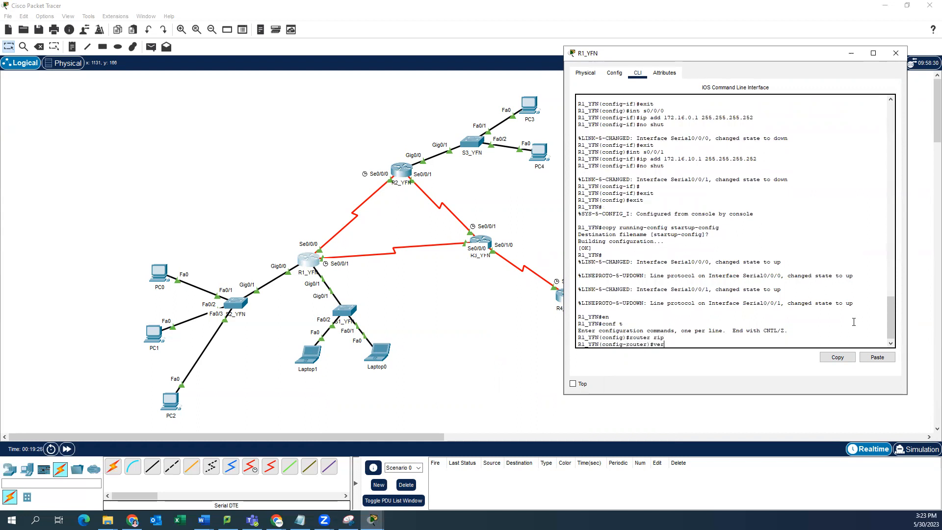
key(Return)
text(no auto)
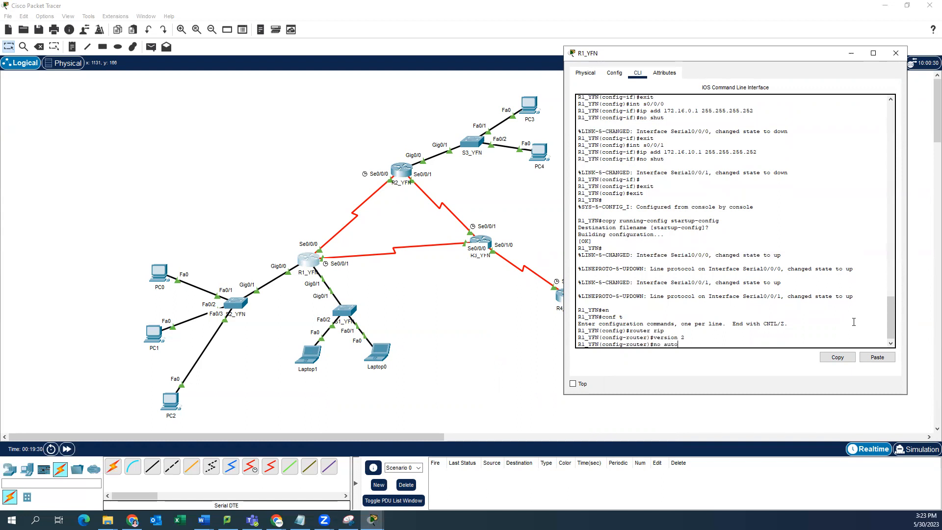
text(-summary)
key(Return)
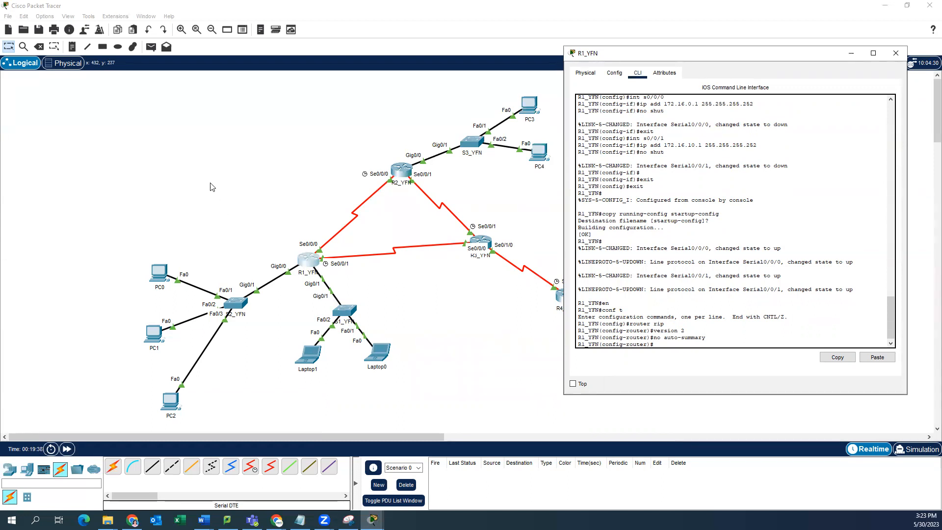
Step: Add the LAN networks 192.168.2.0 and 192.168.1.0 to R1_YFN's RIP configuration
text(network 192.168.2.0)
key(Return)
key(Up)
key(BackSpace)
key(BackSpace)
key(BackSpace)
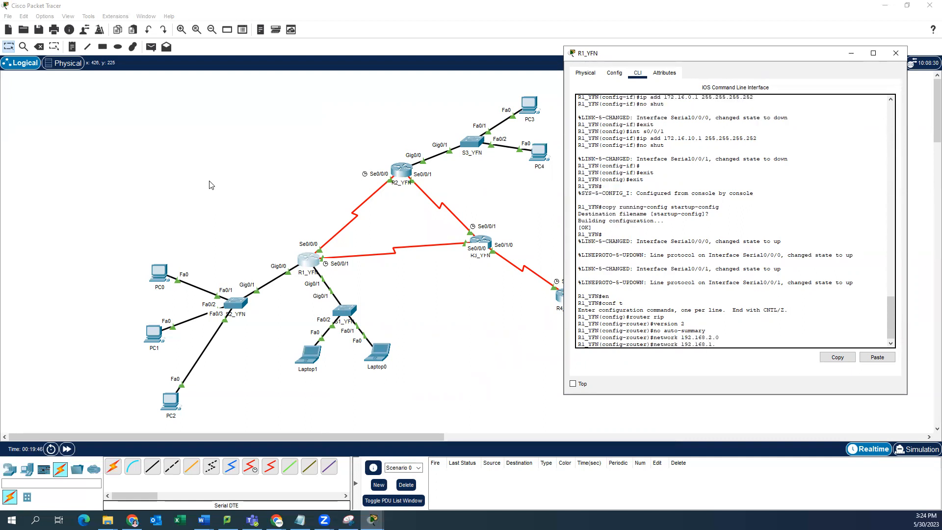
text(1.0)
key(Return)
Step: Add the serial link networks 172.16.10.0 and 172.16.0.0 to R1_YFN's RIP configuration
text(net)
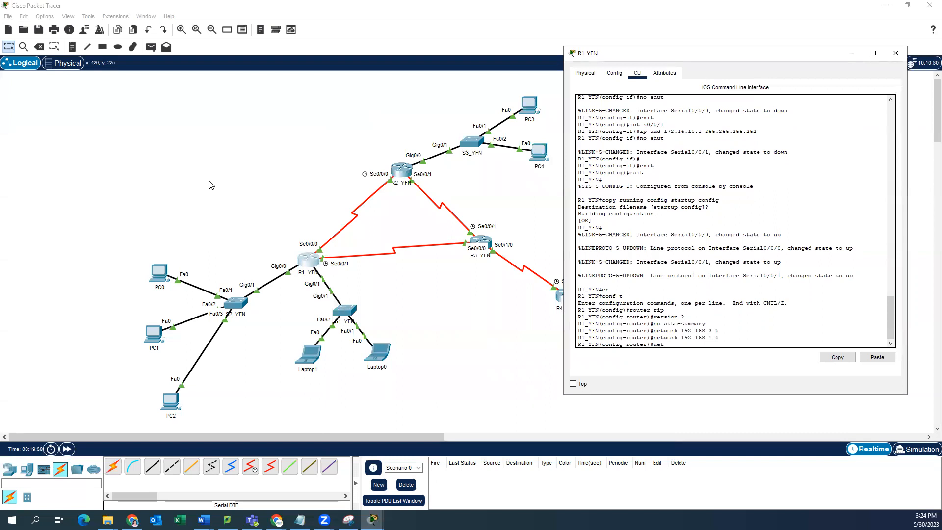
text(work 172.16.10.0)
key(Up)
key(BackSpace)
key(BackSpace)
key(BackSpace)
key(BackSpace)
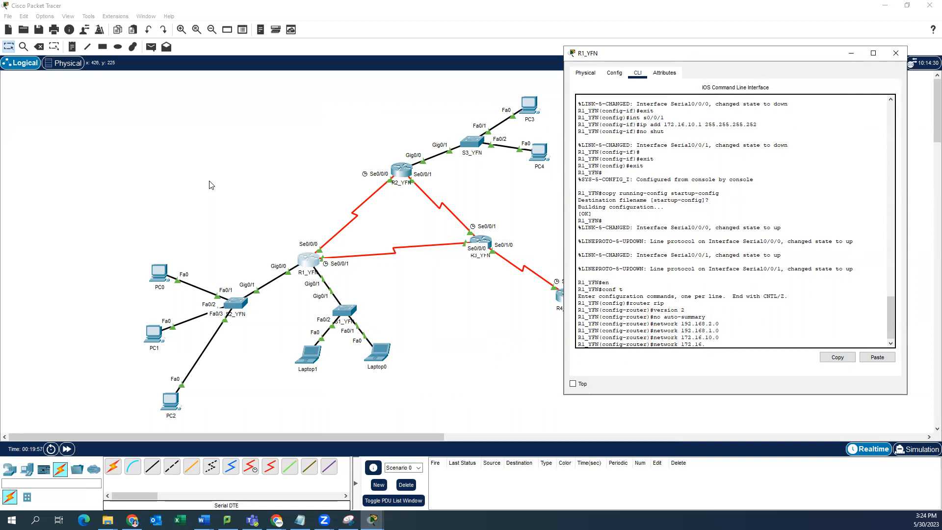
key(Return)
Step: Leave configuration mode on R1_YFN and copy running-config to startup-config
text(exit)
key(Return)
text(exit)
key(Return)
text(ci)
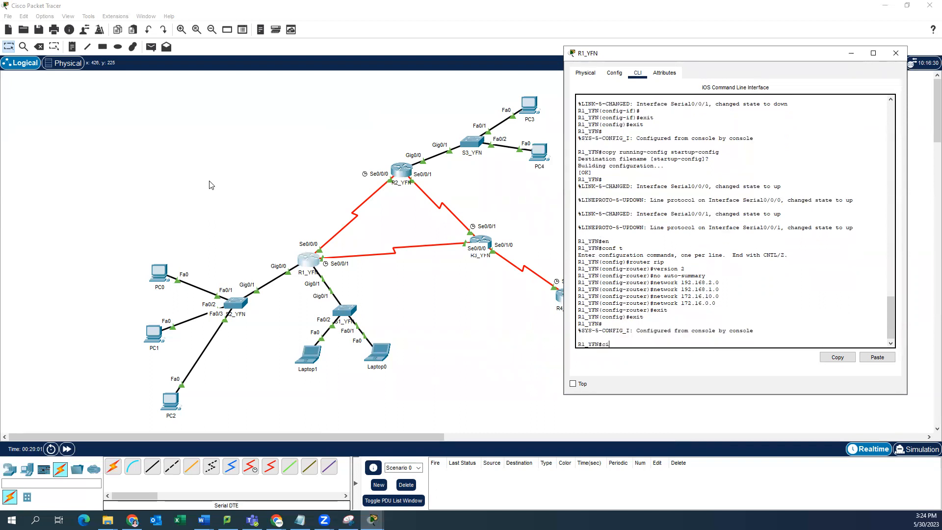
text(py running-config startup-config)
key(Return)
key(Return)
text(ex)
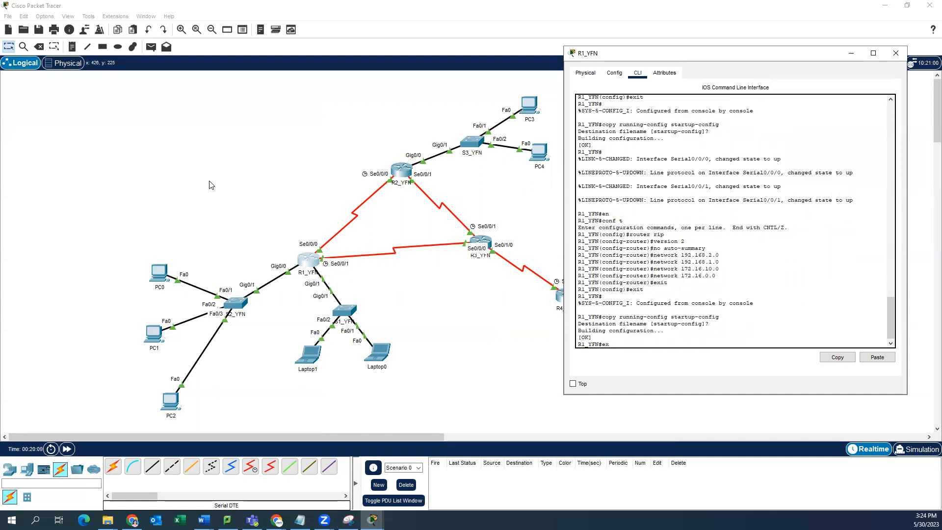
key(BackSpace)
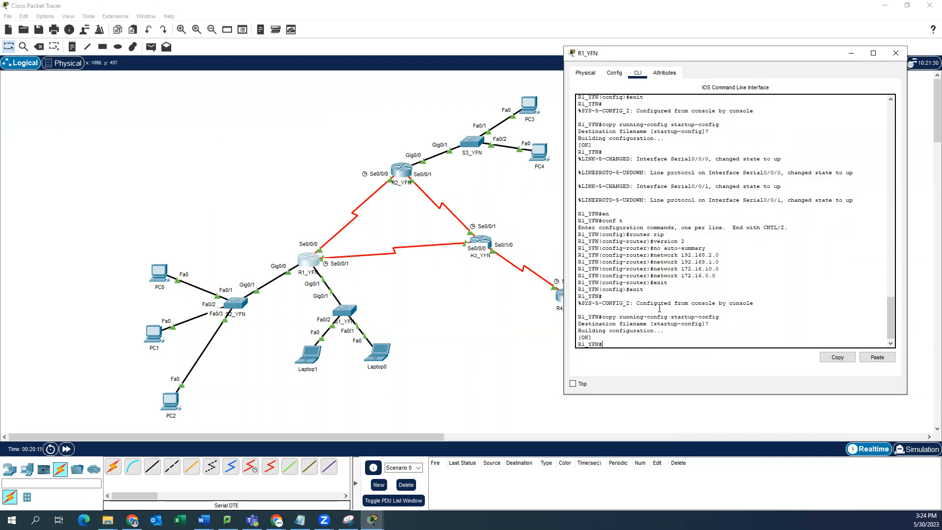